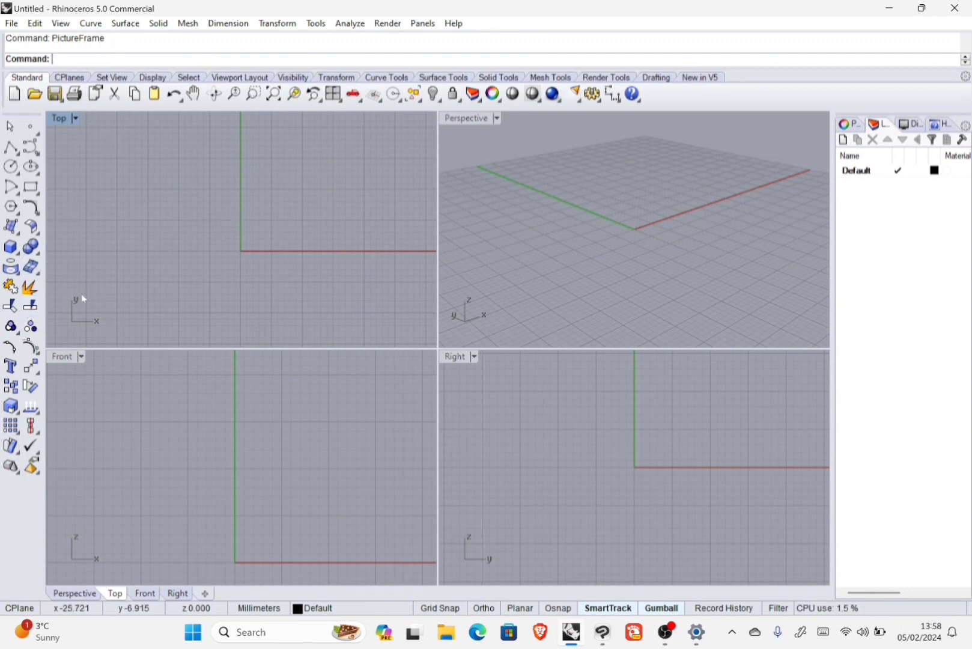
Draw a solid box centred on the front view's vertical axis, about 20 mm wide, 15 mm high and 15 mm deep
{"action": "left_click", "coordinate": [10, 246]}
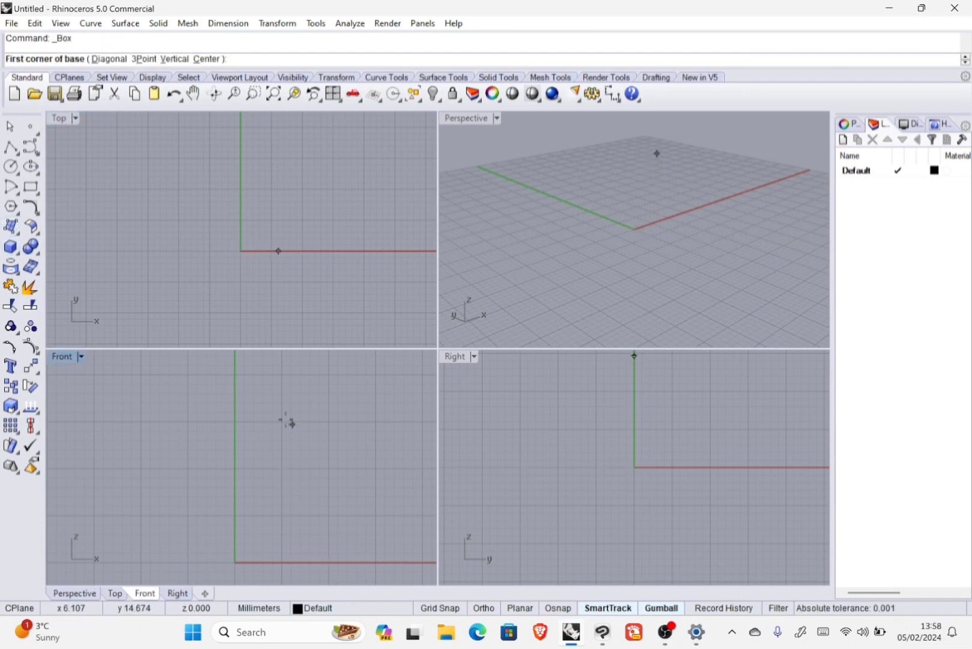
{"action": "left_click", "coordinate": [329, 423]}
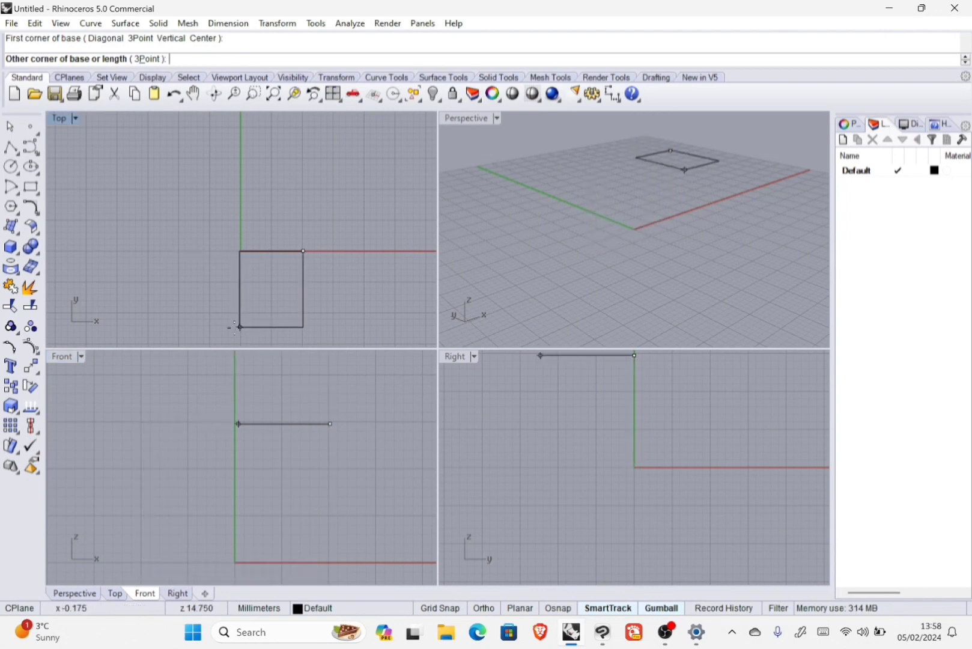
{"action": "left_click", "coordinate": [140, 562]}
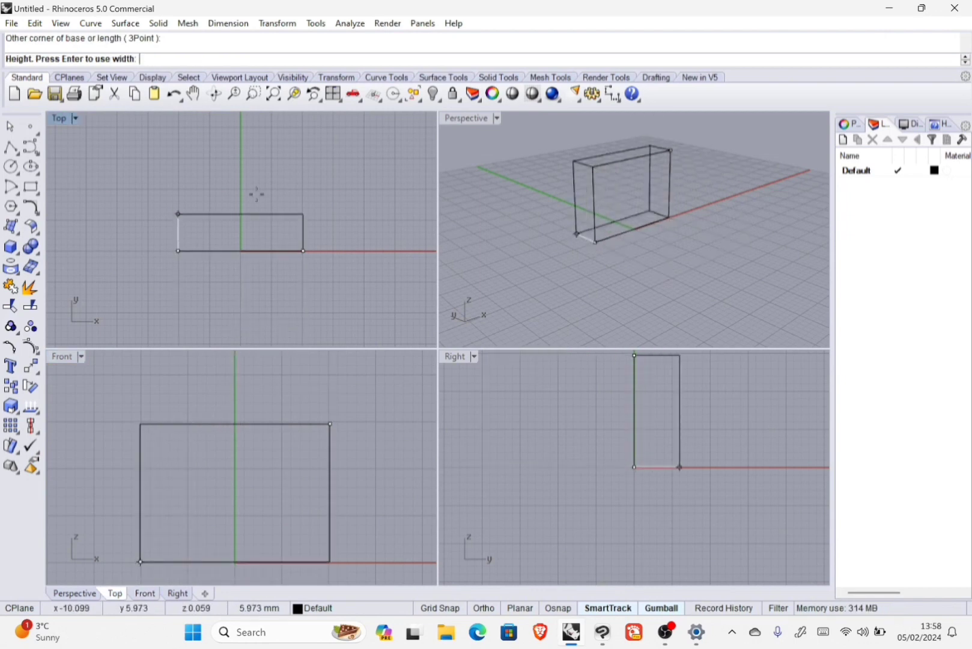
{"action": "left_click", "coordinate": [277, 161]}
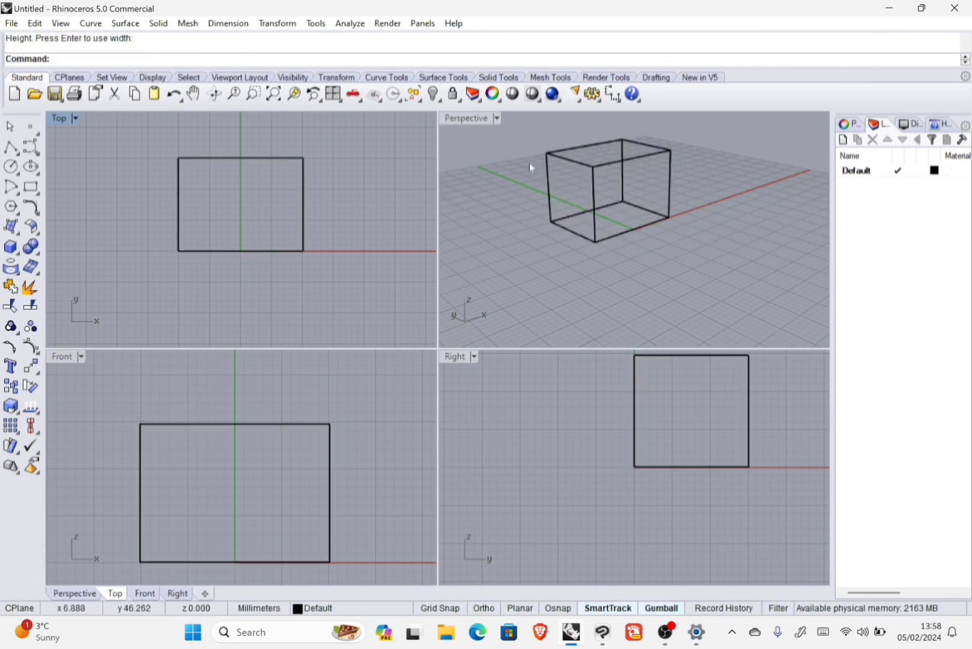
Set the Perspective view to the Shaded display mode so the box is shown with solid faces
{"action": "left_click", "coordinate": [577, 132]}
{"action": "left_click", "coordinate": [512, 93]}
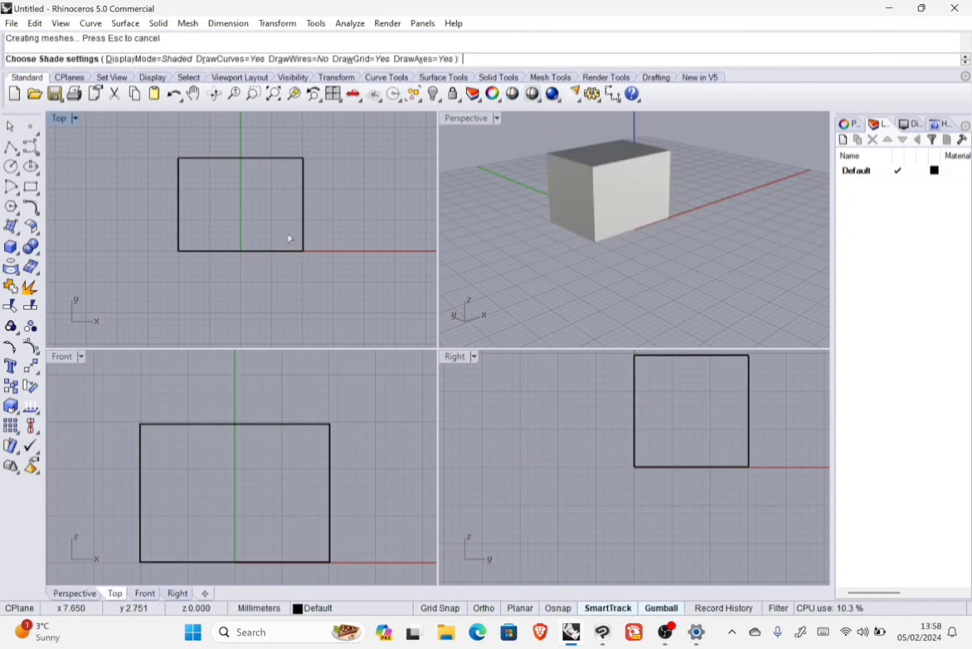
{"action": "left_click", "coordinate": [516, 137]}
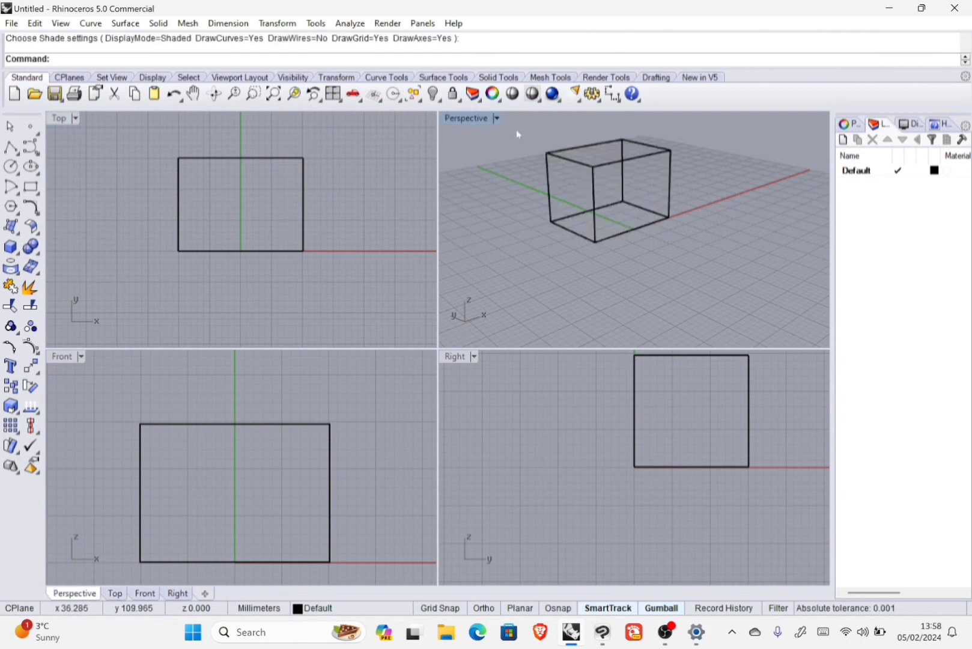
{"action": "left_click", "coordinate": [532, 93]}
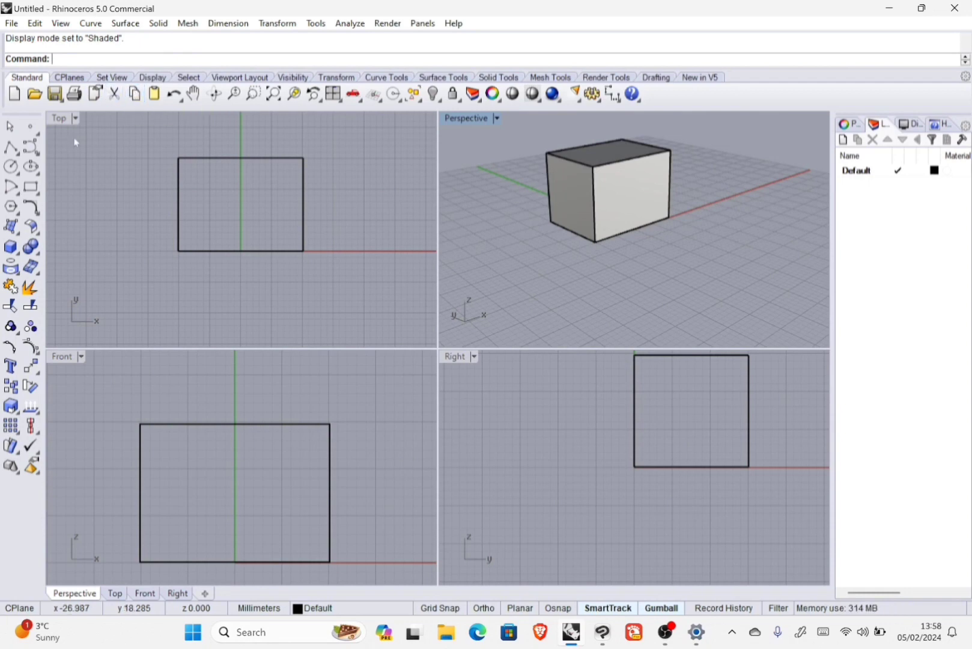
Save the model to the Desktop as box, keeping the Rhino 5 3D Models (*.3dm) file type
{"action": "left_click", "coordinate": [13, 24]}
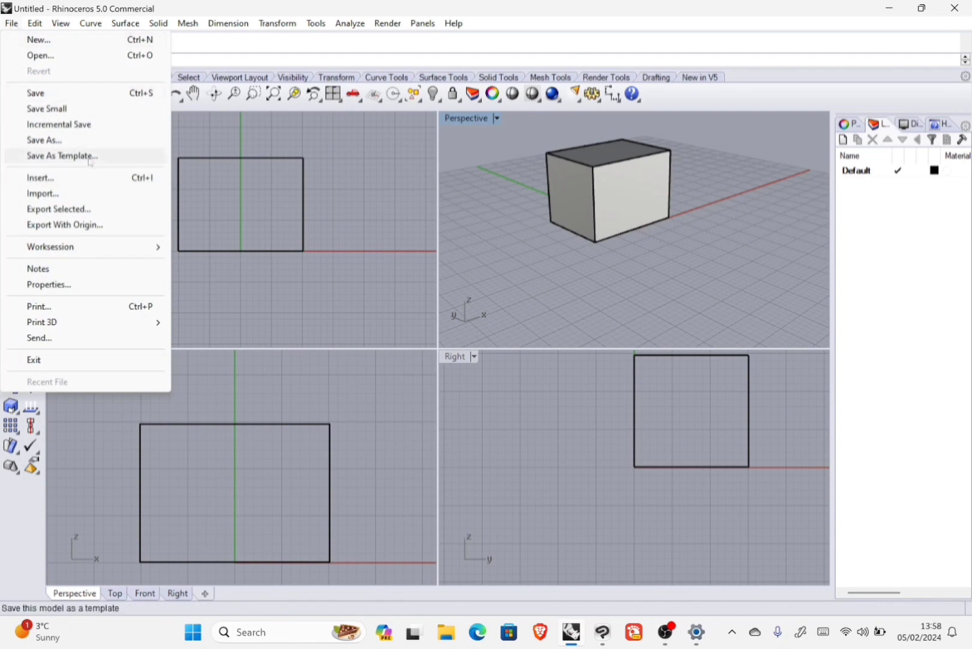
{"action": "left_click", "coordinate": [54, 140]}
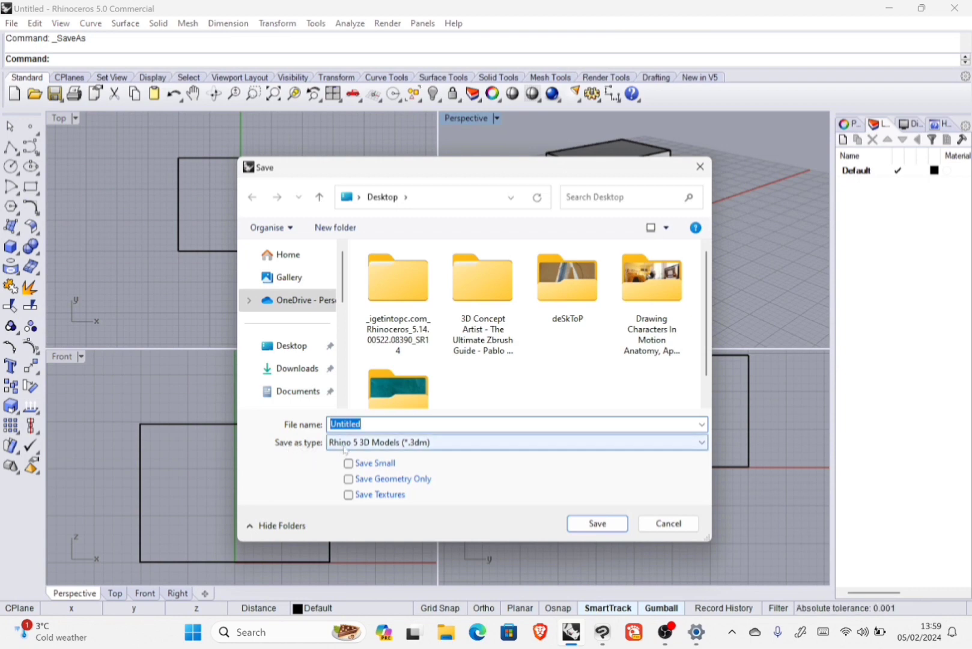
{"action": "left_click", "coordinate": [361, 424]}
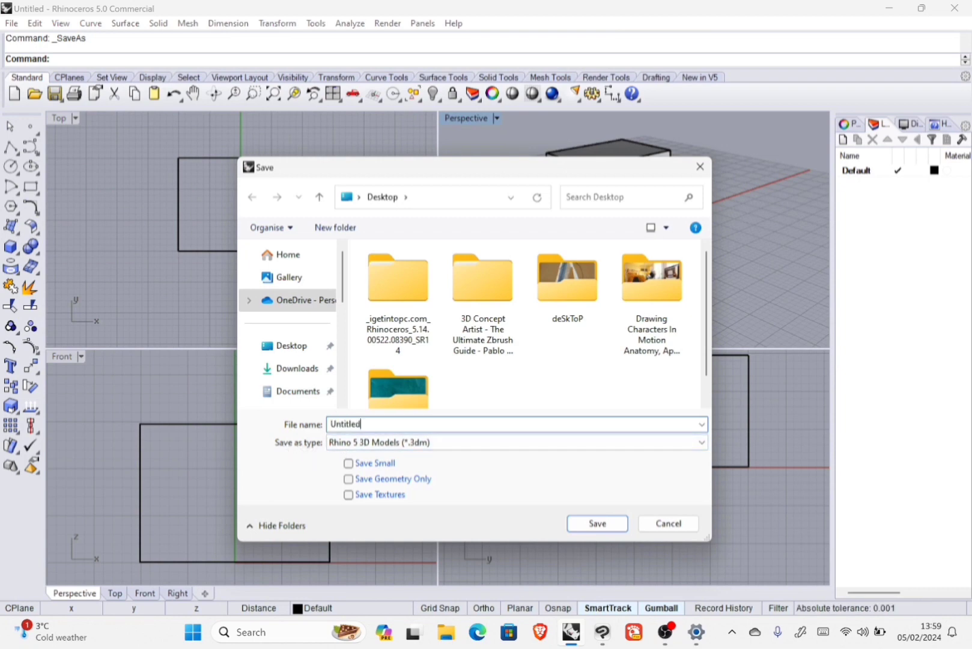
{"action": "double_click", "coordinate": [361, 424]}
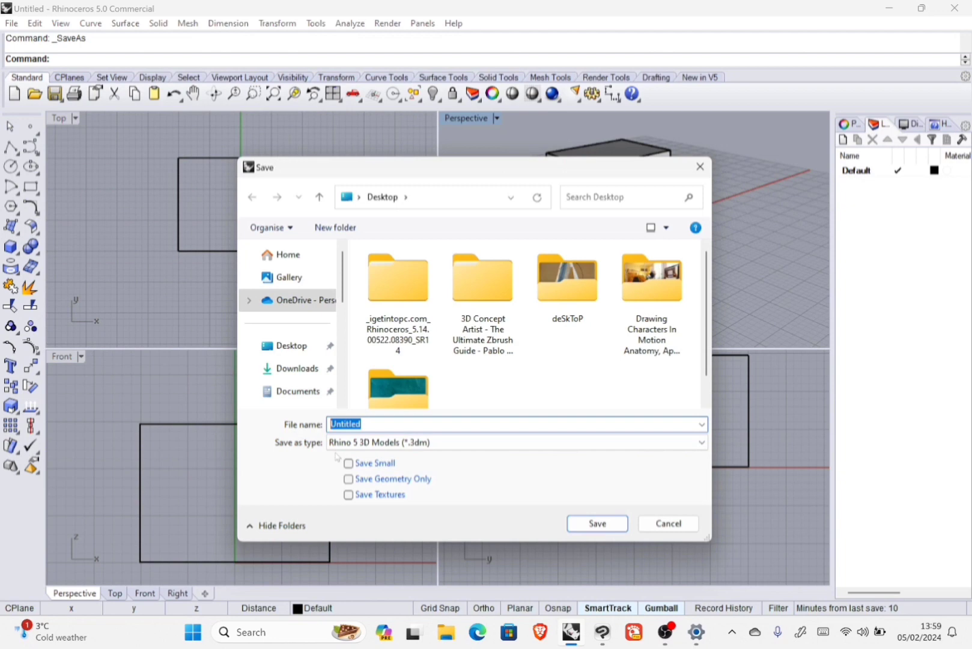
{"action": "type", "text": "bo"}
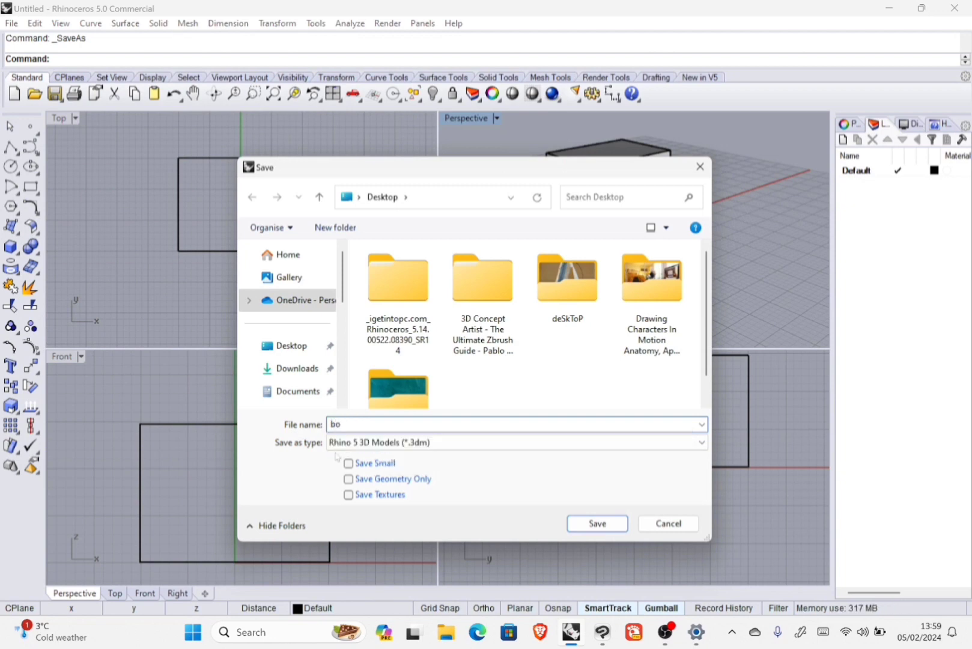
{"action": "type", "text": "x"}
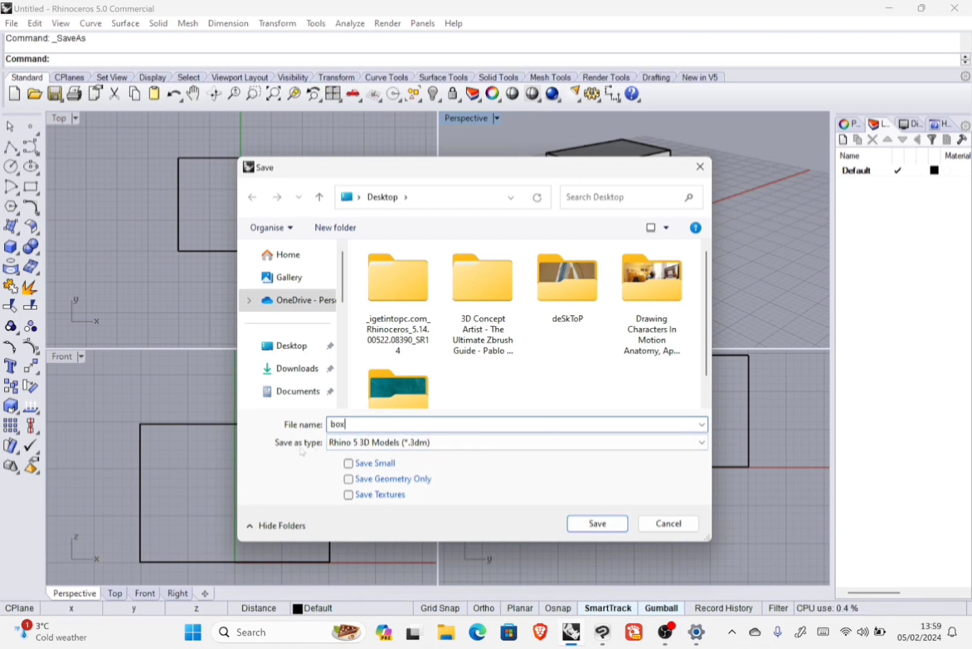
{"action": "left_click", "coordinate": [538, 444]}
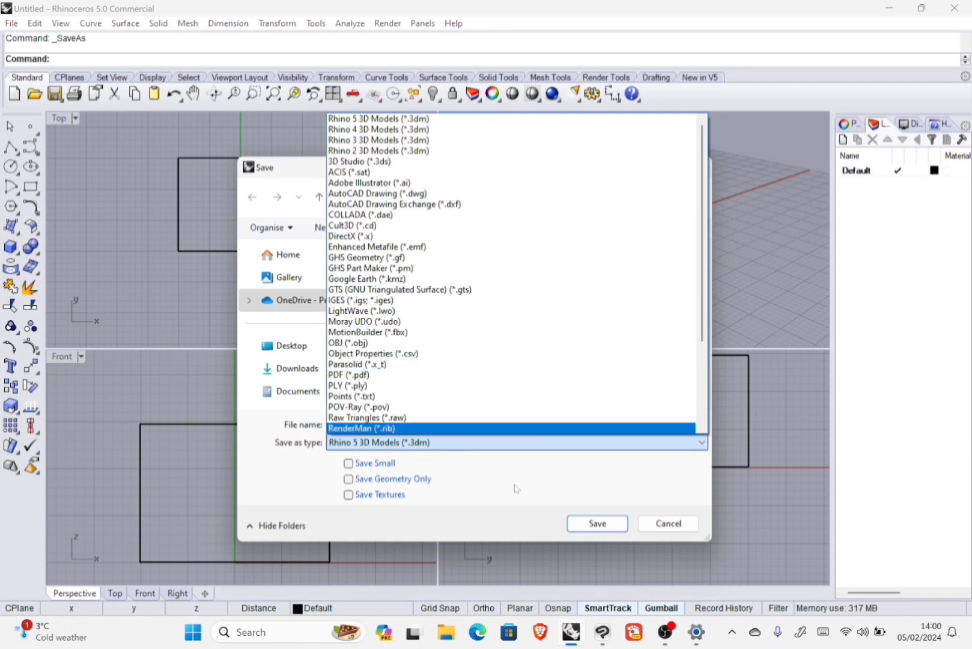
{"action": "left_click", "coordinate": [494, 462]}
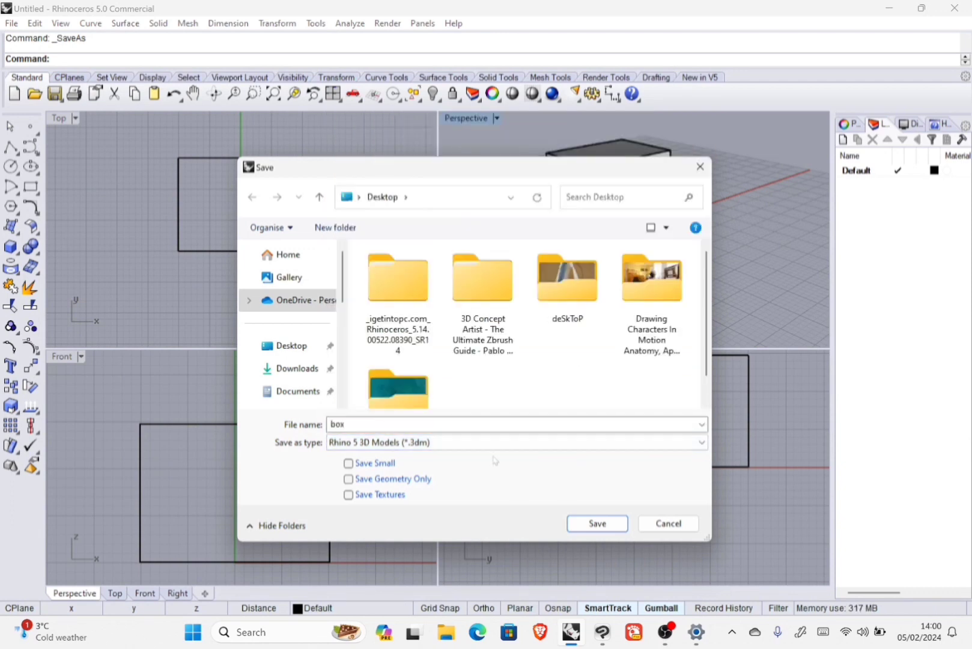
{"action": "left_click", "coordinate": [423, 443]}
{"action": "left_click", "coordinate": [423, 443]}
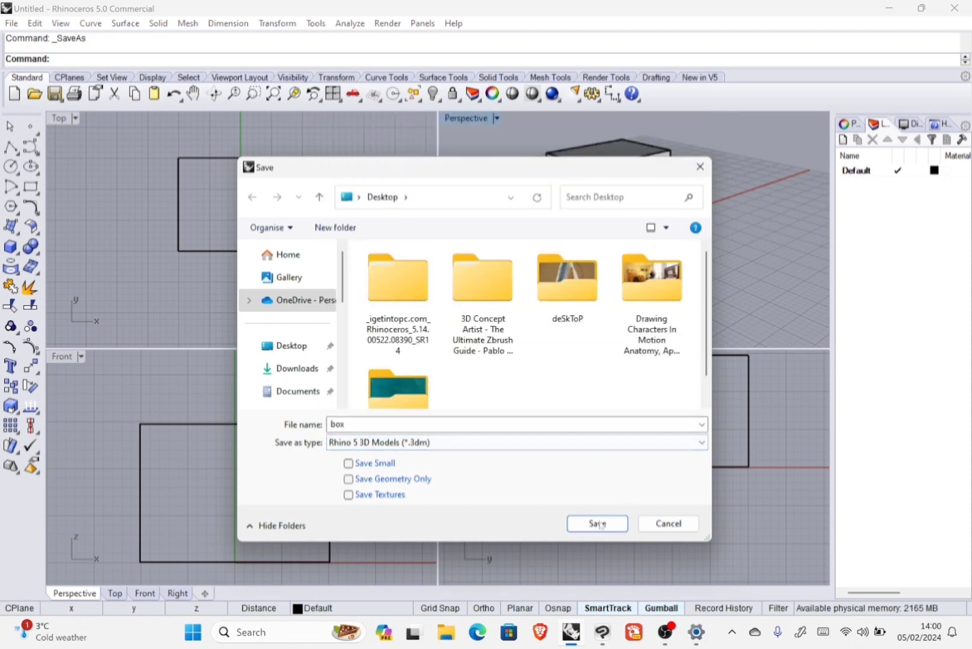
{"action": "left_click", "coordinate": [586, 525]}
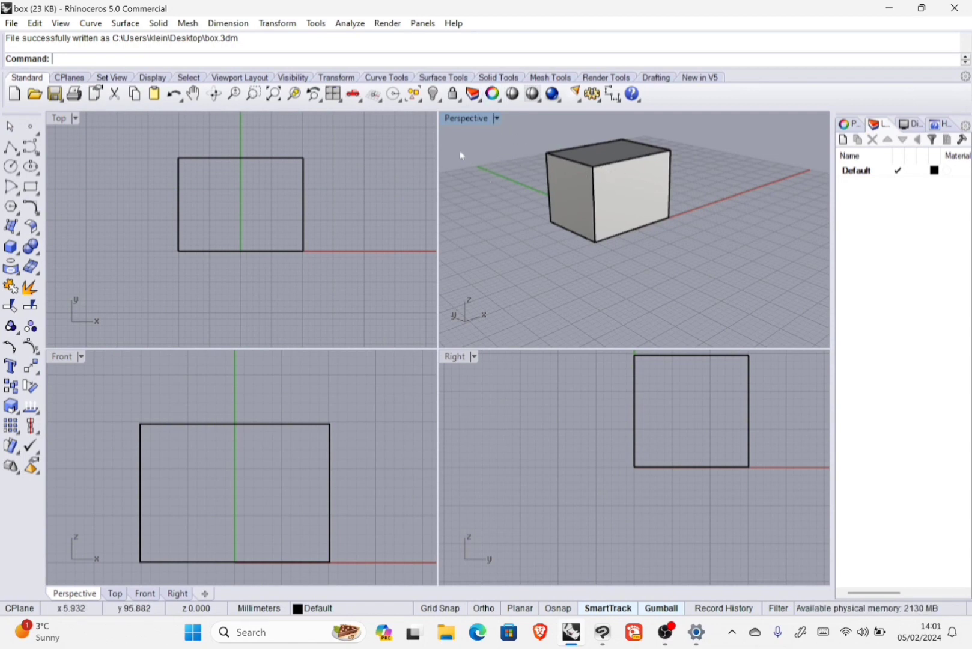
Maximize the Perspective view, frame the box larger from a slightly higher angle, and render it
{"action": "double_click", "coordinate": [457, 118]}
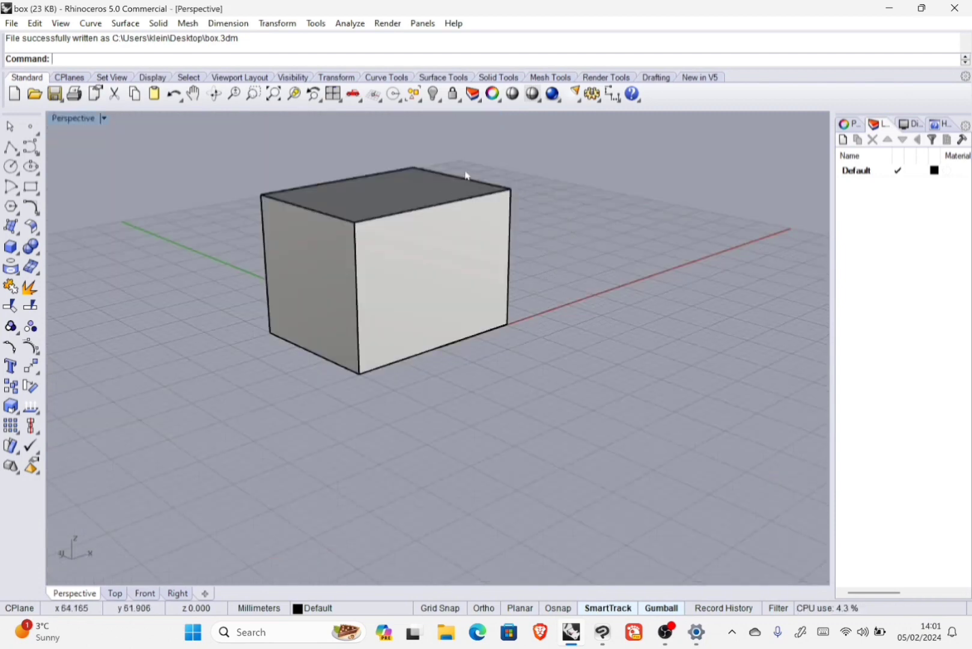
{"action": "right_click_drag", "start_coordinate": [544, 163], "coordinate": [605, 214], "text": "shift"}
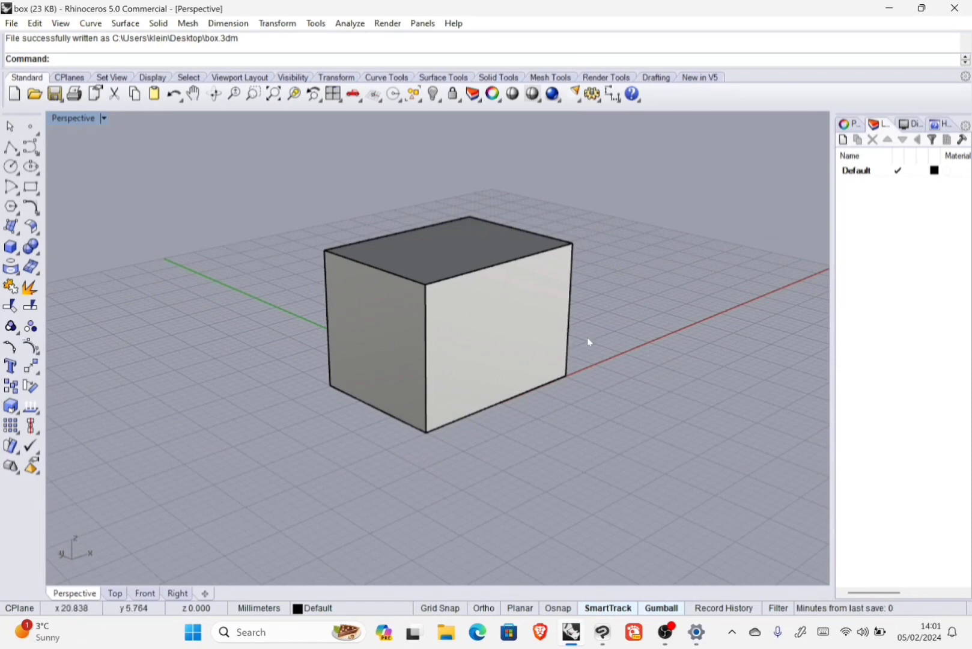
{"action": "mouse_move", "coordinate": [628, 306]}
{"action": "right_mouse_down"}
{"action": "mouse_move", "coordinate": [618, 315]}
{"action": "mouse_move", "coordinate": [620, 298]}
{"action": "mouse_move", "coordinate": [626, 312]}
{"action": "right_mouse_up"}
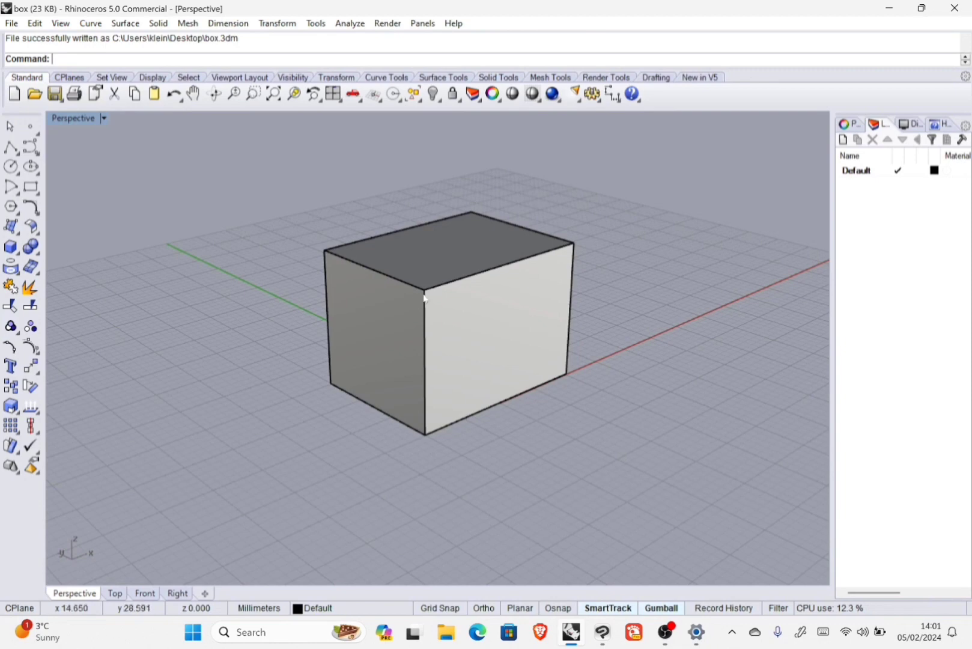
{"action": "scroll", "coordinate": [424, 296], "scroll_direction": "up", "scroll_amount": 4}
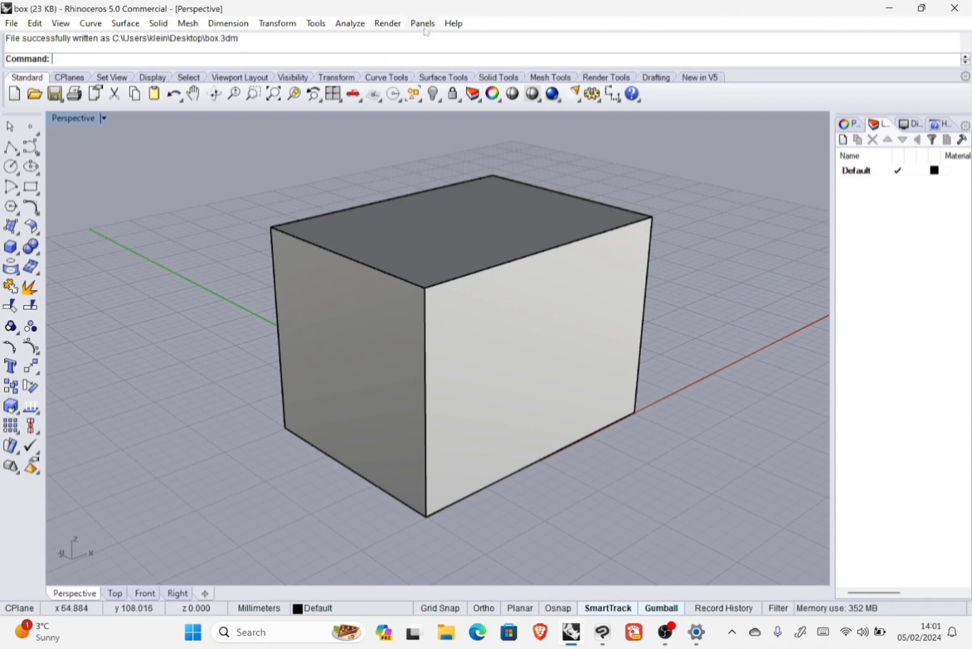
{"action": "left_click", "coordinate": [388, 24]}
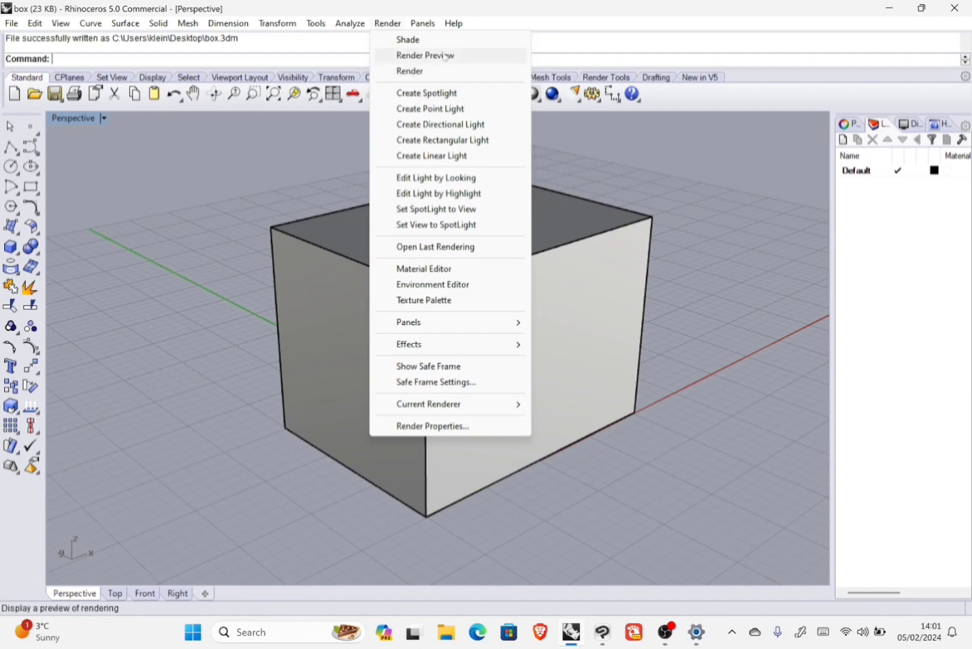
{"action": "left_click", "coordinate": [427, 78]}
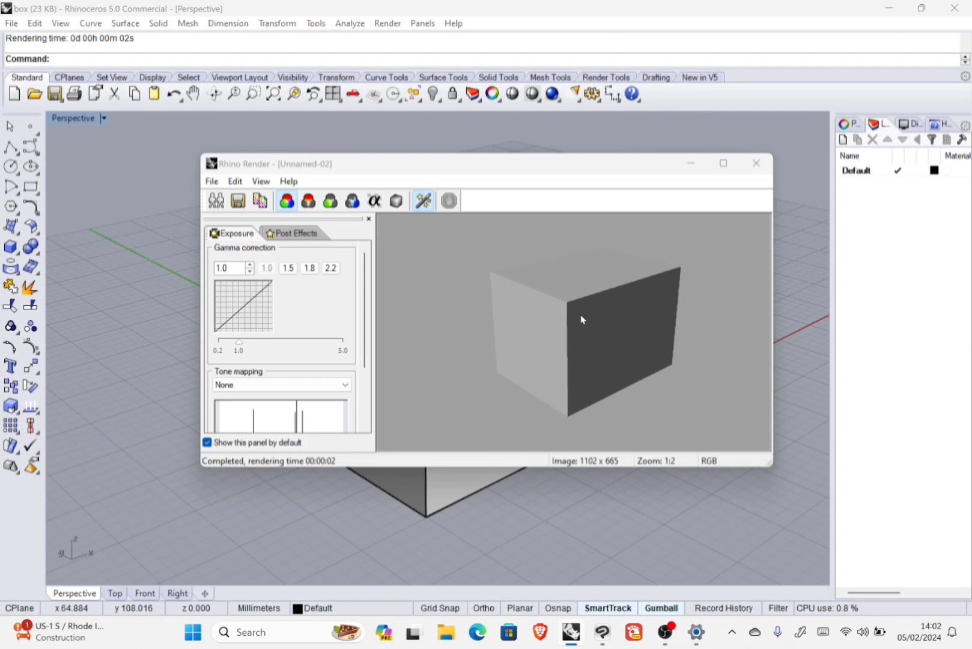
Save the rendered image to the Documents folder as box, in the JPEG - JFIF Compliant format
{"action": "left_click", "coordinate": [211, 181]}
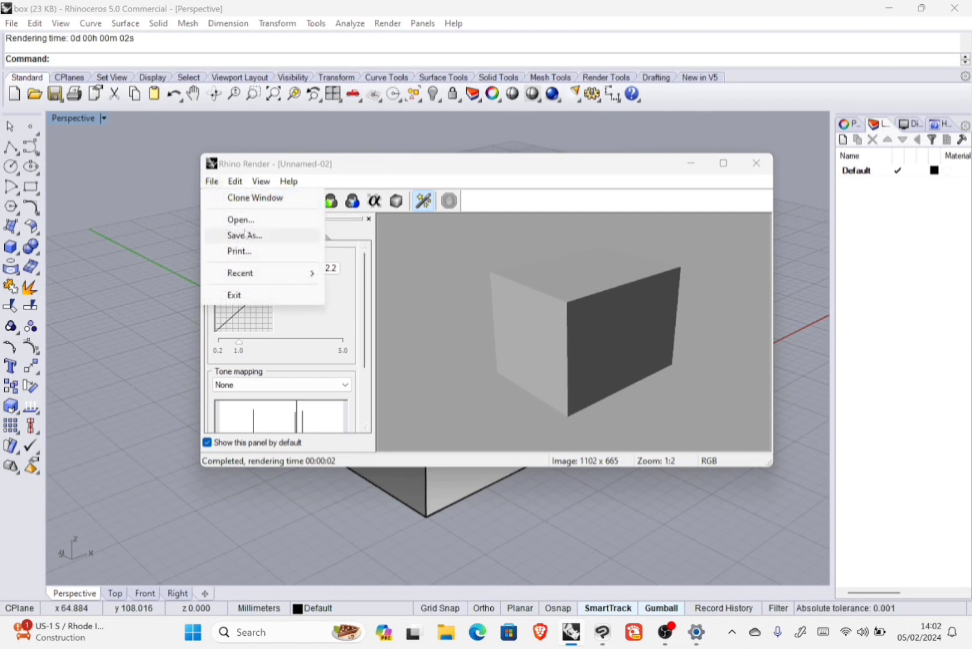
{"action": "left_click", "coordinate": [247, 235]}
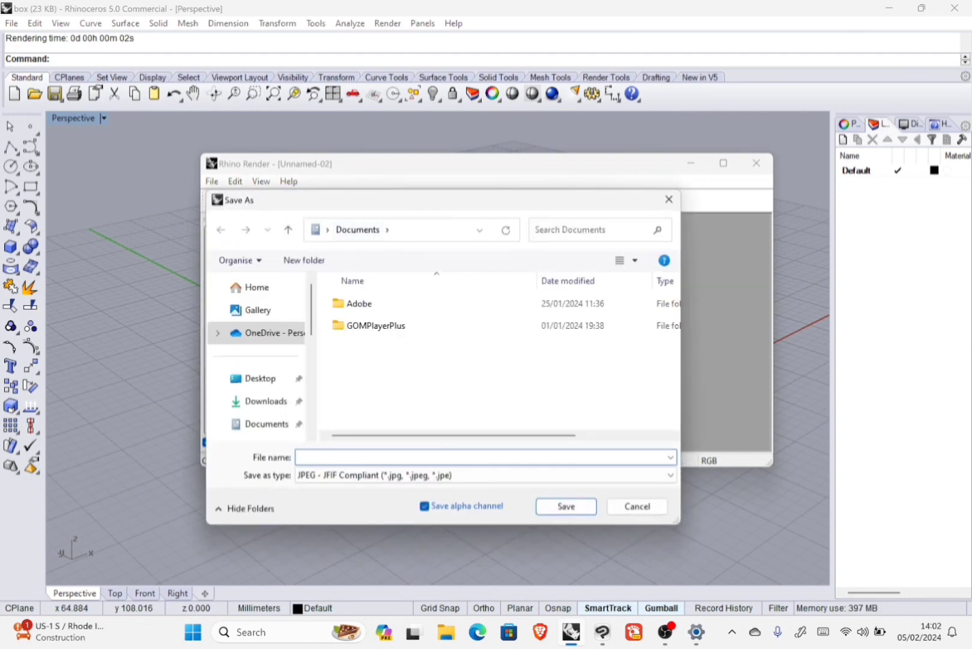
{"action": "type", "text": "box"}
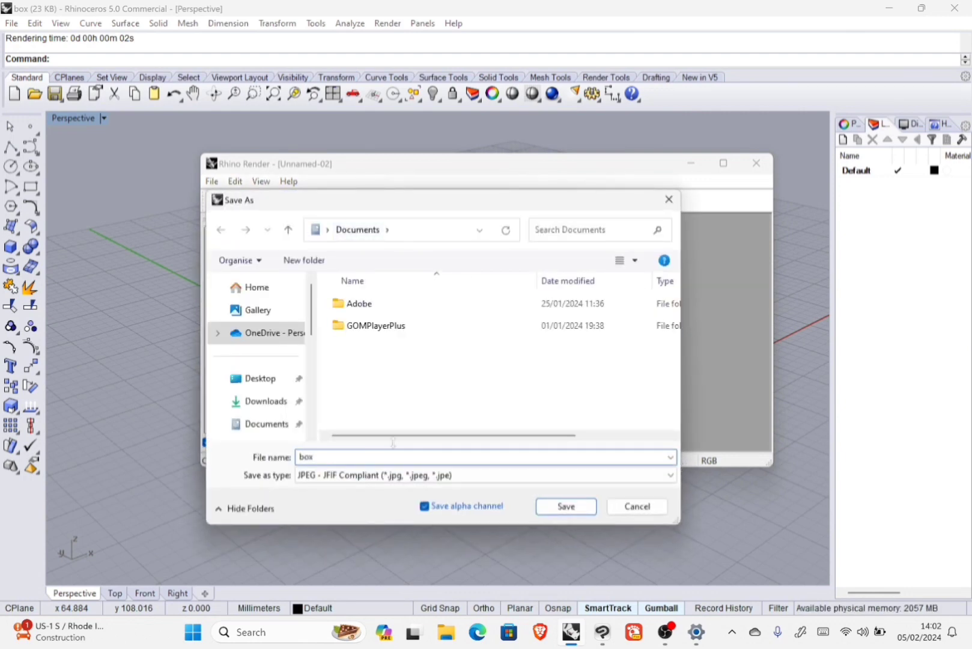
{"action": "left_click", "coordinate": [588, 481]}
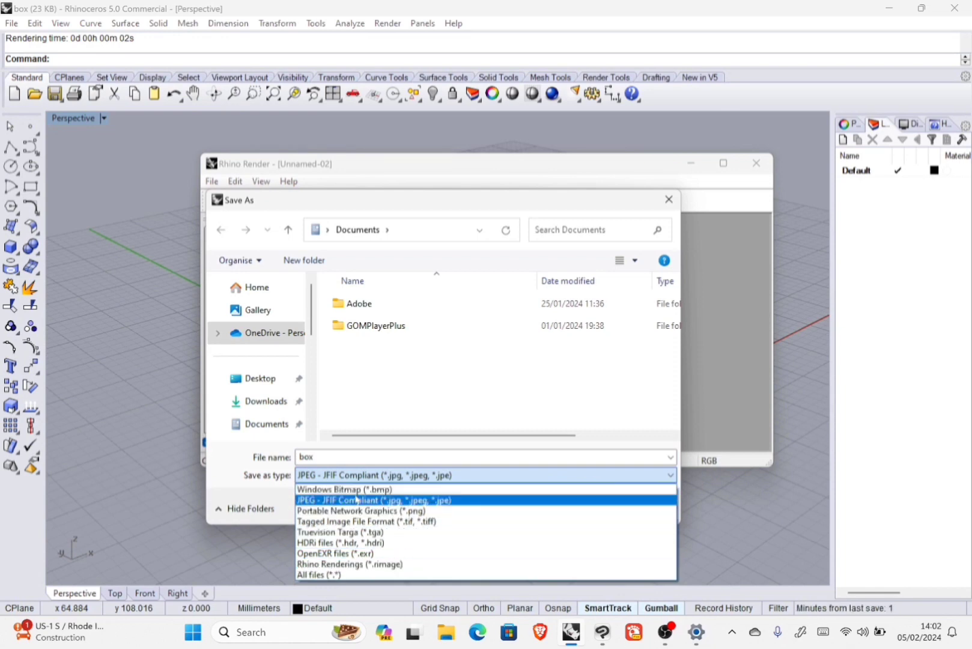
{"action": "left_click", "coordinate": [327, 503]}
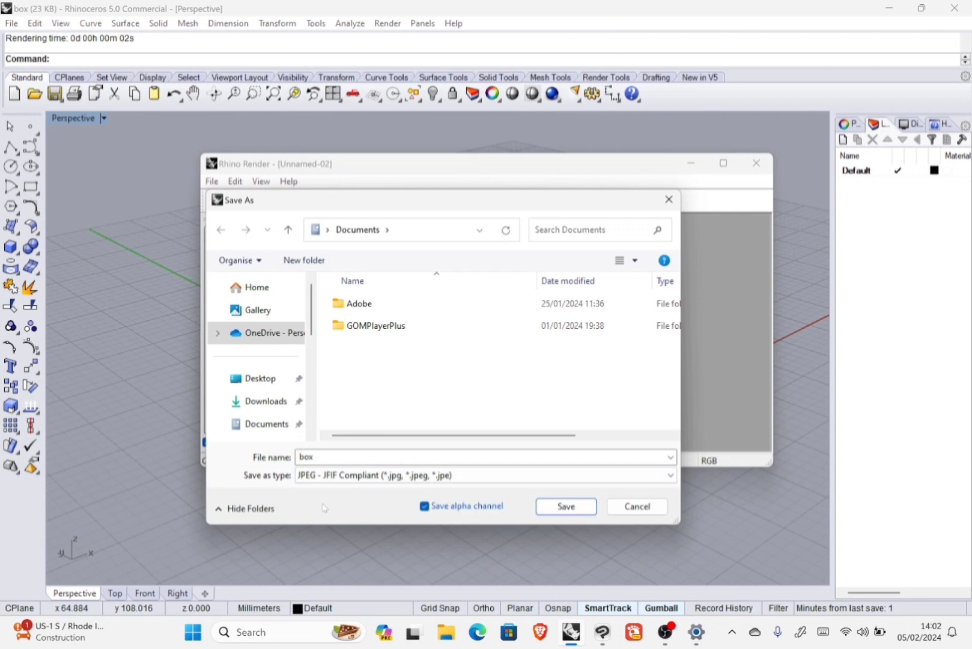
{"action": "left_click", "coordinate": [566, 508]}
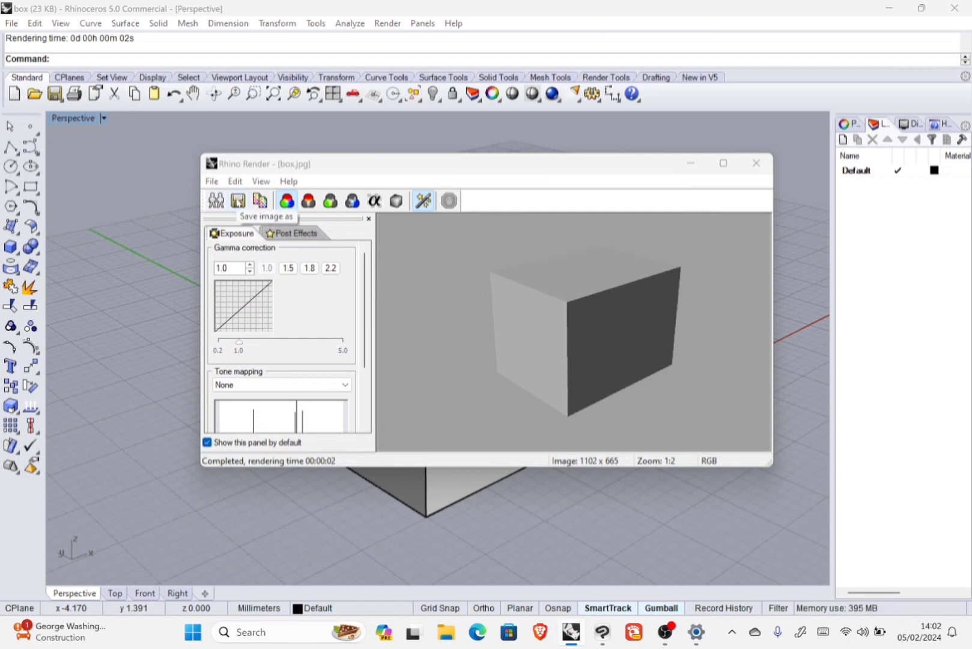
Save a second copy of the rendered image to the Desktop as box, in the JPEG - JFIF Compliant format
{"action": "left_click", "coordinate": [238, 200]}
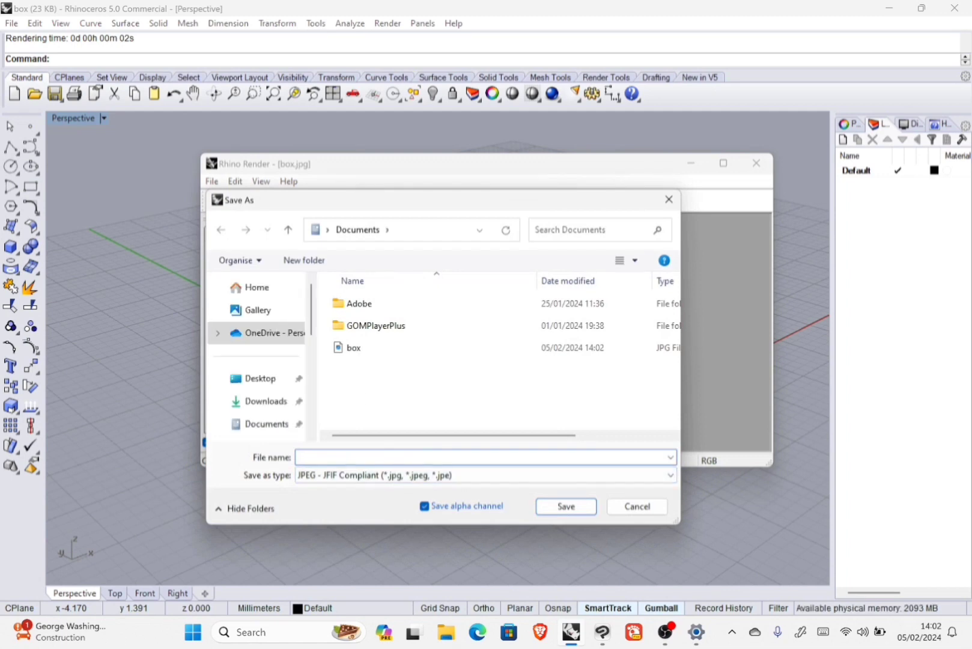
{"action": "type", "text": "box"}
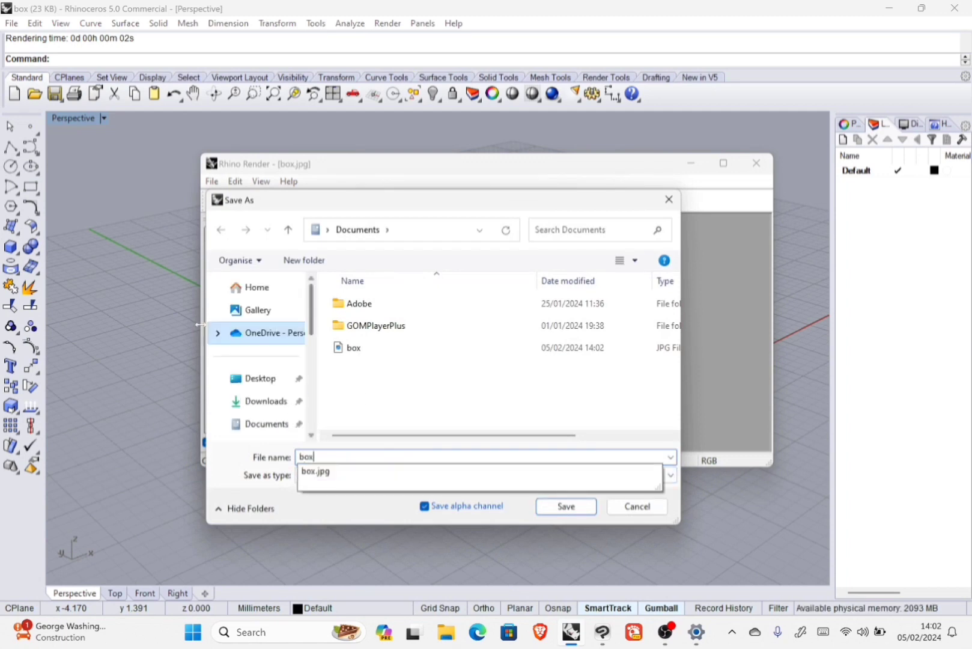
{"action": "left_click", "coordinate": [261, 378]}
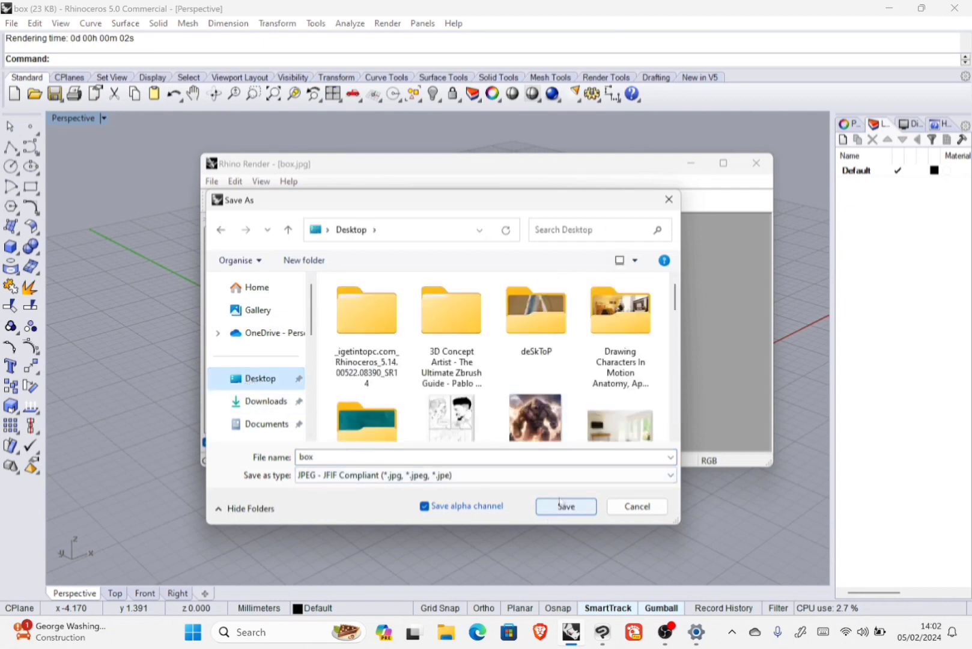
{"action": "left_click", "coordinate": [545, 474]}
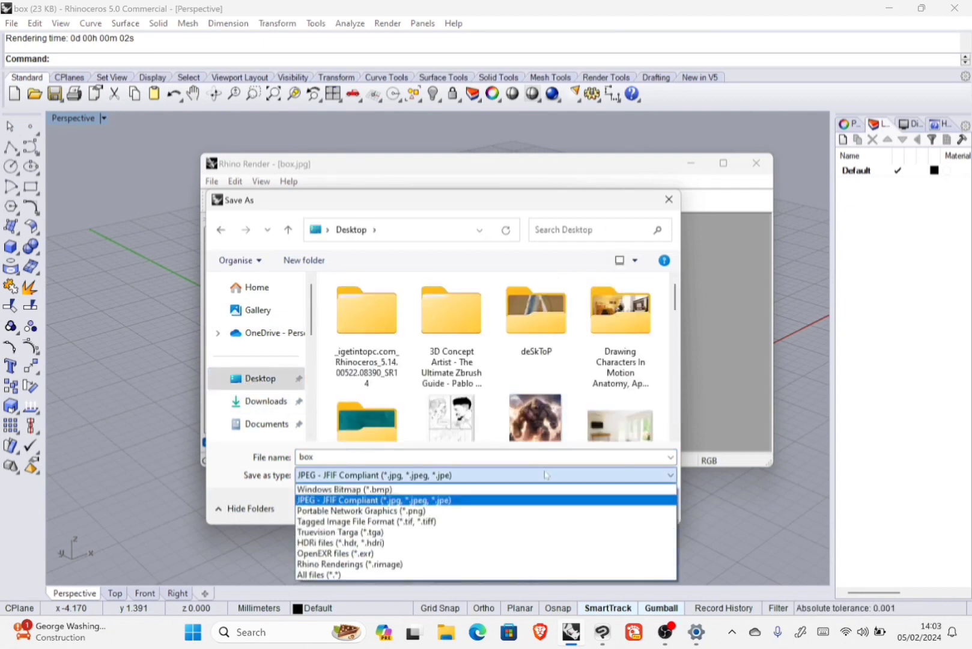
{"action": "left_click", "coordinate": [547, 475]}
{"action": "left_click", "coordinate": [571, 507]}
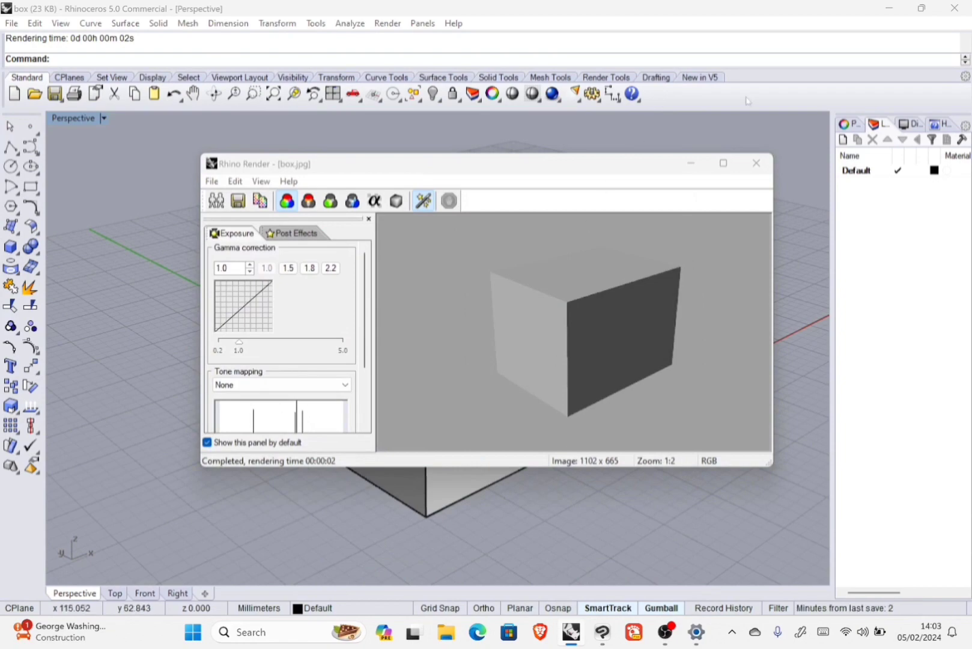
Close the render window and minimize the Rhinoceros window
{"action": "left_click", "coordinate": [756, 162]}
{"action": "left_click", "coordinate": [891, 9]}
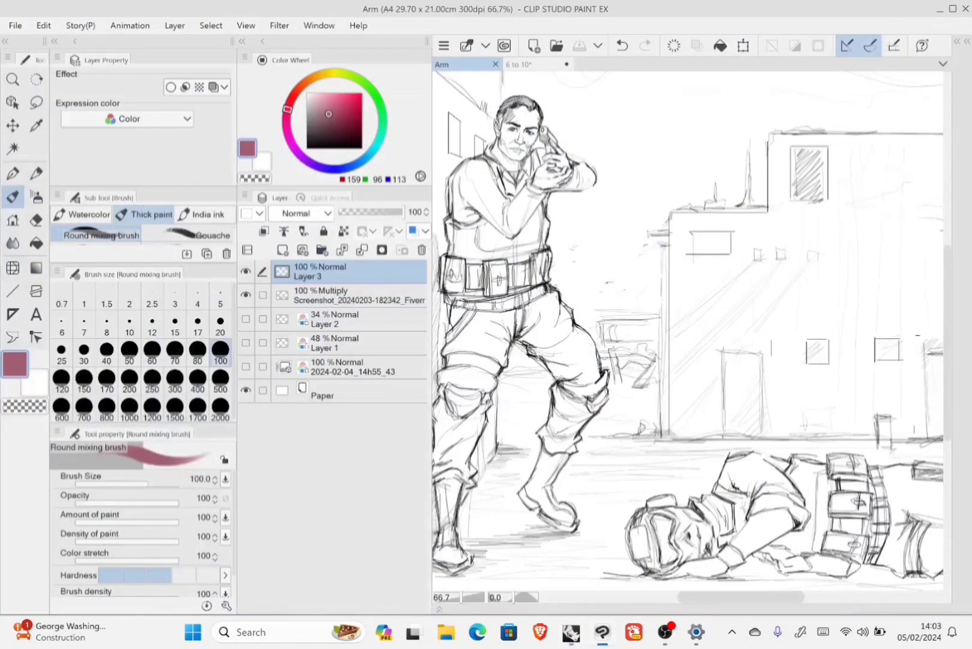
Minimize the drawing program, view the rendered box image from the desktop at a larger zoom, and close it
{"action": "left_click", "coordinate": [935, 9]}
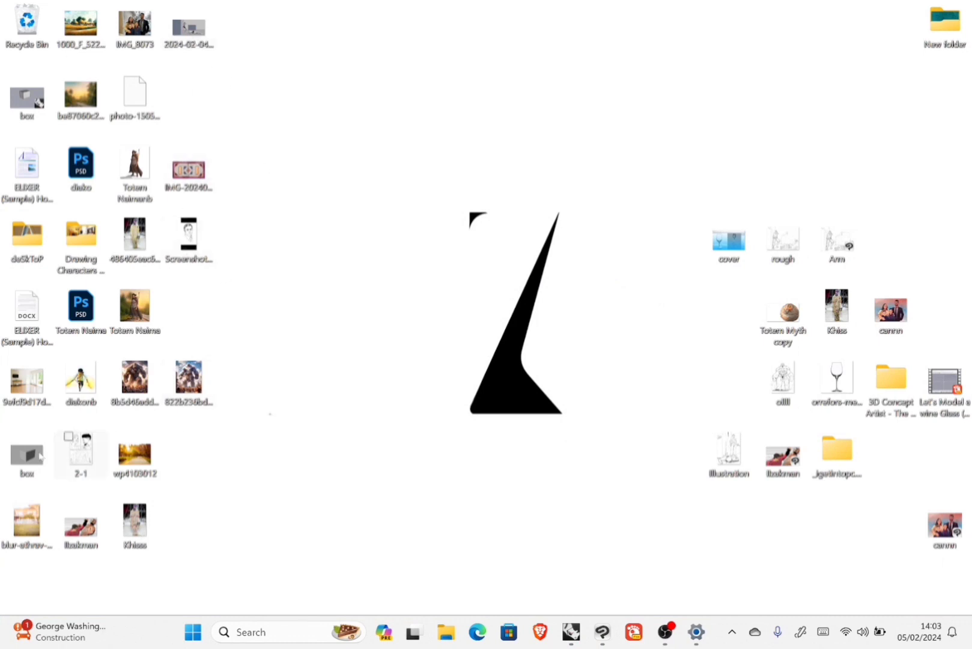
{"action": "left_click", "coordinate": [10, 467]}
{"action": "double_click", "coordinate": [10, 467]}
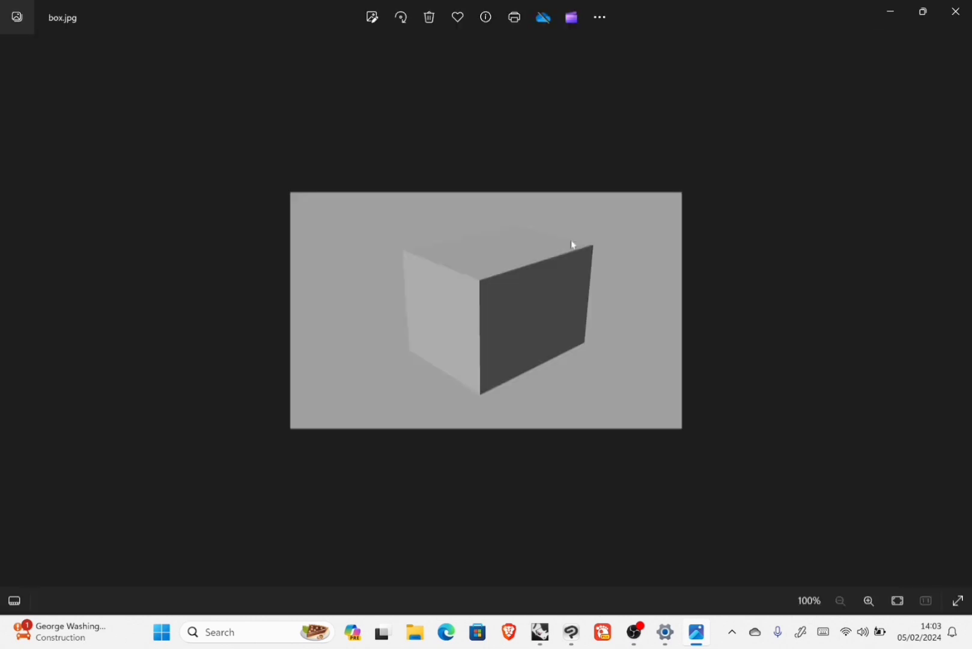
{"action": "scroll", "coordinate": [528, 257], "scroll_direction": "up", "scroll_amount": 3}
{"action": "scroll", "coordinate": [528, 260], "scroll_direction": "up", "scroll_amount": 3}
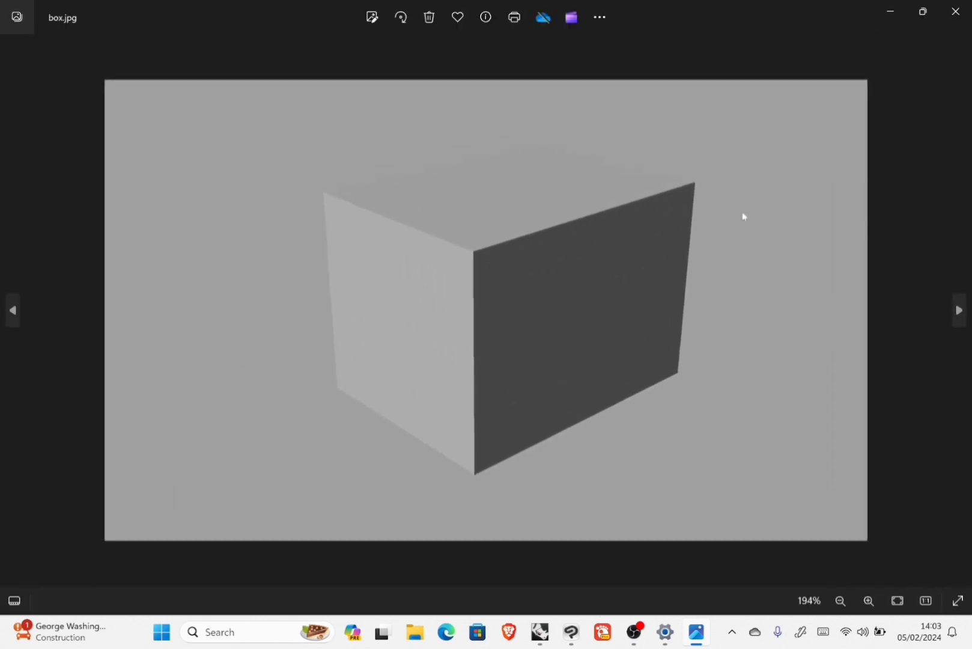
{"action": "left_click", "coordinate": [954, 10]}
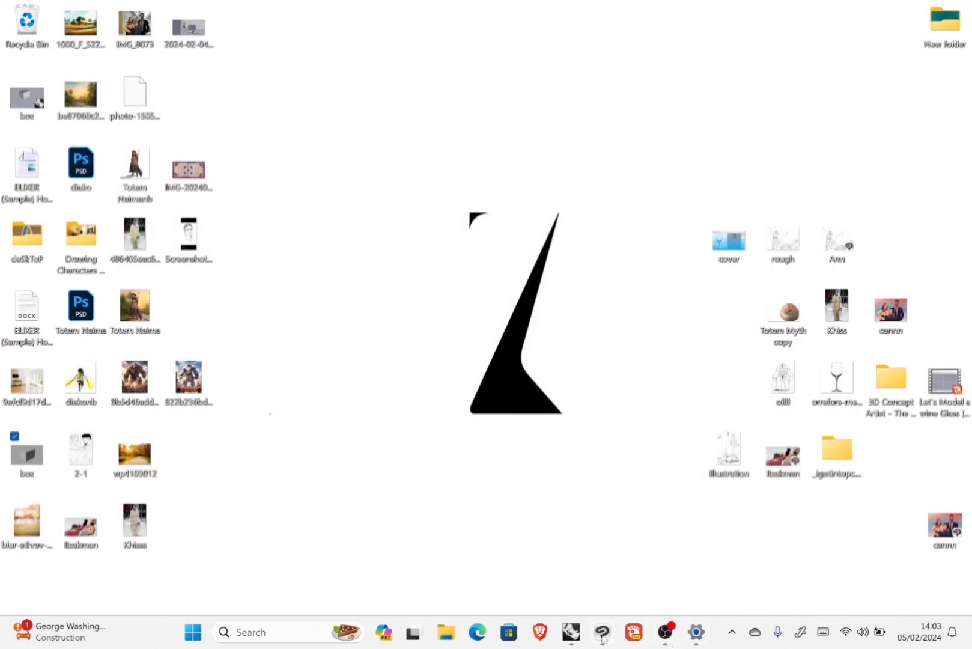
Switch back to Rhinoceros, restore the four-viewport layout, and delete the box
{"action": "left_click", "coordinate": [571, 638]}
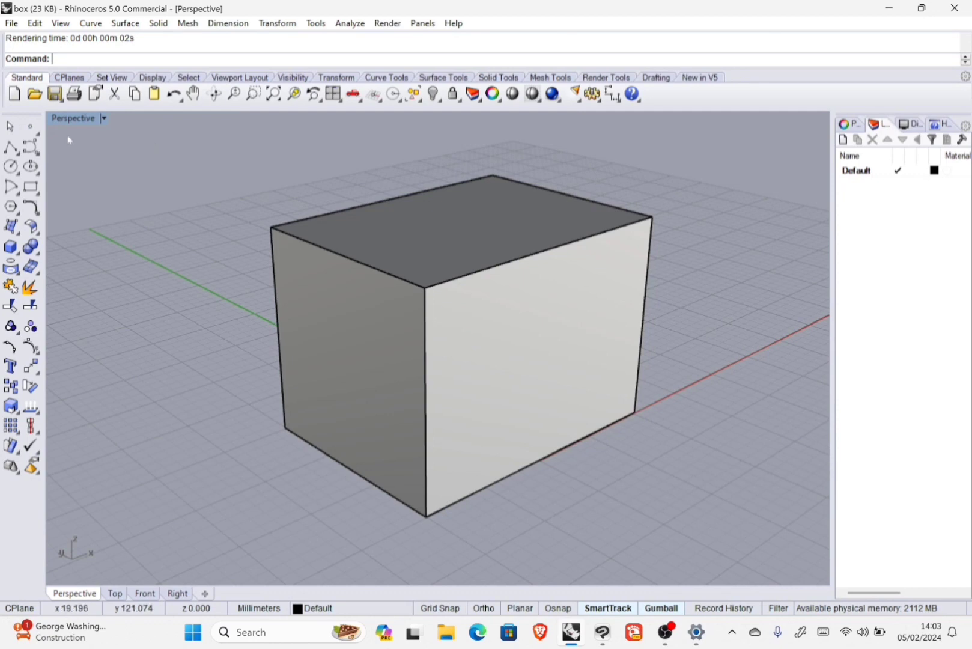
{"action": "double_click", "coordinate": [72, 117]}
{"action": "left_click", "coordinate": [683, 201]}
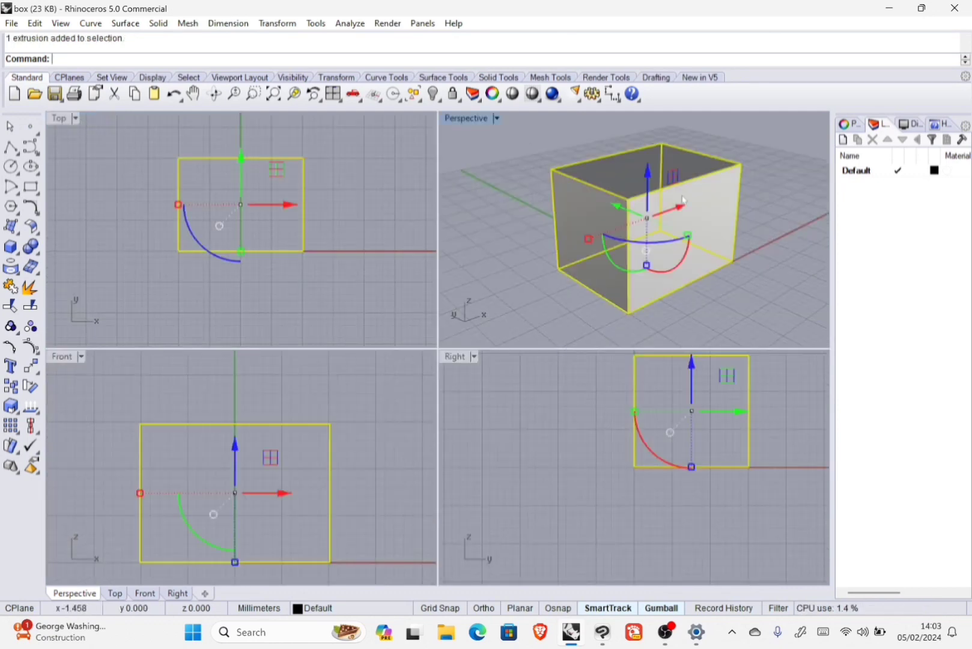
{"action": "key", "text": "Delete"}
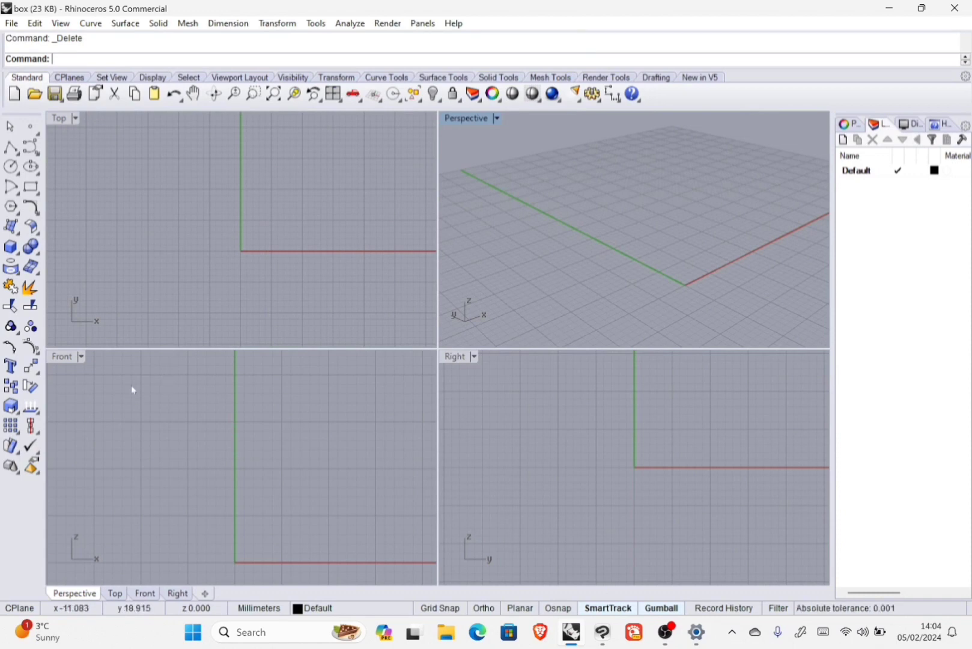
Place orrefors-merlot-white-wine-glass-29-cl-0 as a picture frame from the origin in the Front view, about 20 mm wide, and delete it
{"action": "left_click", "coordinate": [18, 231]}
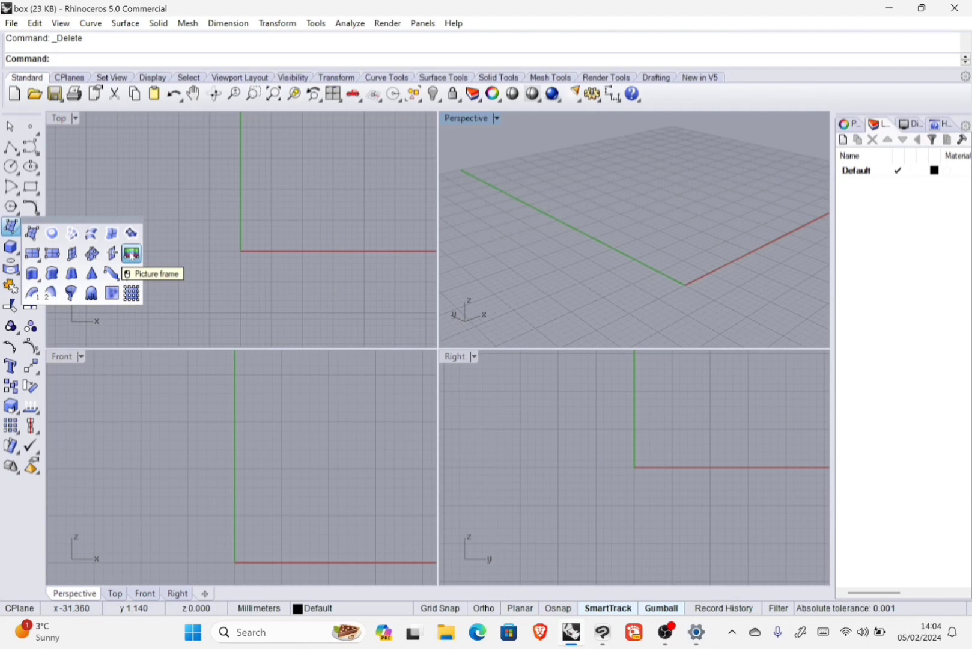
{"action": "left_click", "coordinate": [132, 253]}
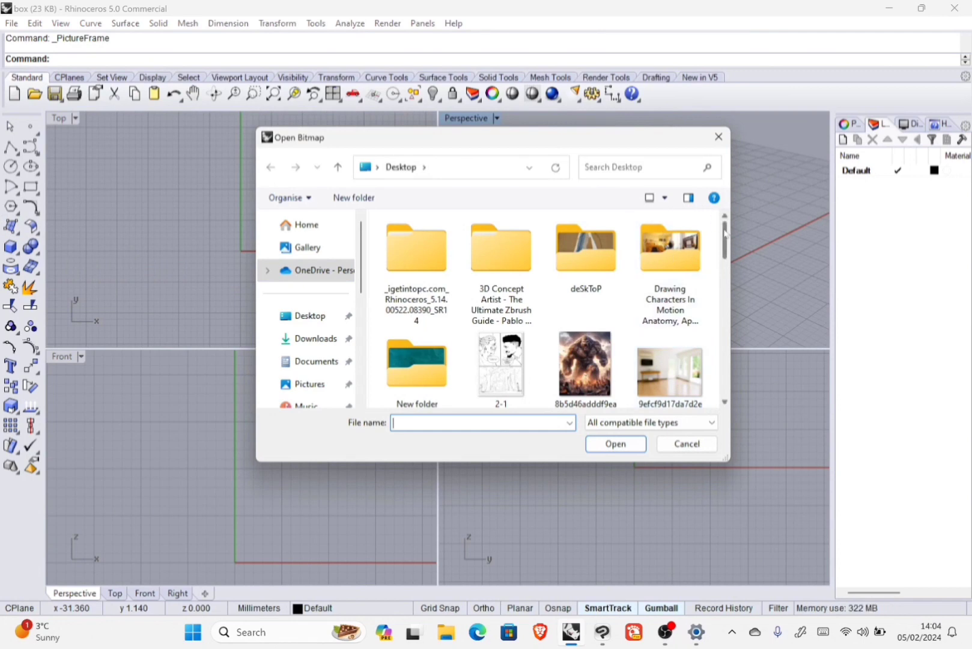
{"action": "left_click_drag", "start_coordinate": [725, 233], "coordinate": [718, 359]}
{"action": "left_click", "coordinate": [494, 267]}
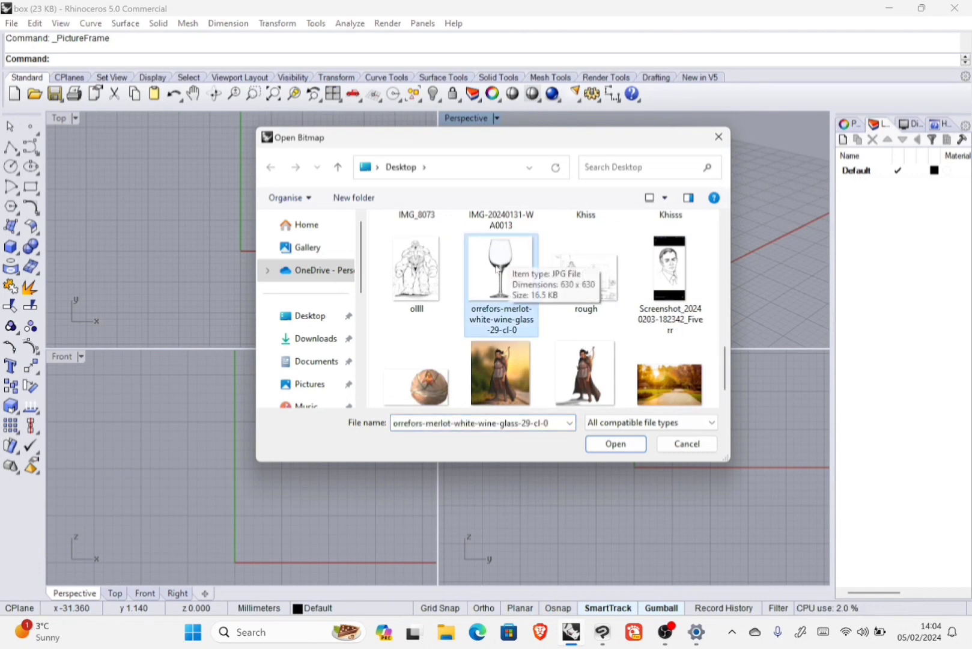
{"action": "double_click", "coordinate": [503, 258]}
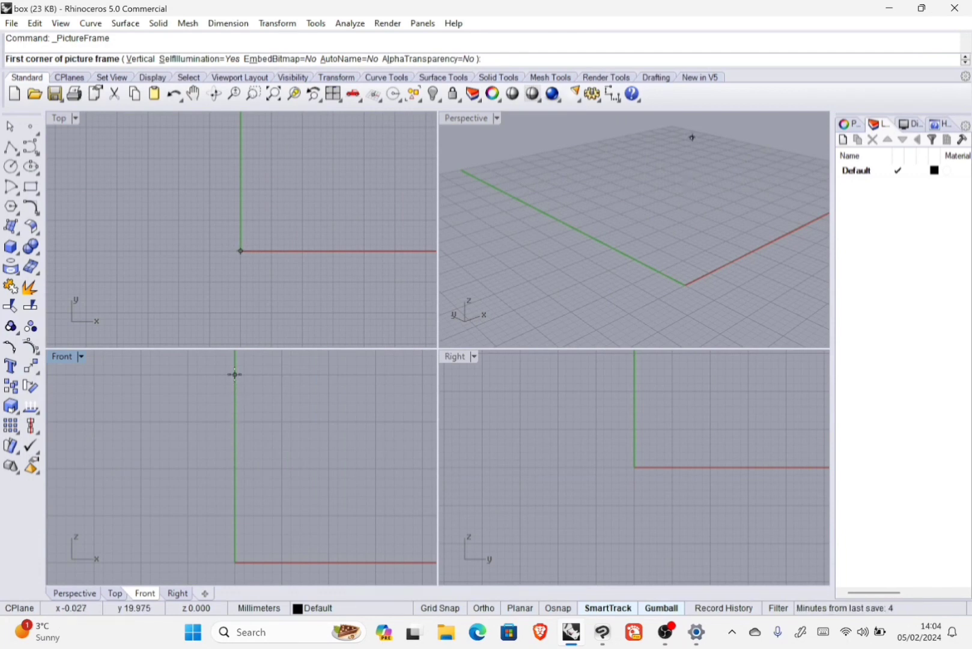
{"action": "left_click", "coordinate": [234, 560]}
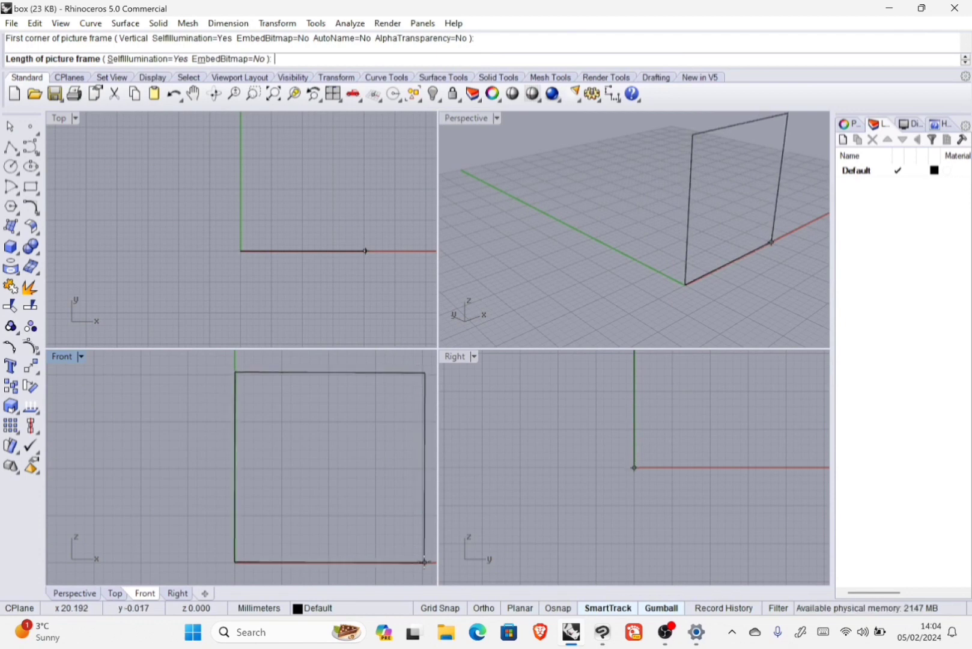
{"action": "key", "text": "F8"}
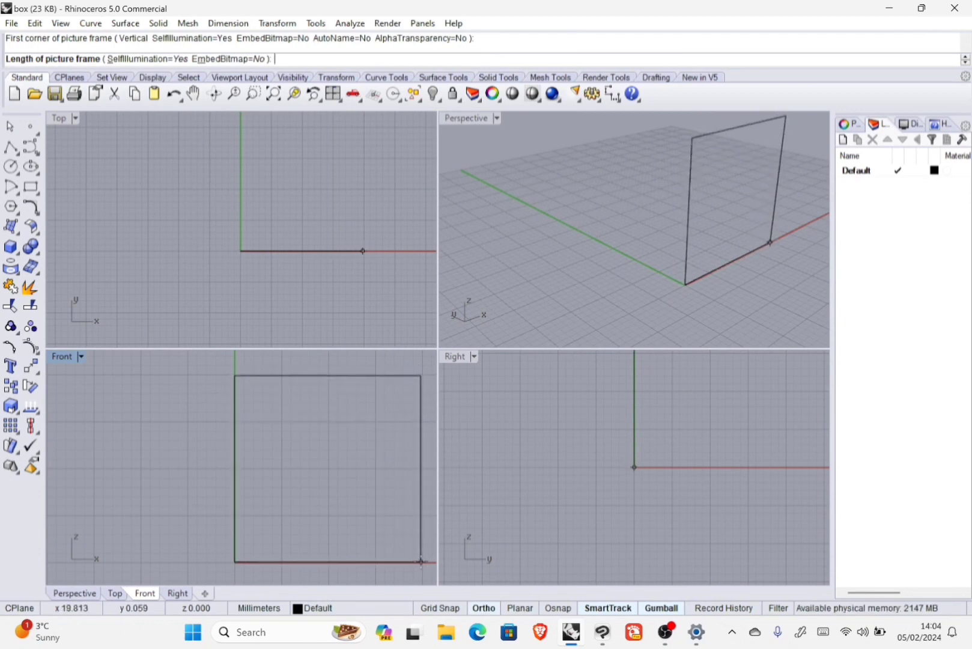
{"action": "left_click", "coordinate": [421, 561]}
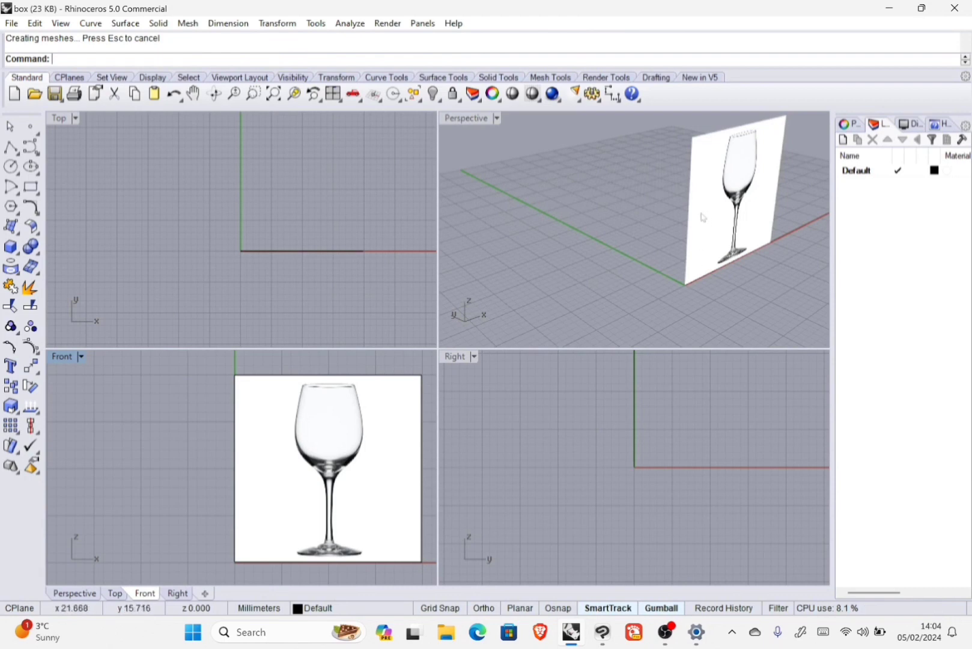
{"action": "left_click", "coordinate": [339, 435]}
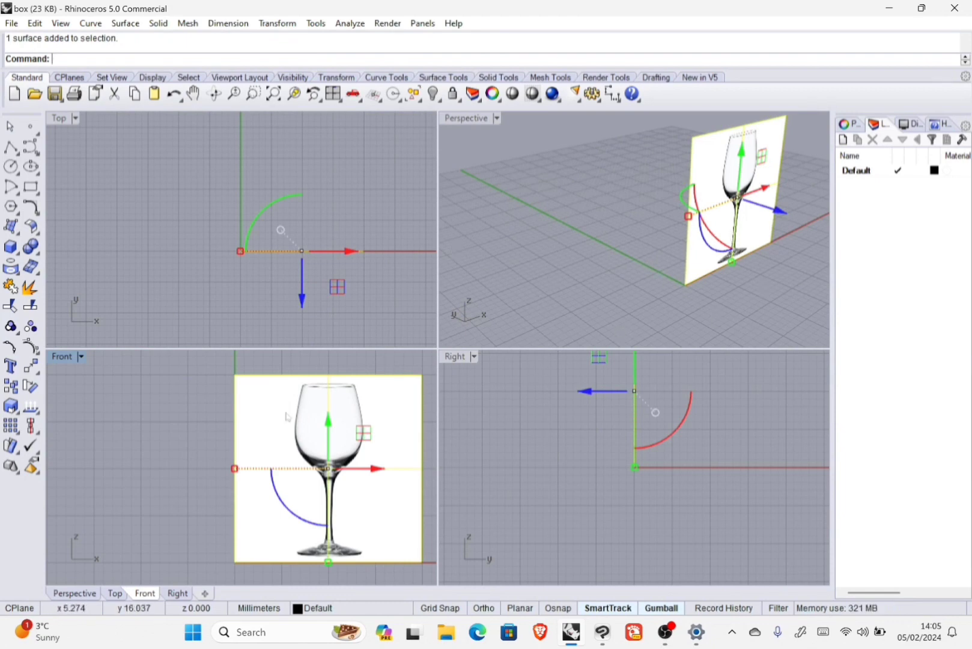
{"action": "key", "text": "Delete"}
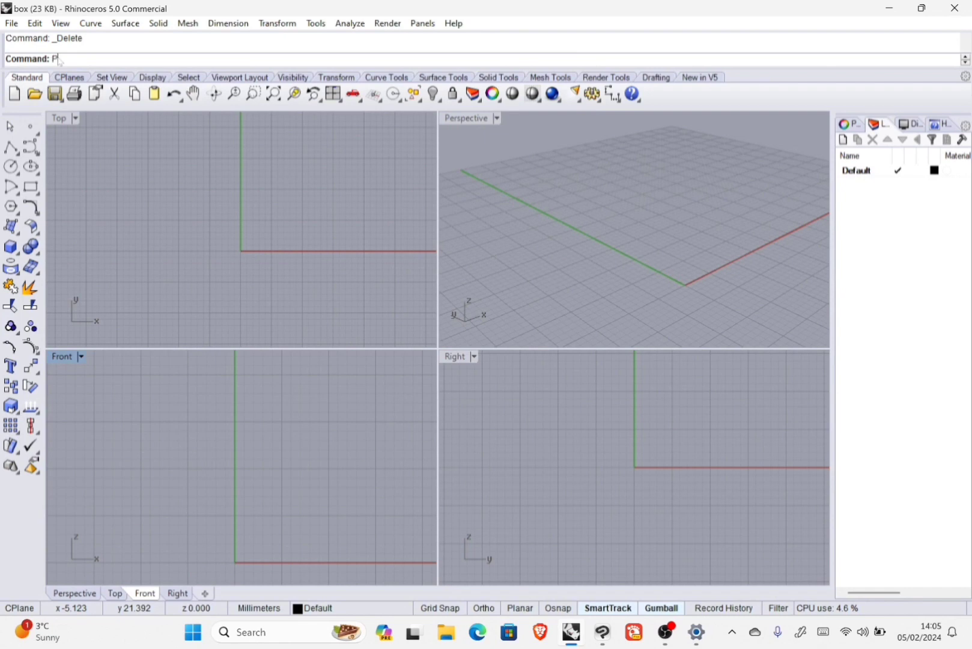
Run PictureFrame with orrefors-merlot-white-wine-glass-29-cl-0 and place it horizontally from the origin in the Front view, about 20 mm wide
{"action": "type", "text": "ictureFrame"}
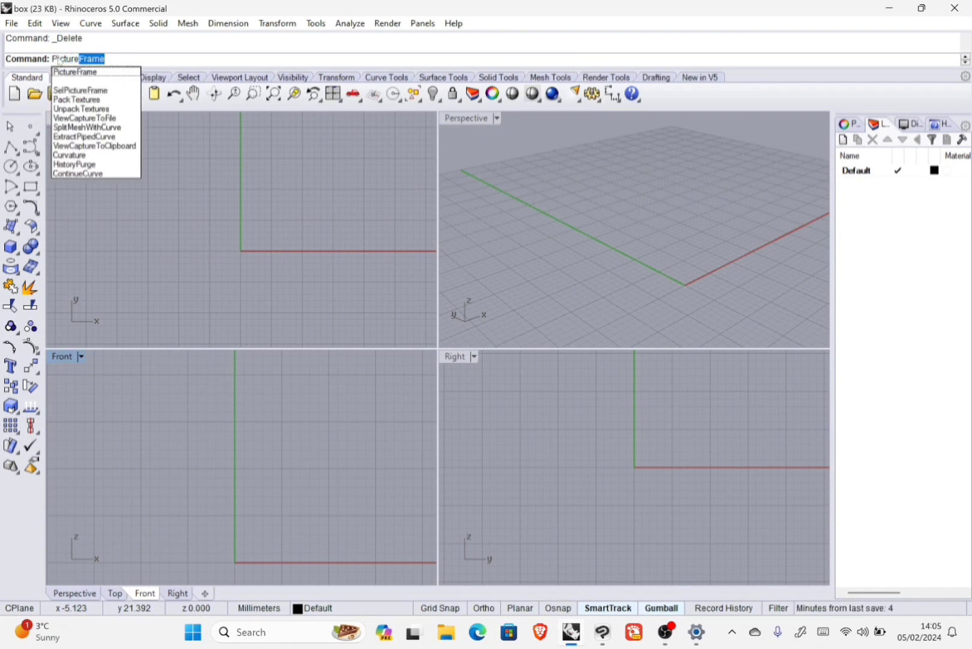
{"action": "key", "text": "Return"}
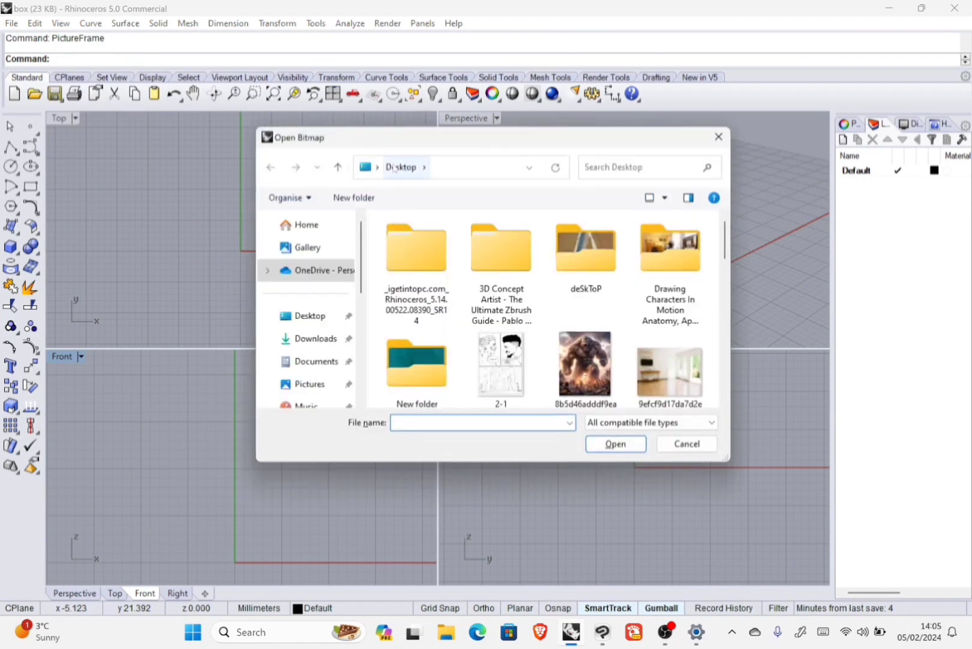
{"action": "scroll", "coordinate": [544, 268], "scroll_direction": "down", "scroll_amount": 4}
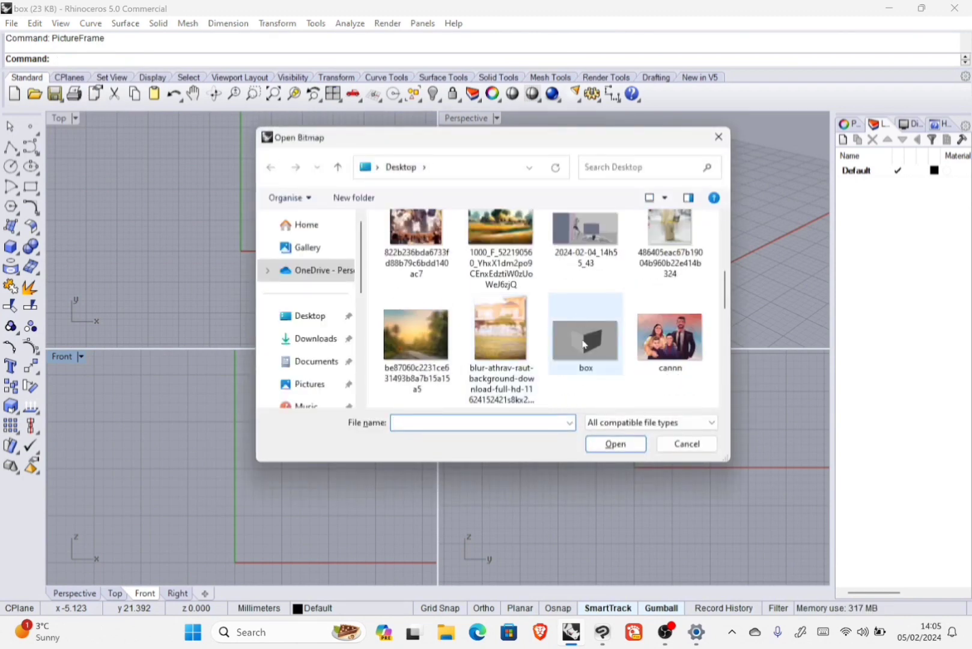
{"action": "scroll", "coordinate": [562, 305], "scroll_direction": "up", "scroll_amount": 2}
{"action": "scroll", "coordinate": [498, 270], "scroll_direction": "down", "scroll_amount": 6}
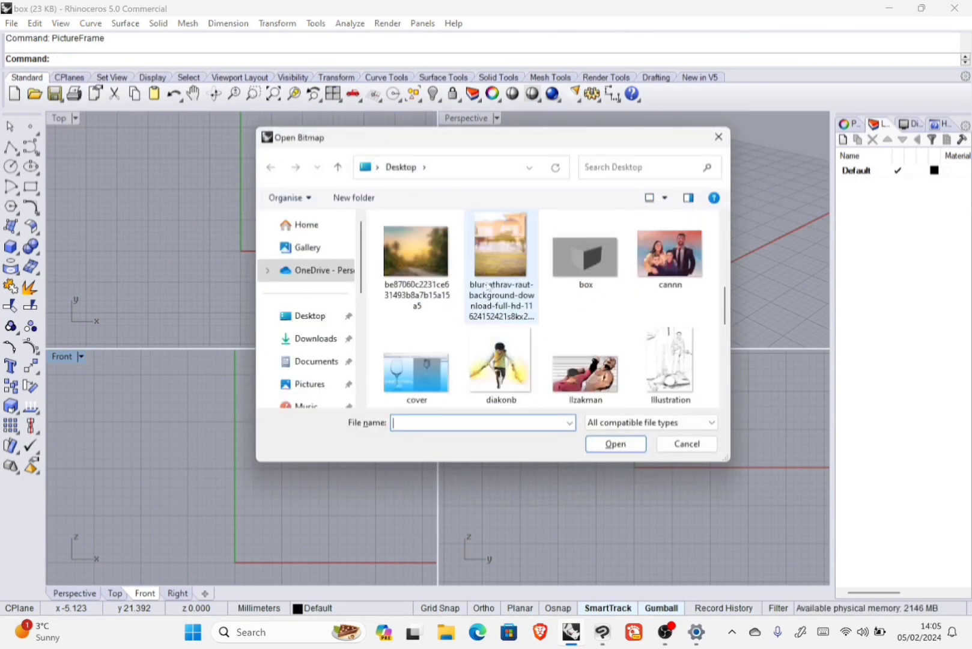
{"action": "left_click", "coordinate": [507, 339]}
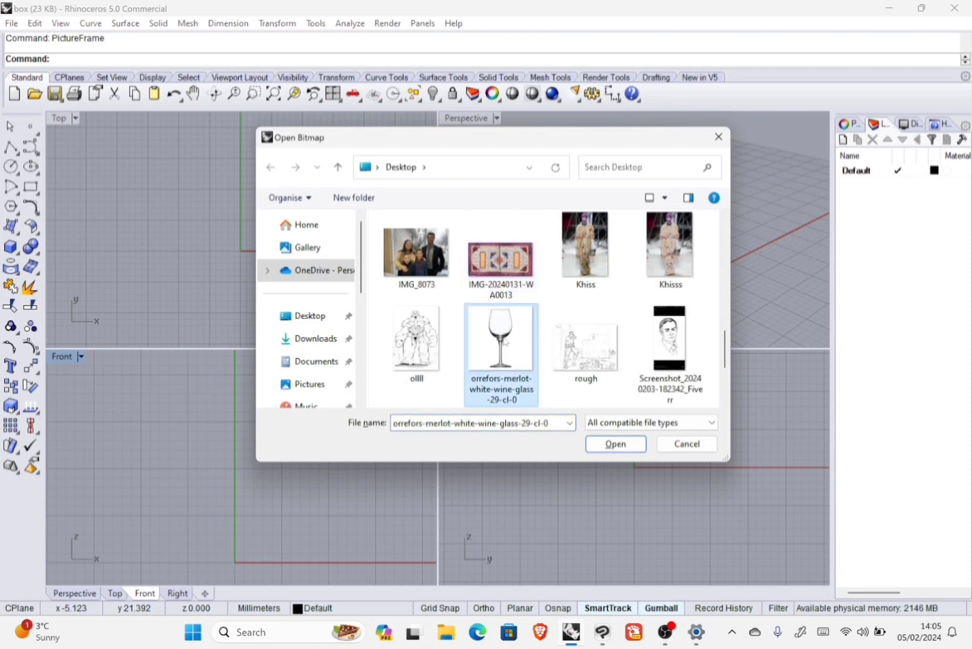
{"action": "double_click", "coordinate": [501, 335]}
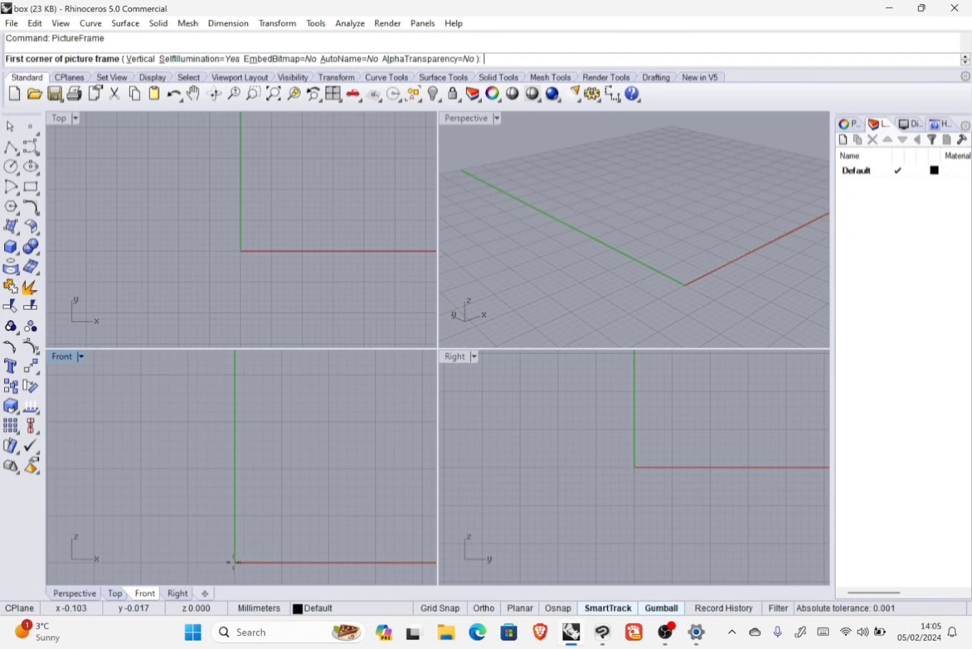
{"action": "left_click", "coordinate": [234, 562]}
{"action": "key", "text": "F8"}
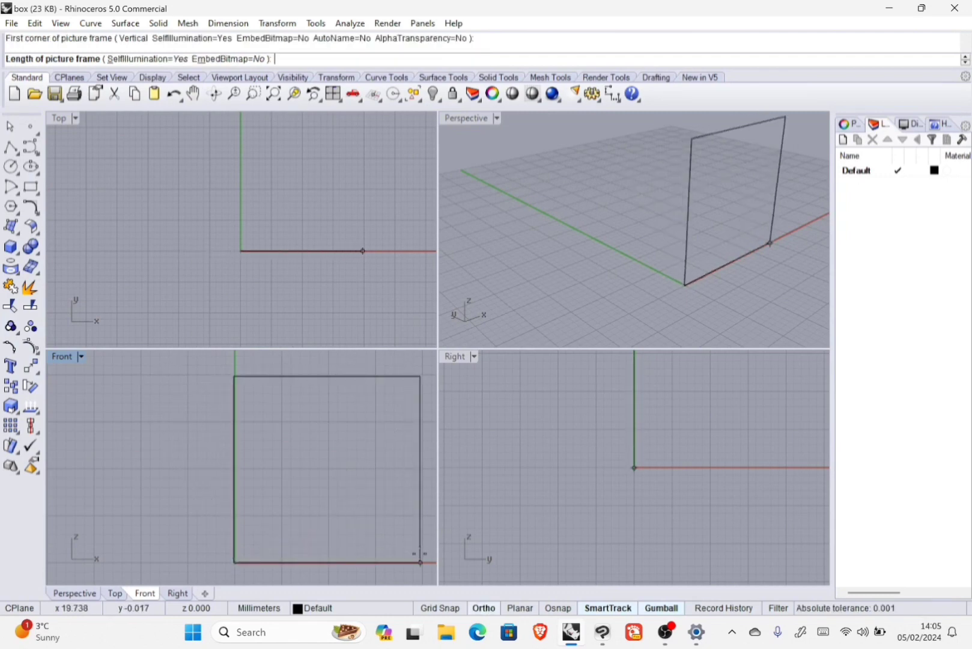
{"action": "left_click", "coordinate": [423, 562]}
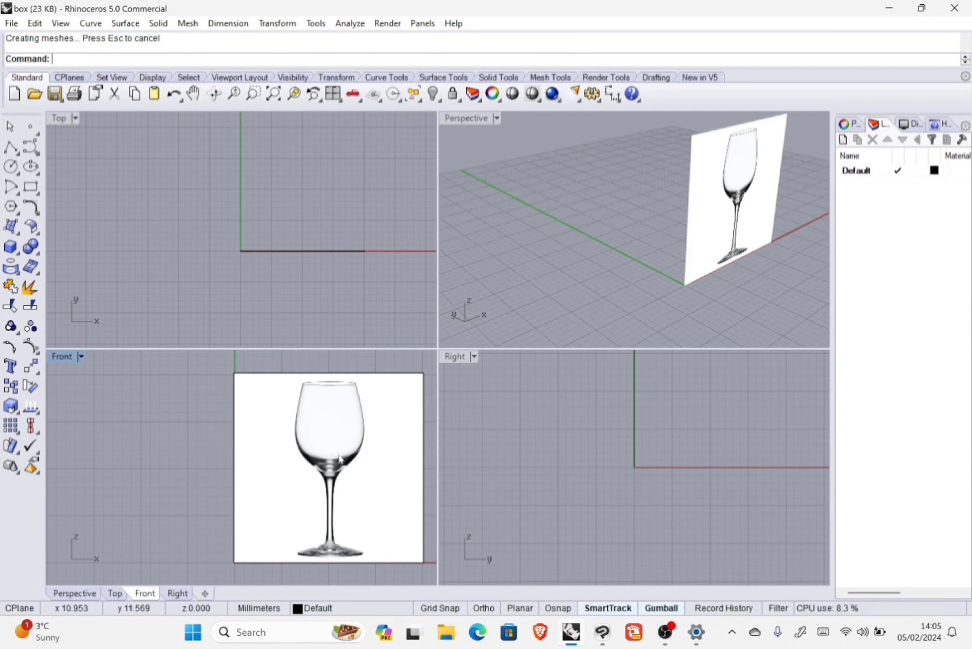
Centre the wine glass picture on the vertical axis and move it back along the Y axis, well behind the origin
{"action": "left_click", "coordinate": [343, 475]}
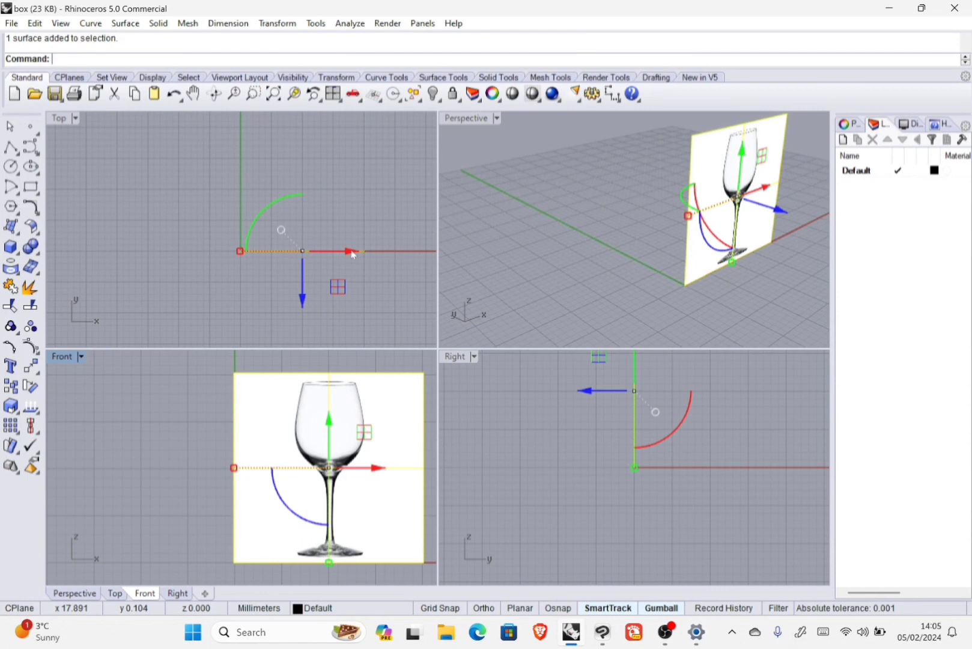
{"action": "left_click_drag", "start_coordinate": [349, 252], "coordinate": [289, 336]}
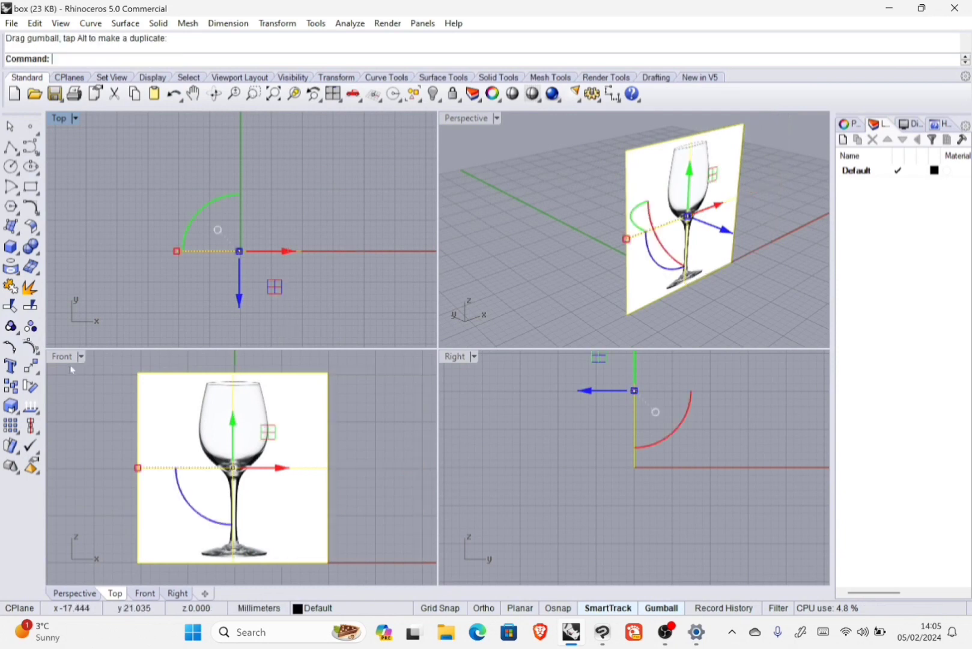
{"action": "double_click", "coordinate": [66, 356]}
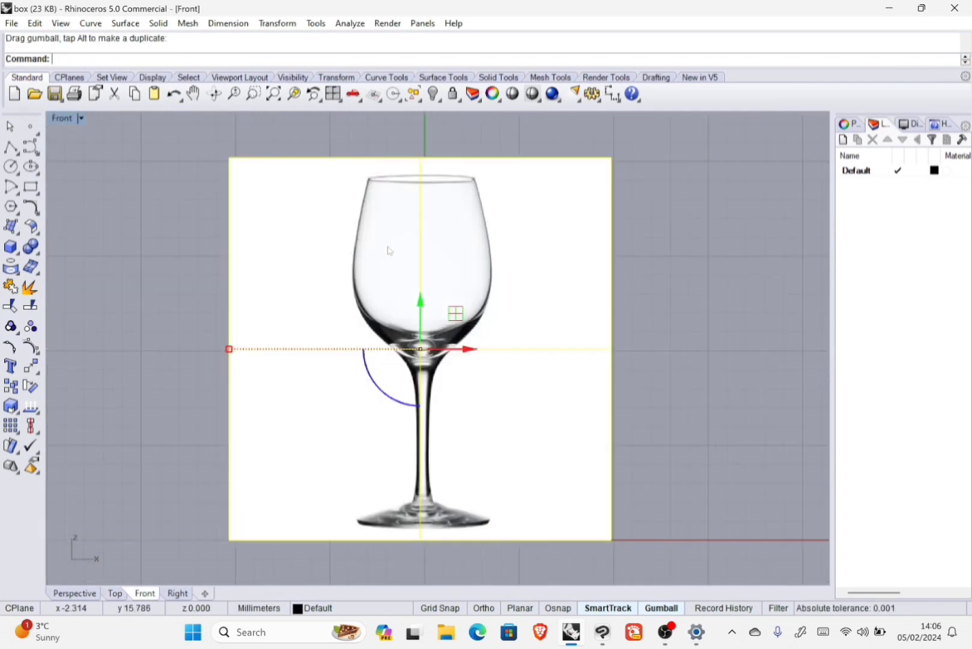
{"action": "left_click_drag", "start_coordinate": [467, 354], "coordinate": [470, 369]}
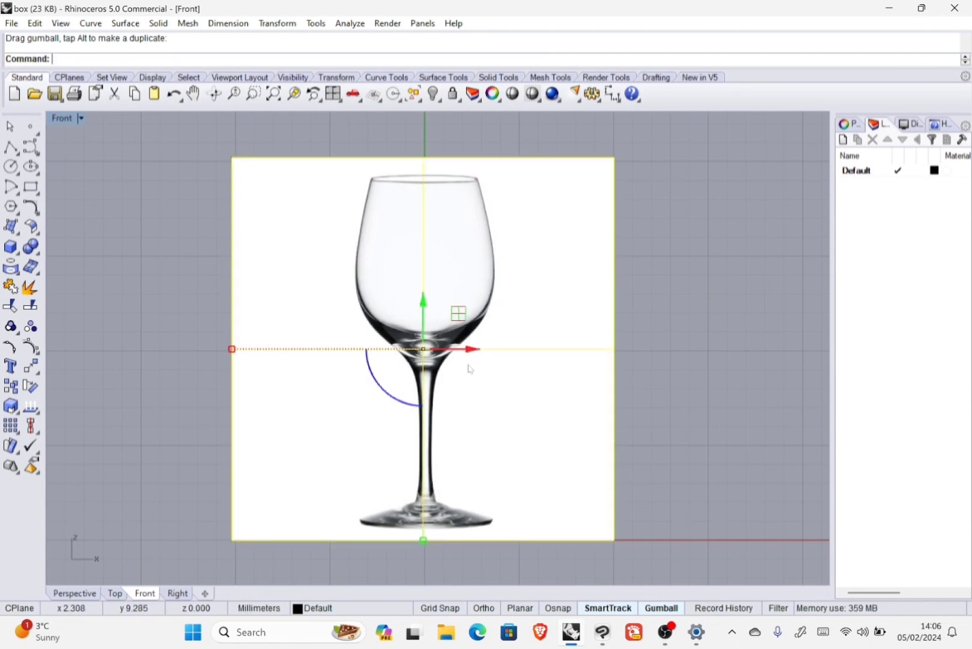
{"action": "double_click", "coordinate": [61, 117]}
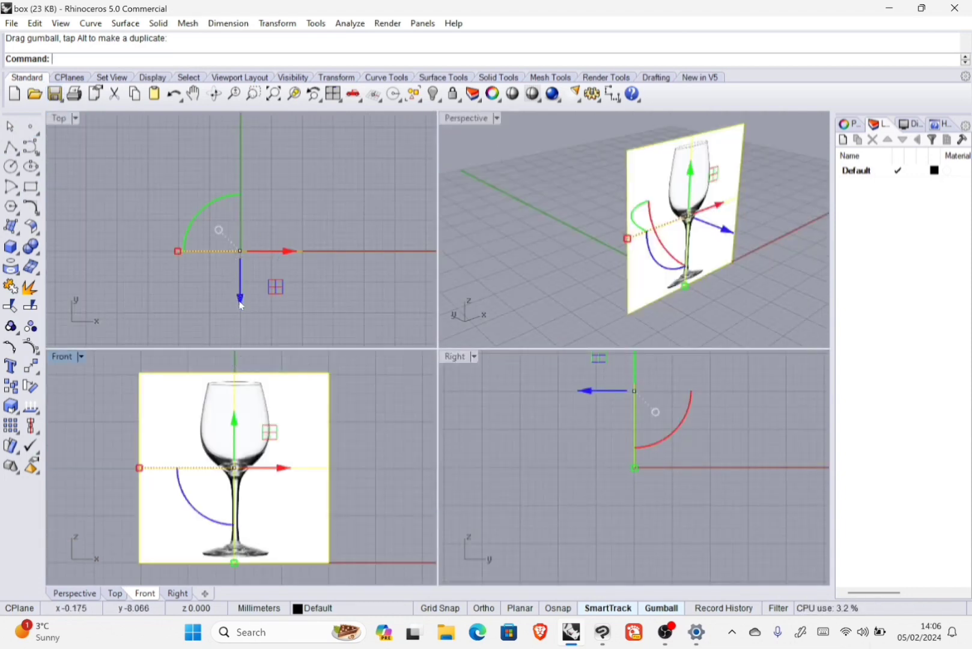
{"action": "left_click_drag", "start_coordinate": [240, 305], "coordinate": [260, 176]}
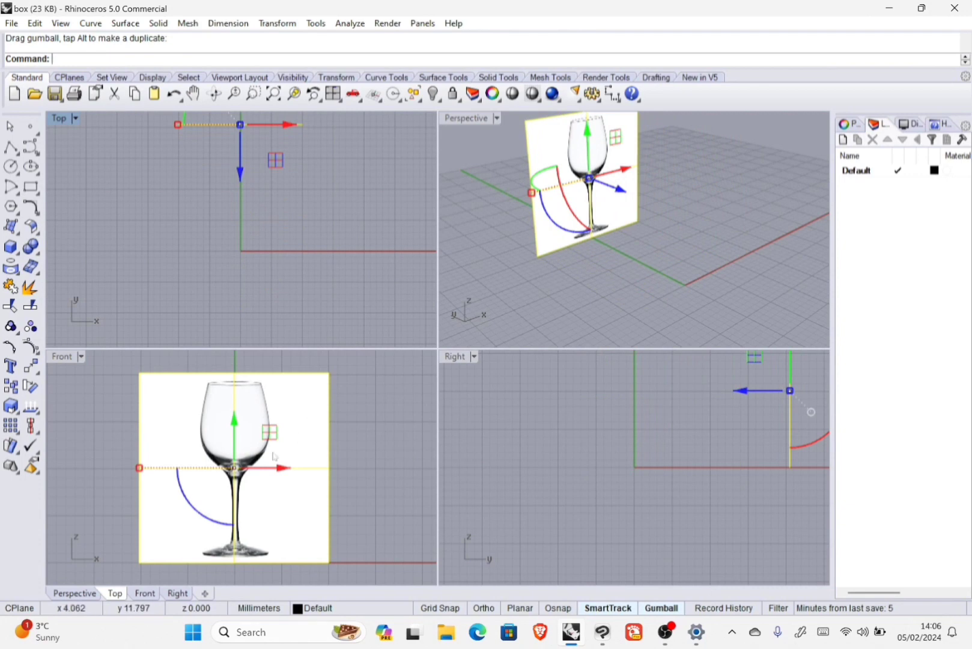
Maximise the Front view and begin a degree 3 control point curve tracing the bowl's outer right edge from the rim to the stem
{"action": "double_click", "coordinate": [63, 357]}
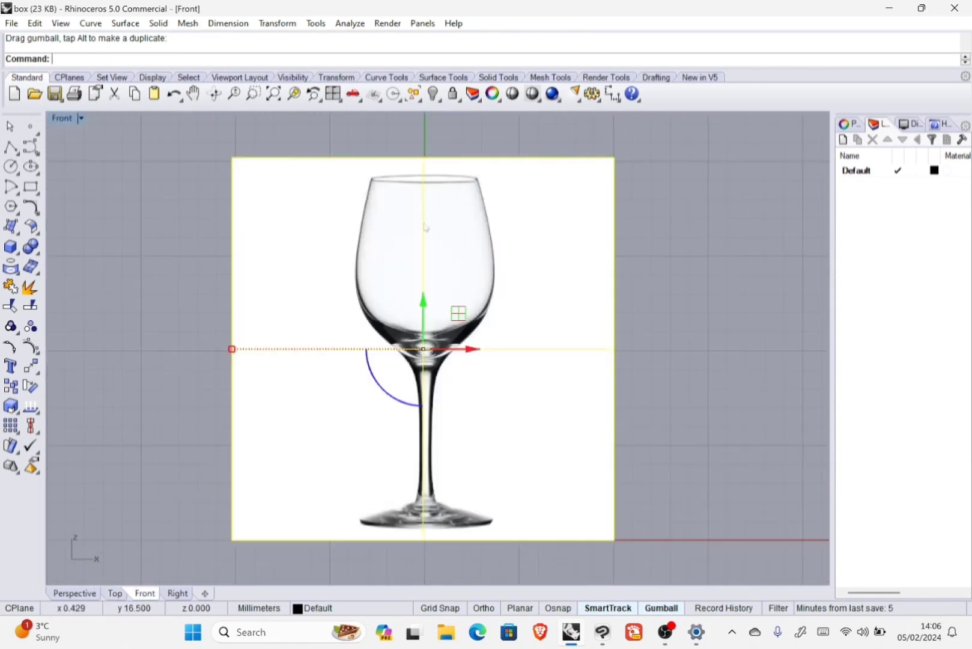
{"action": "left_click", "coordinate": [182, 226]}
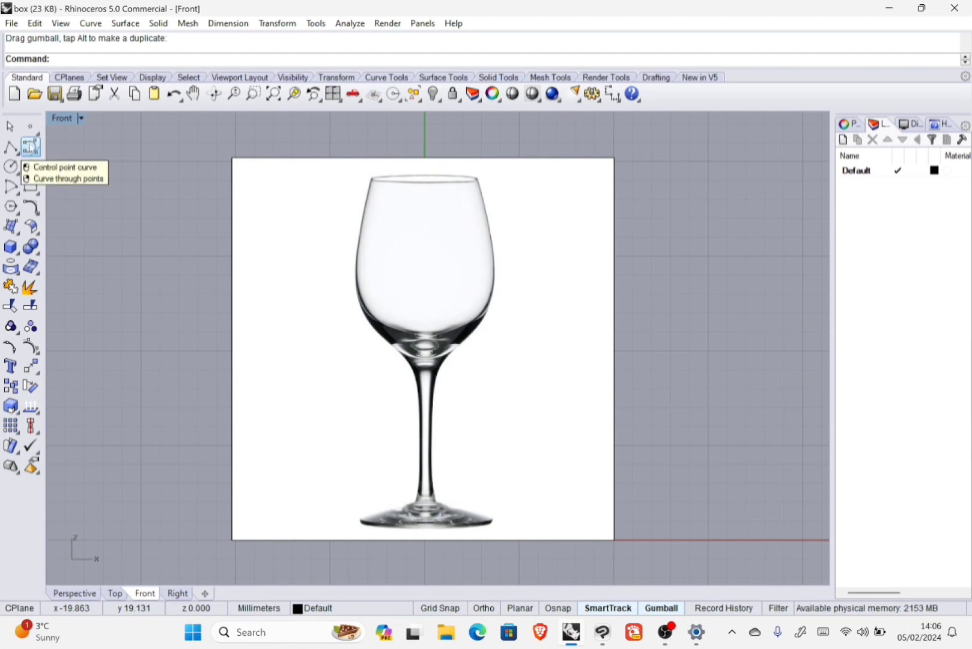
{"action": "left_click", "coordinate": [30, 146]}
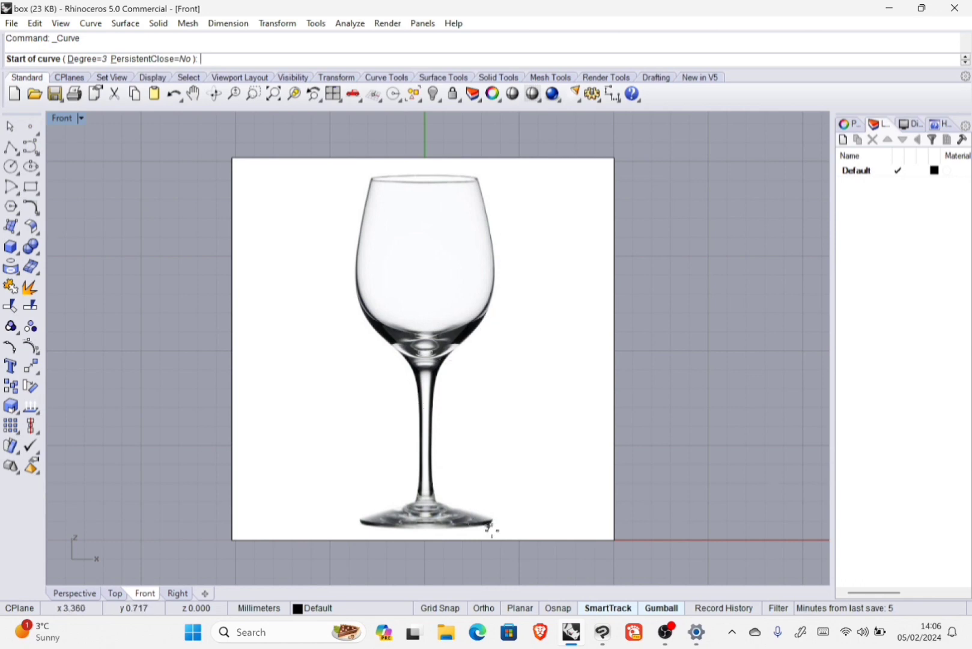
{"action": "left_click", "coordinate": [478, 178]}
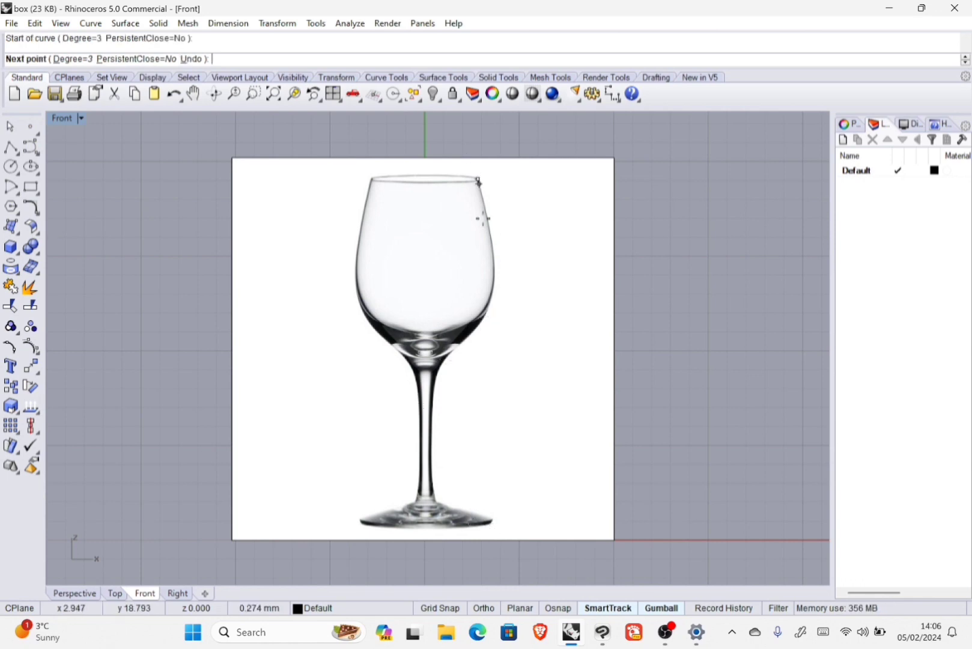
{"action": "left_click", "coordinate": [492, 240]}
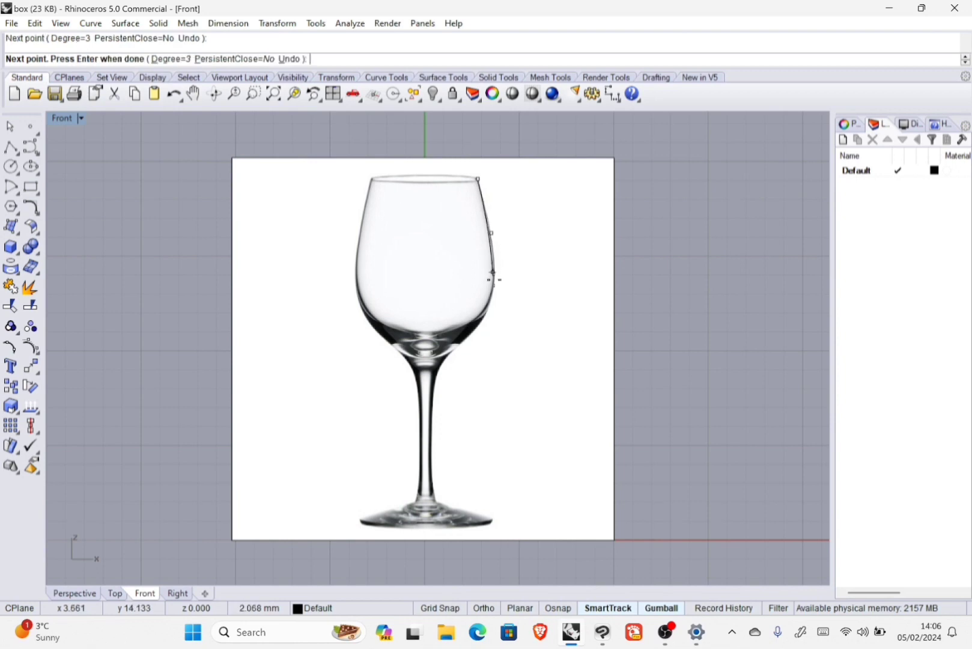
{"action": "left_click", "coordinate": [495, 282]}
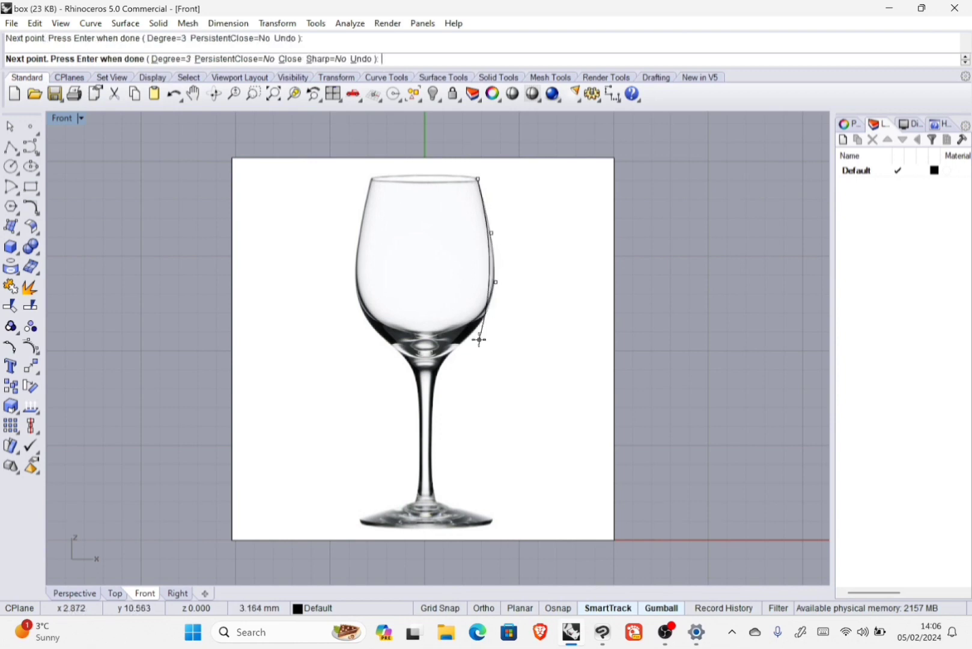
{"action": "left_click", "coordinate": [490, 309]}
{"action": "left_click", "coordinate": [449, 354]}
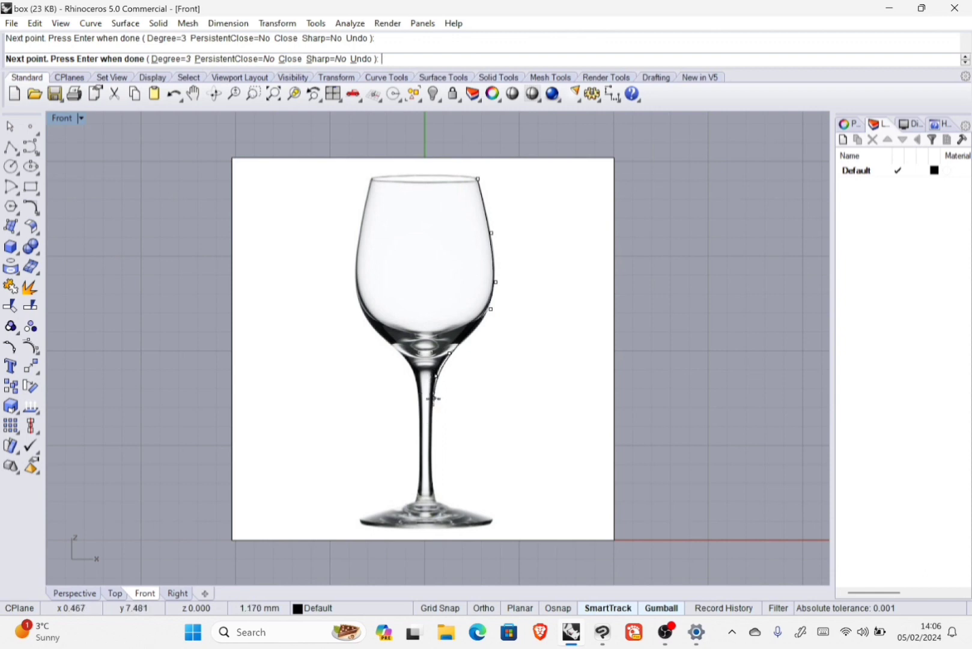
Continue the profile curve down the outside of the stem, around the foot's edge and along its underside to the central axis
{"action": "left_click", "coordinate": [434, 399]}
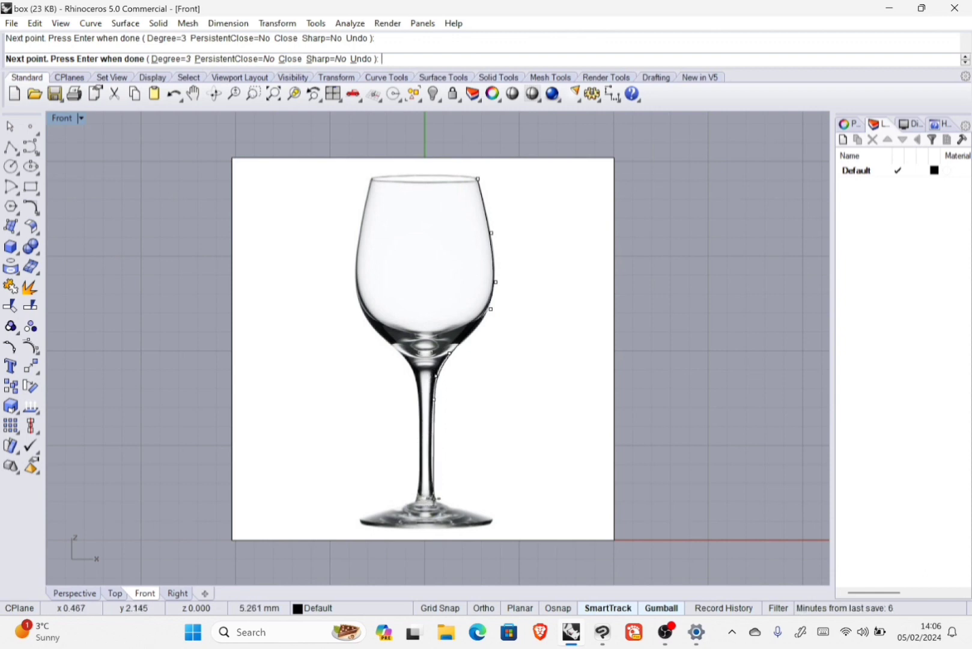
{"action": "left_click", "coordinate": [432, 460]}
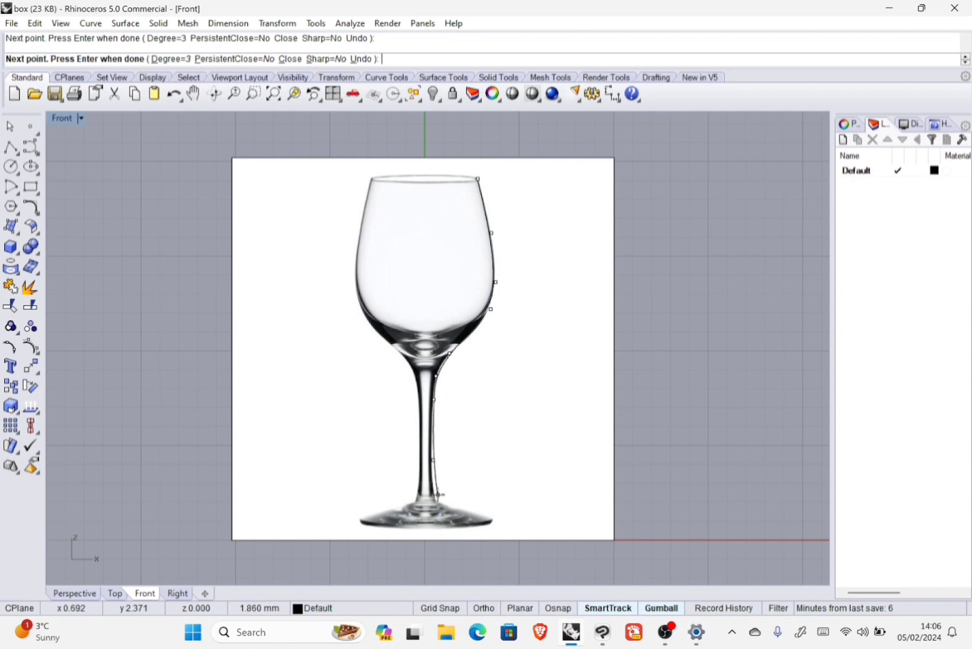
{"action": "left_click", "coordinate": [435, 501]}
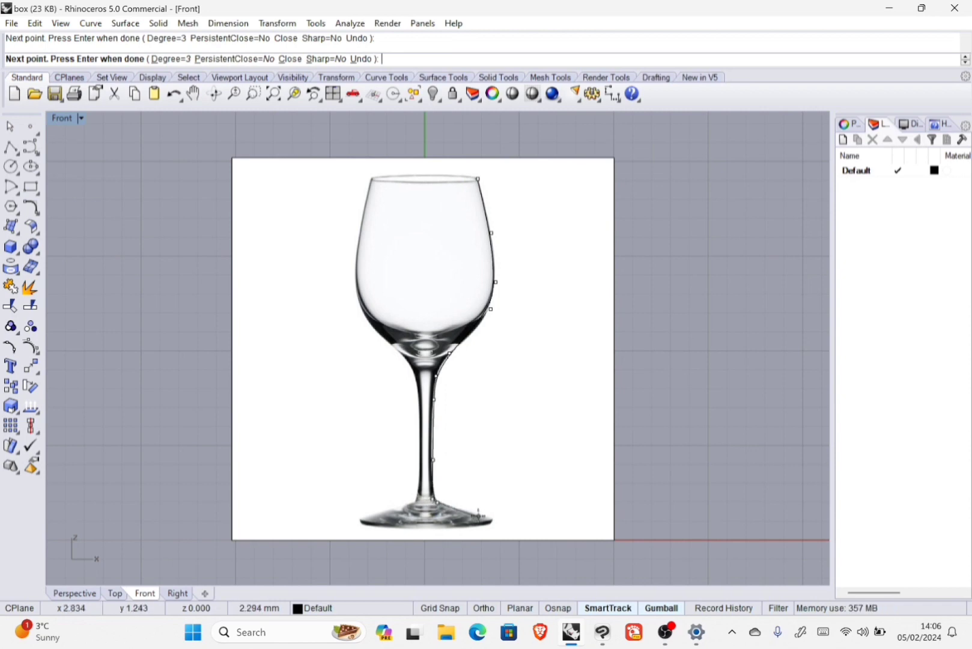
{"action": "left_click", "coordinate": [478, 515]}
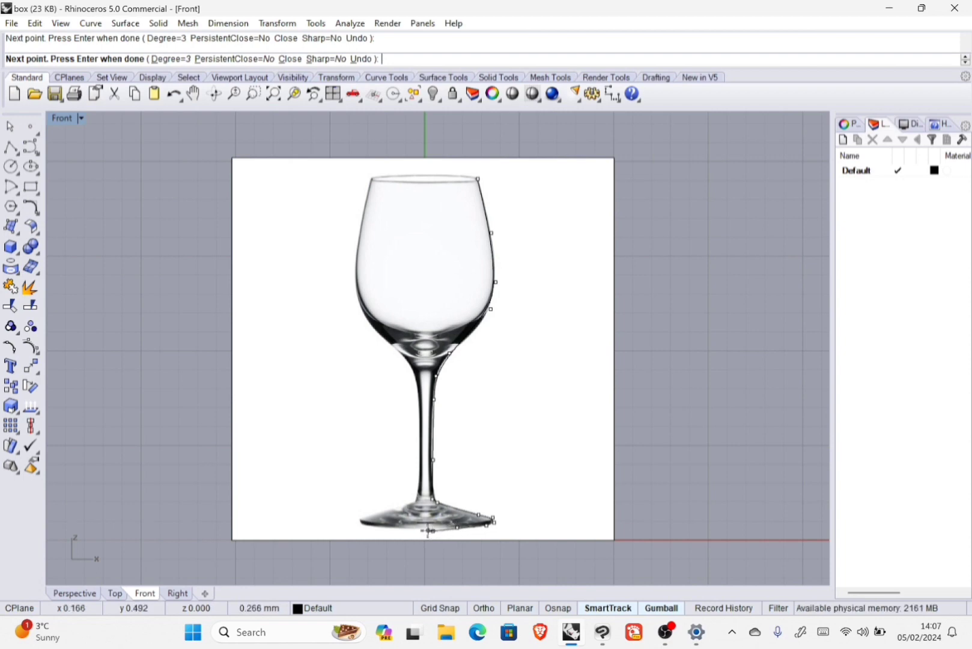
{"action": "left_click", "coordinate": [429, 531]}
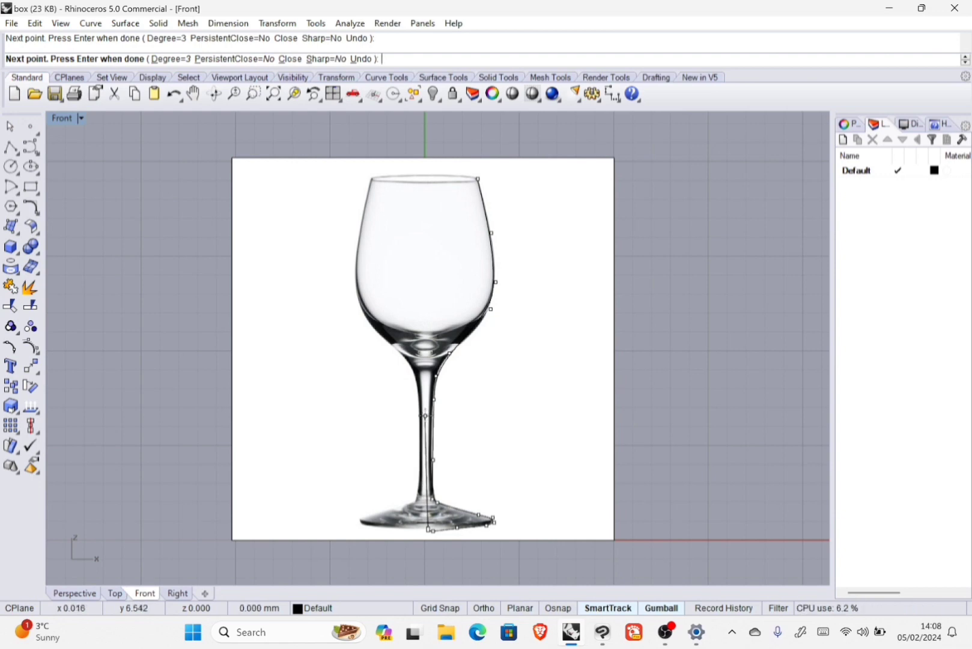
Continue the curve up the central axis to the bowl's inner base and trace the inner wall up towards the rim, offset slightly inward
{"action": "left_click", "coordinate": [424, 415]}
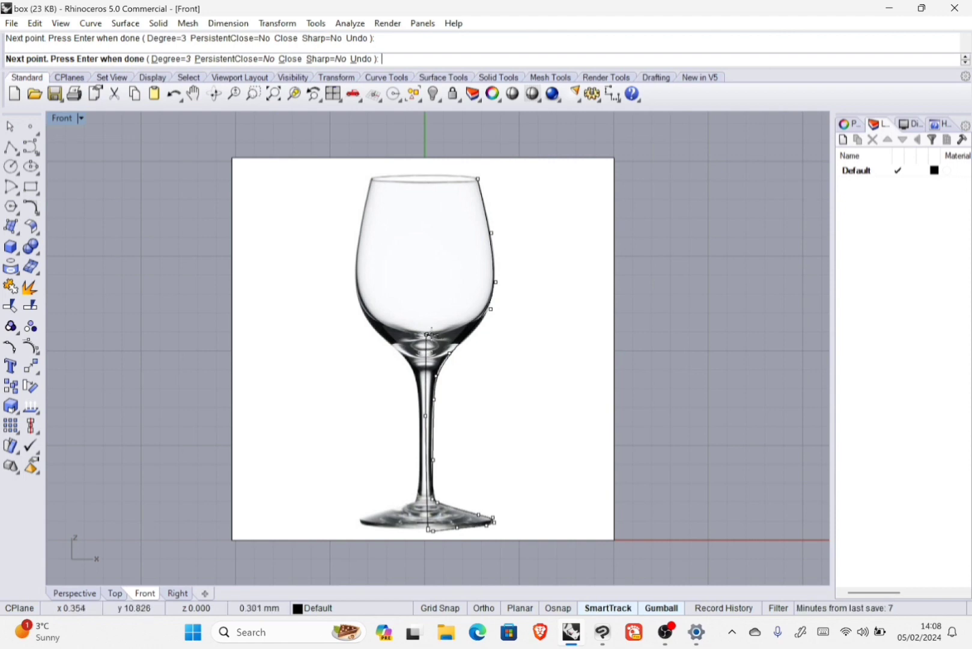
{"action": "left_click", "coordinate": [429, 334]}
{"action": "left_click", "coordinate": [466, 325]}
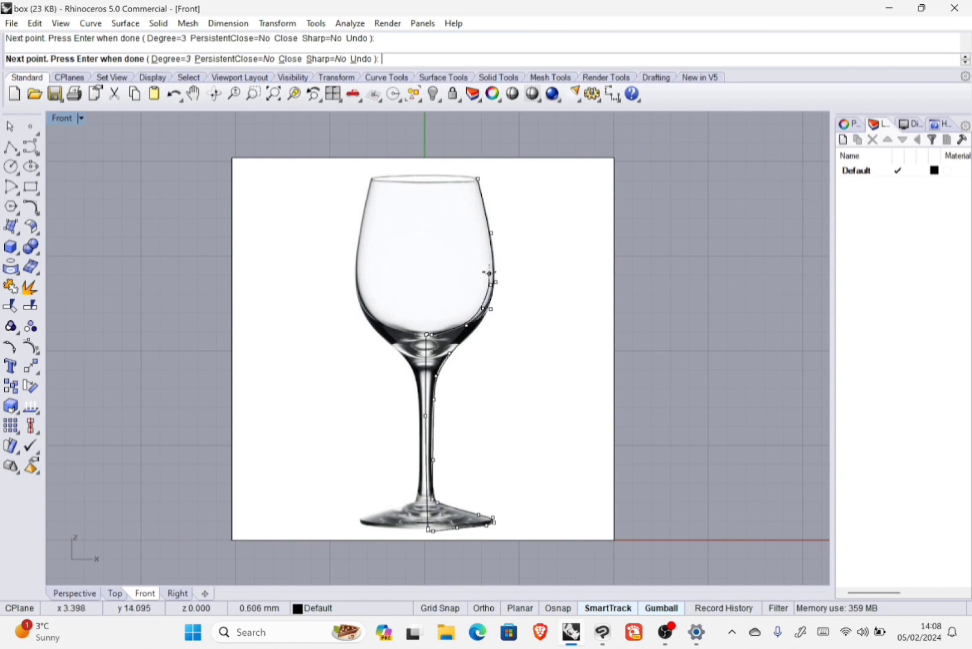
{"action": "scroll", "coordinate": [490, 265], "scroll_direction": "up", "scroll_amount": 5}
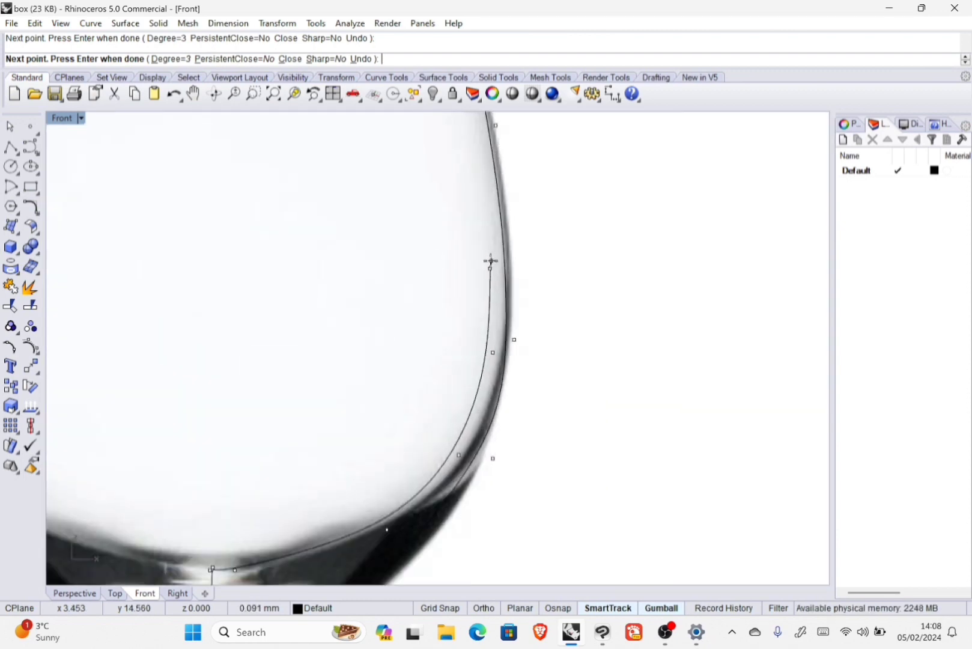
{"action": "right_click_drag", "start_coordinate": [480, 188], "coordinate": [463, 254]}
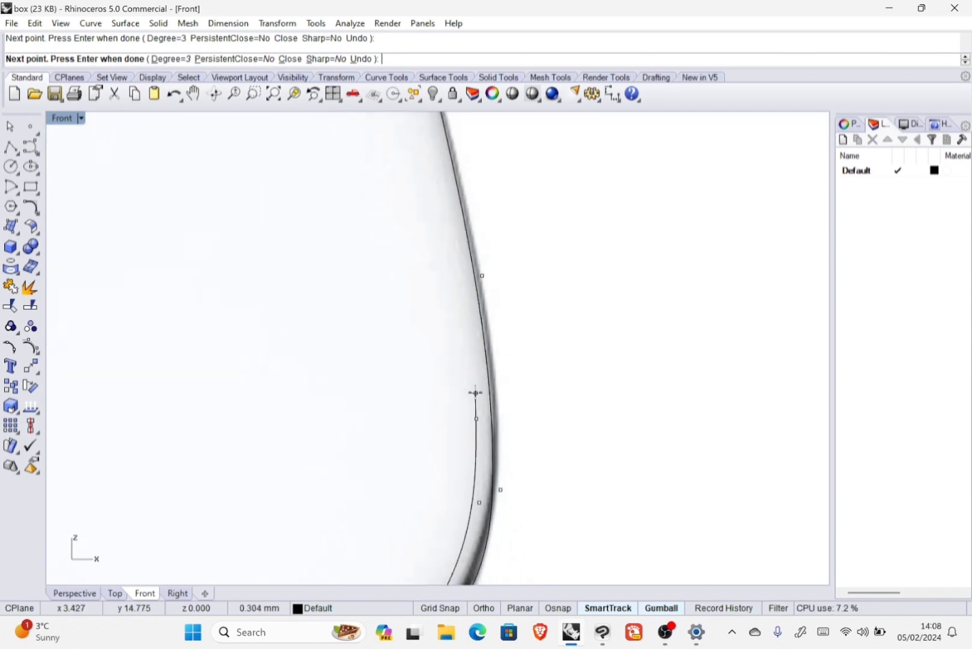
{"action": "left_click", "coordinate": [477, 382]}
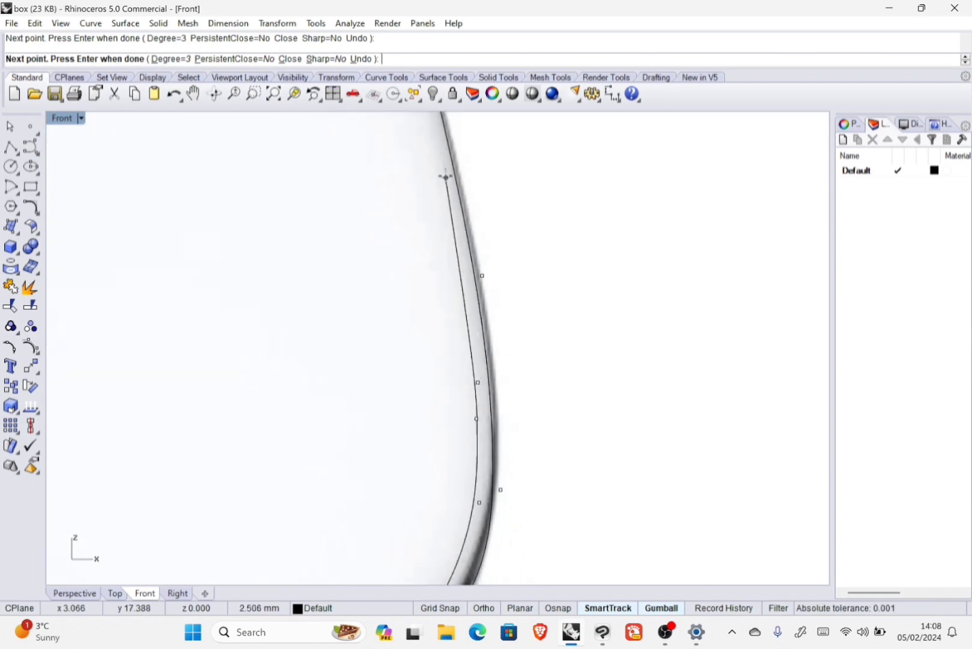
{"action": "right_click_drag", "start_coordinate": [450, 195], "coordinate": [468, 495]}
{"action": "left_click", "coordinate": [468, 494]}
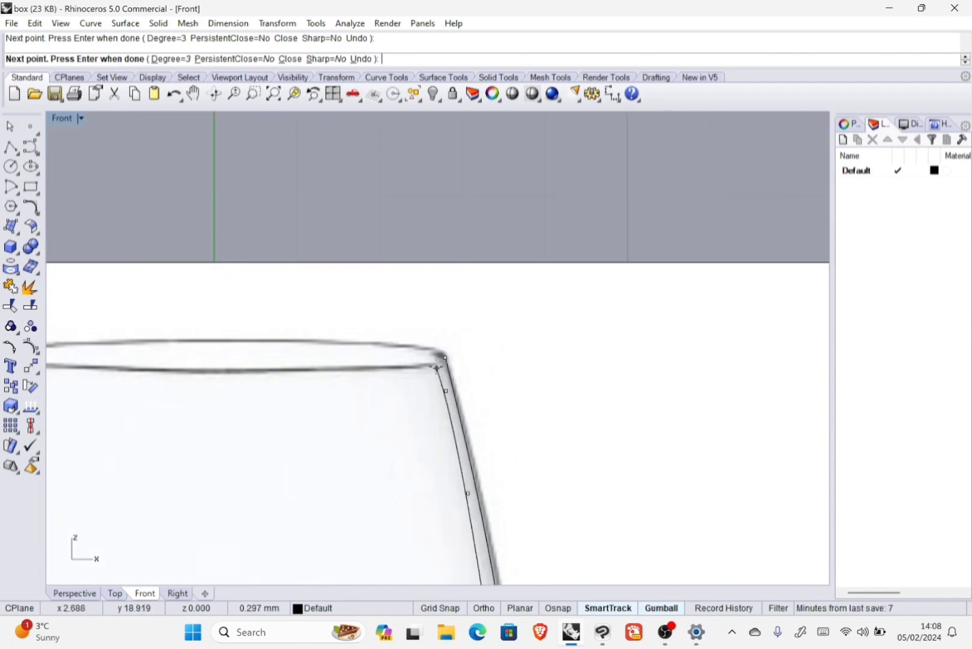
Round the profile over at the rim, close it at the curve's starting point and finish the curve
{"action": "scroll", "coordinate": [445, 389], "scroll_direction": "up", "scroll_amount": 5}
{"action": "left_click", "coordinate": [444, 388]}
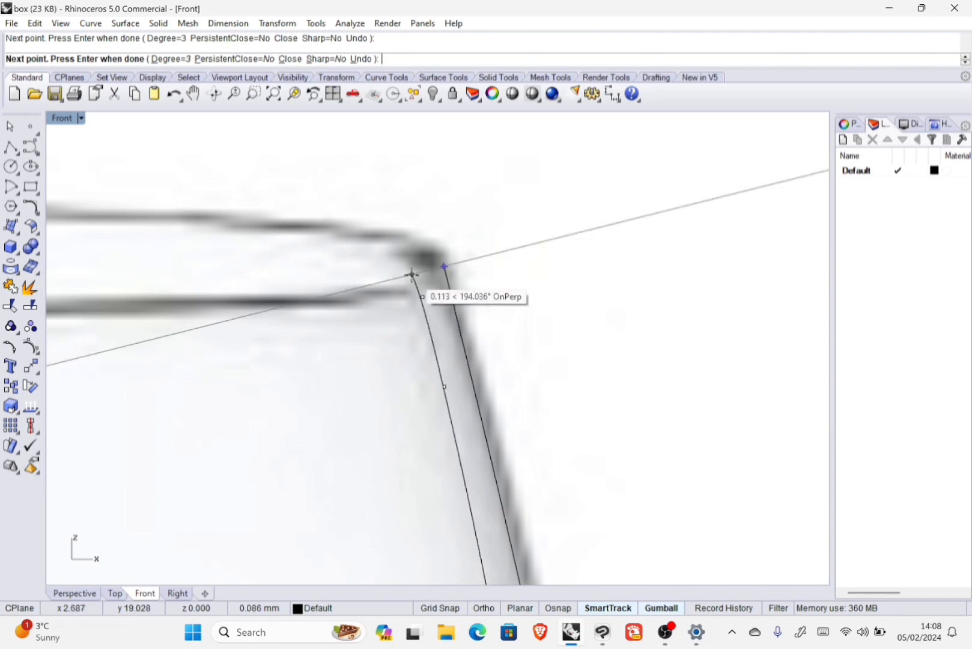
{"action": "left_click", "coordinate": [411, 275]}
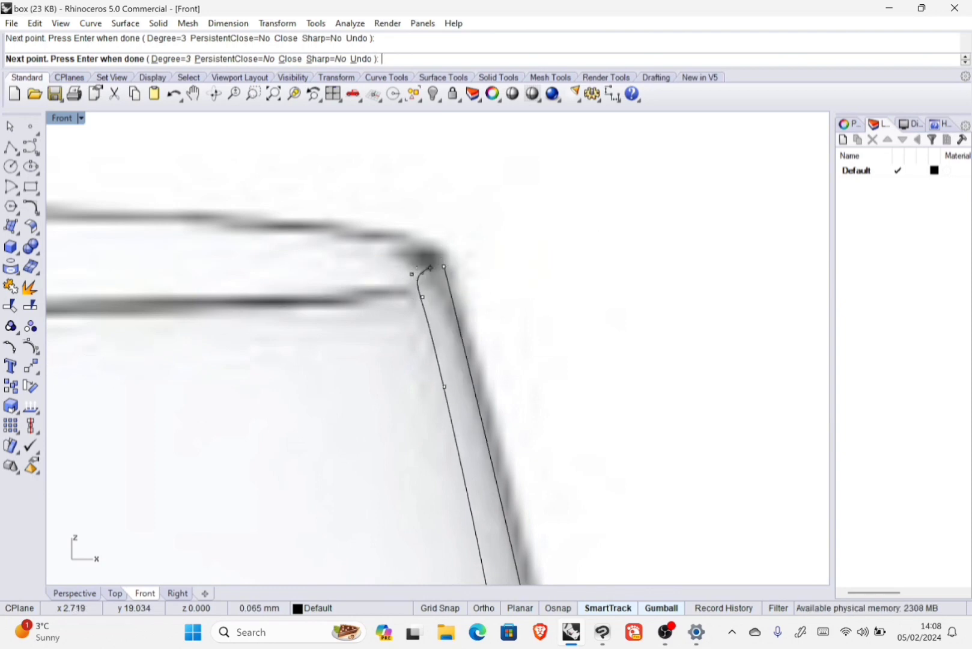
{"action": "scroll", "coordinate": [429, 264], "scroll_direction": "up", "scroll_amount": 3}
{"action": "scroll", "coordinate": [429, 265], "scroll_direction": "up", "scroll_amount": 6}
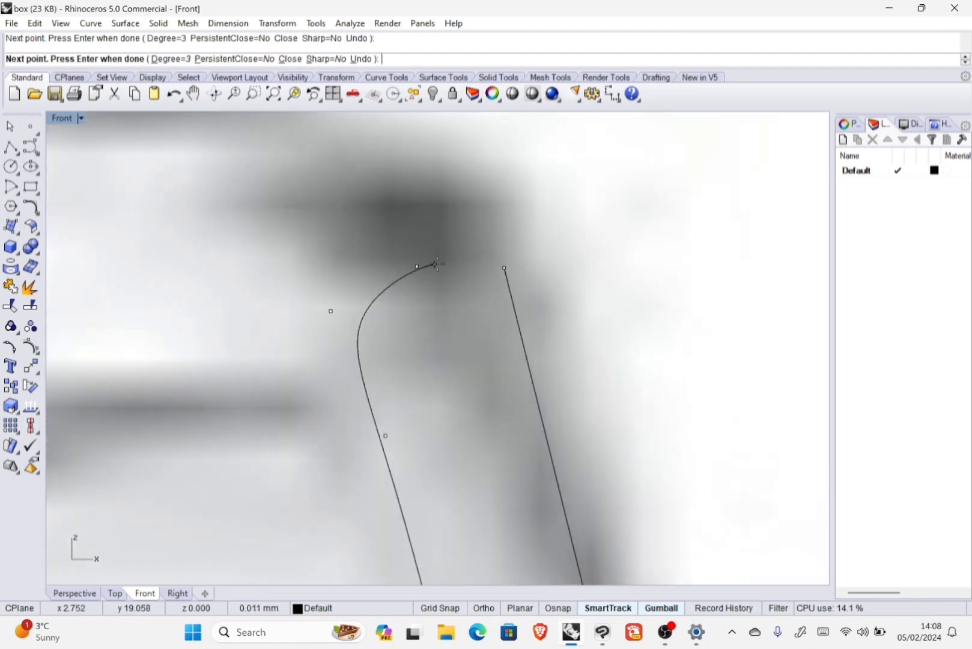
{"action": "left_click", "coordinate": [487, 264]}
{"action": "key", "text": "Return"}
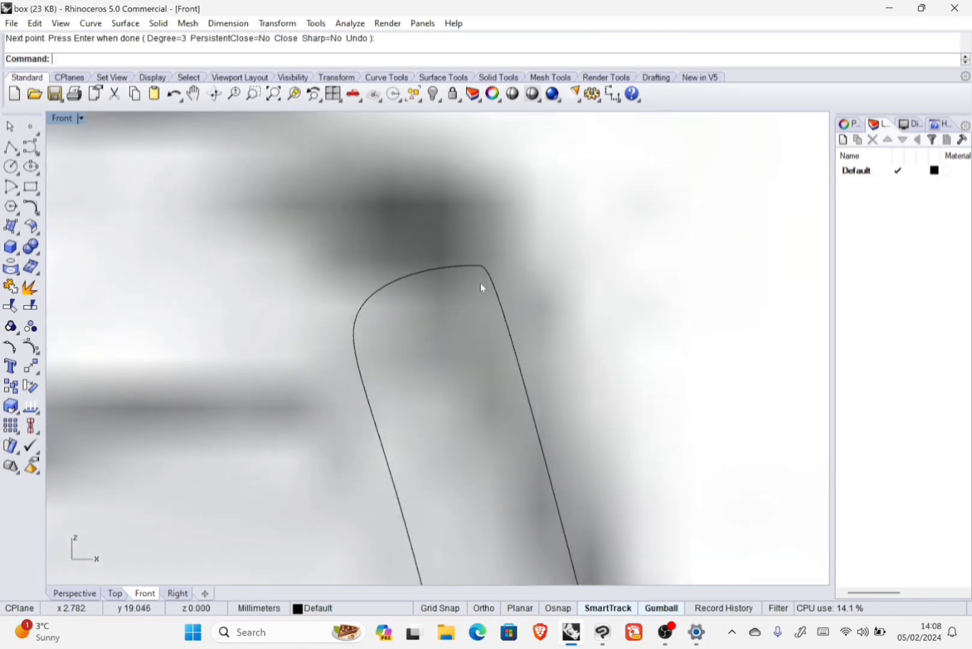
Move the wine glass picture along the negative X axis until it is well clear of the profile curve
{"action": "scroll", "coordinate": [480, 280], "scroll_direction": "down", "scroll_amount": 10}
{"action": "scroll", "coordinate": [474, 310], "scroll_direction": "up", "scroll_amount": 2}
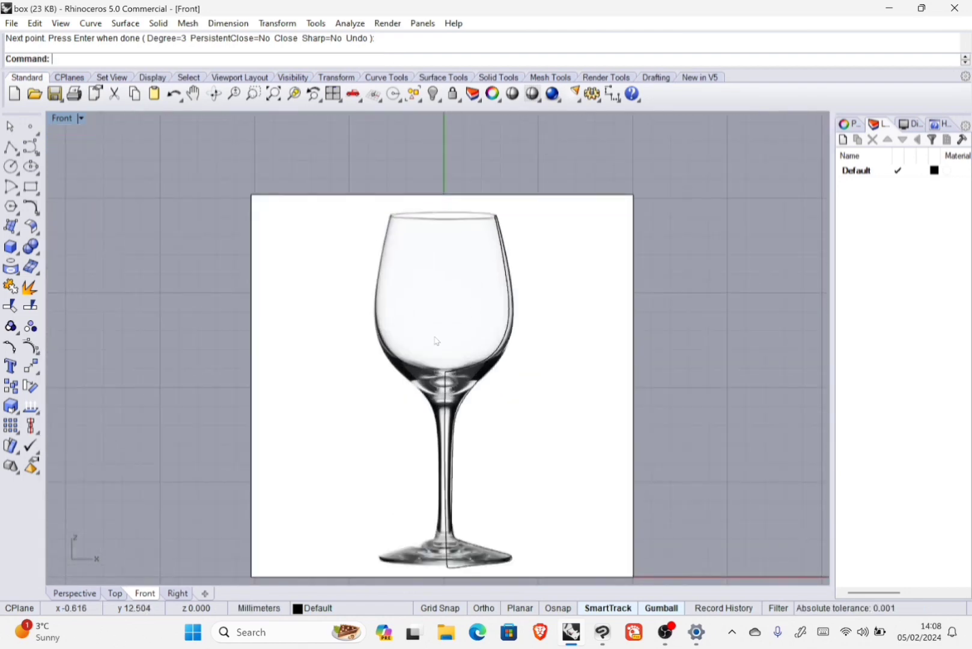
{"action": "scroll", "coordinate": [460, 330], "scroll_direction": "down", "scroll_amount": 4}
{"action": "left_click", "coordinate": [472, 381]}
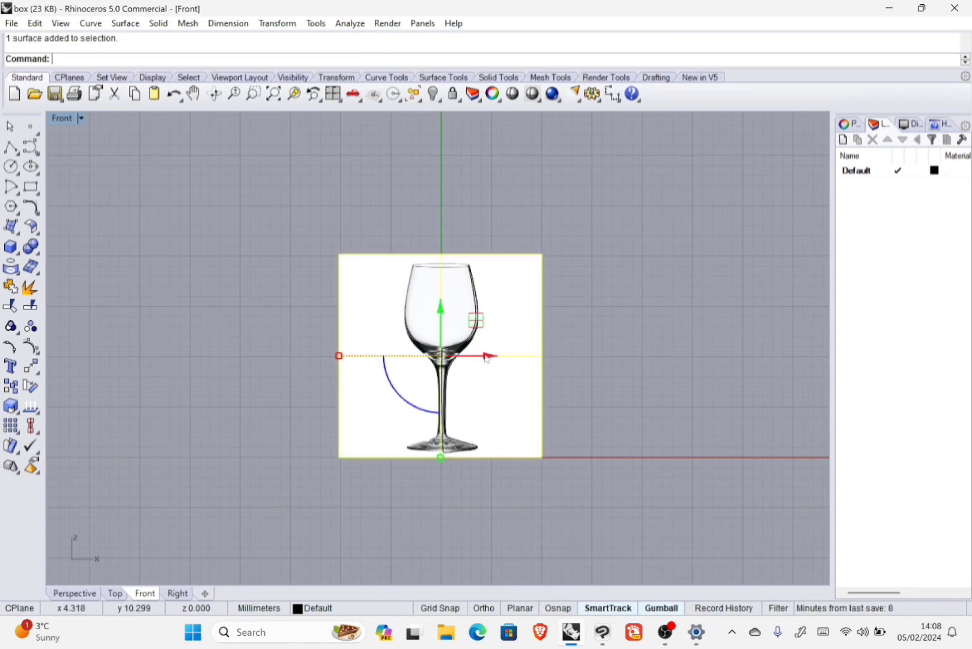
{"action": "left_click_drag", "start_coordinate": [488, 356], "coordinate": [127, 441]}
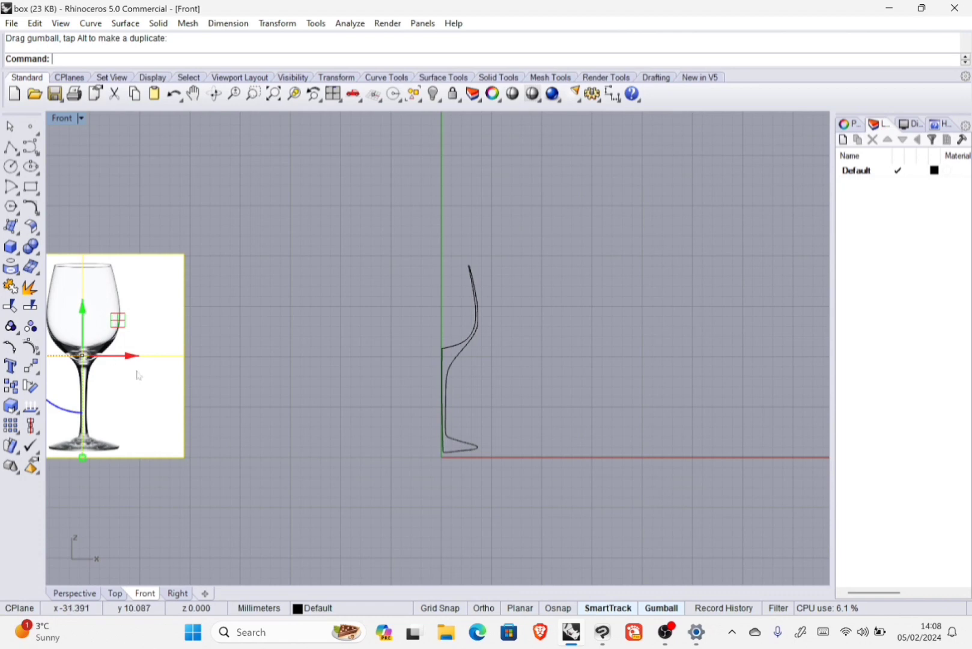
{"action": "left_click", "coordinate": [661, 608]}
{"action": "left_click", "coordinate": [661, 608]}
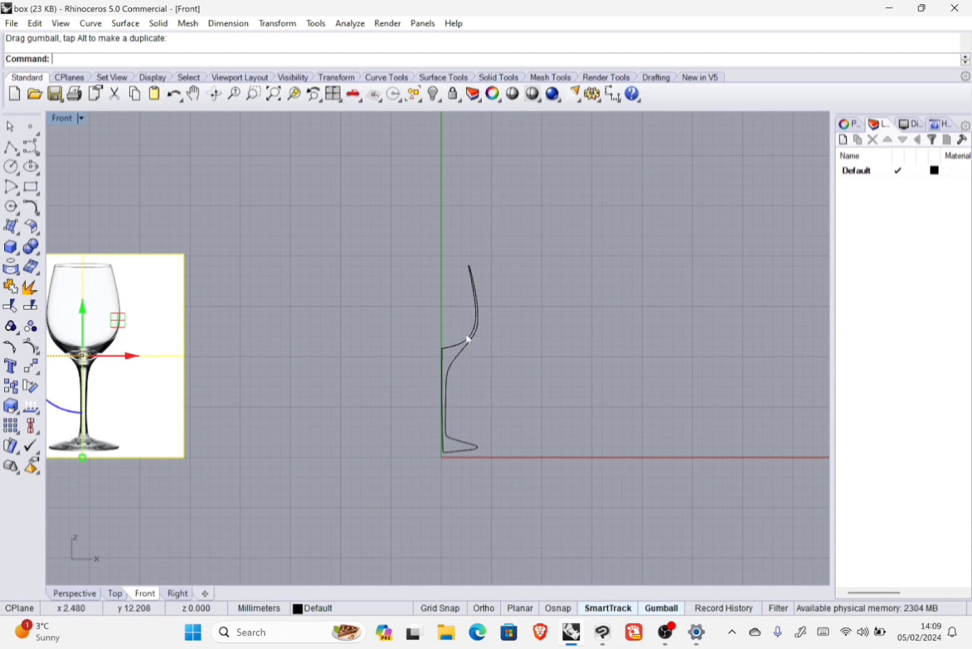
Start a Revolve of the profile curve, with the revolve axis starting at 0 and running straight up the vertical axis under Ortho
{"action": "double_click", "coordinate": [62, 119]}
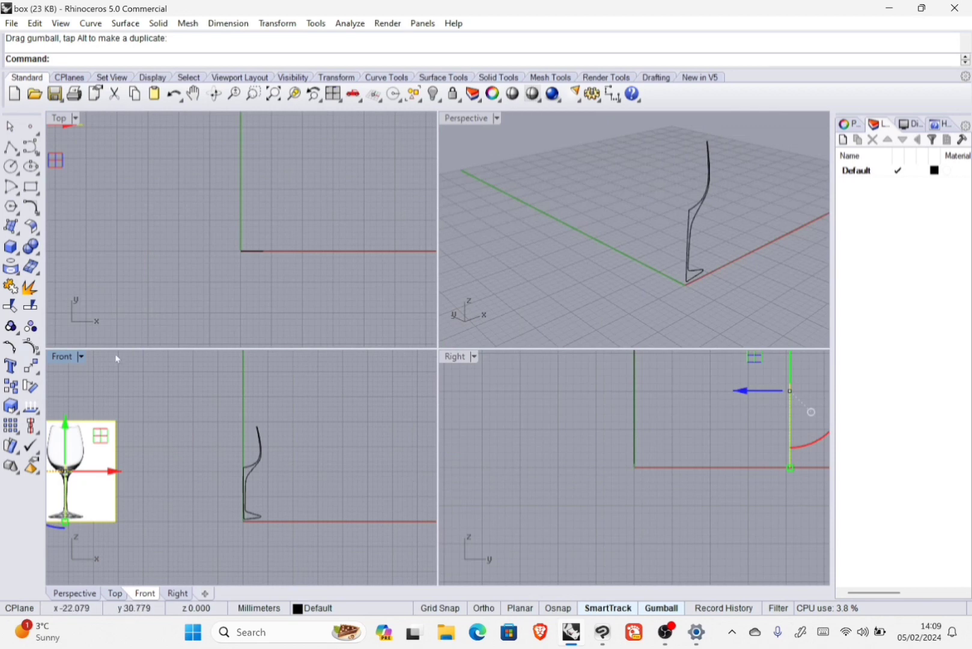
{"action": "double_click", "coordinate": [65, 357]}
{"action": "scroll", "coordinate": [488, 336], "scroll_direction": "up", "scroll_amount": 3}
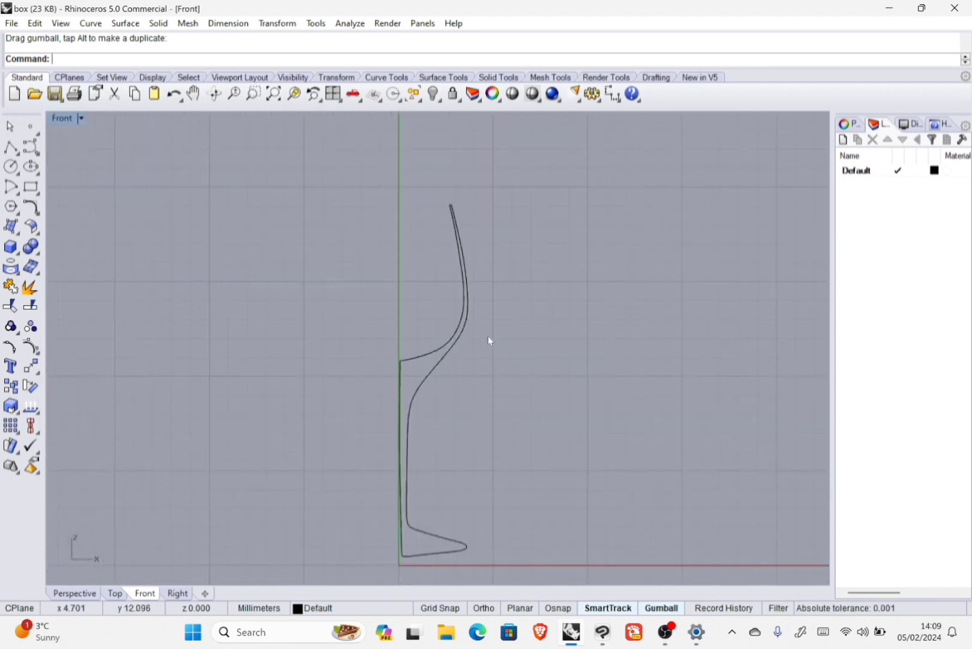
{"action": "left_click", "coordinate": [456, 336]}
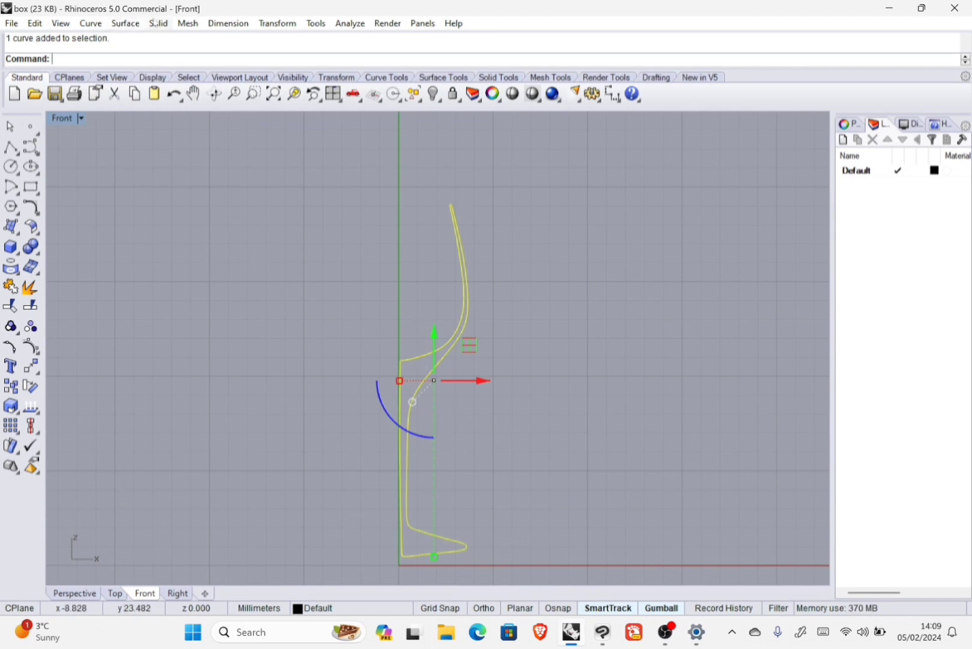
{"action": "left_click", "coordinate": [125, 24]}
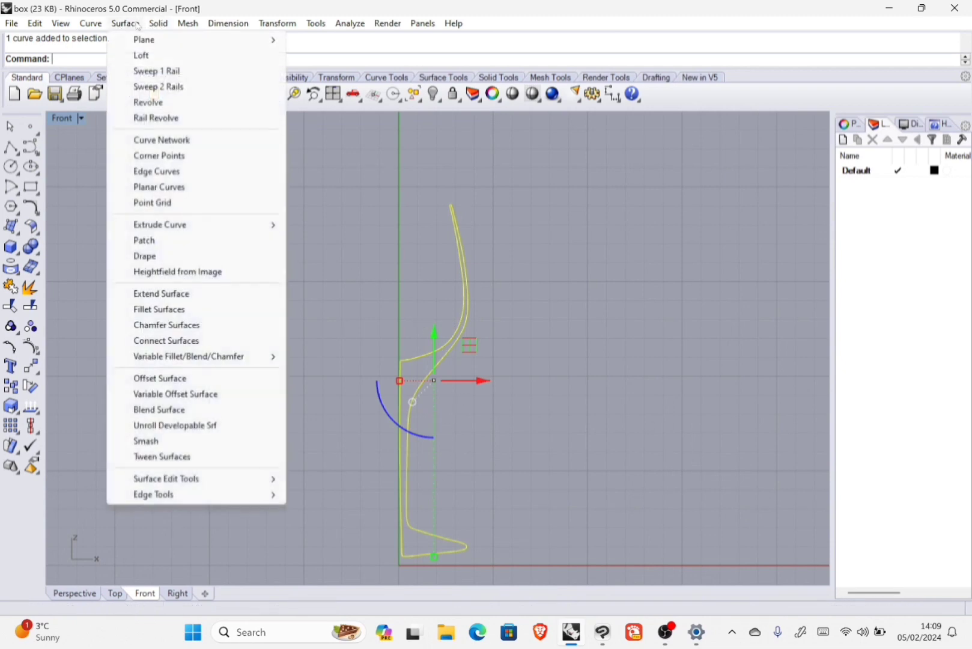
{"action": "left_click", "coordinate": [149, 104]}
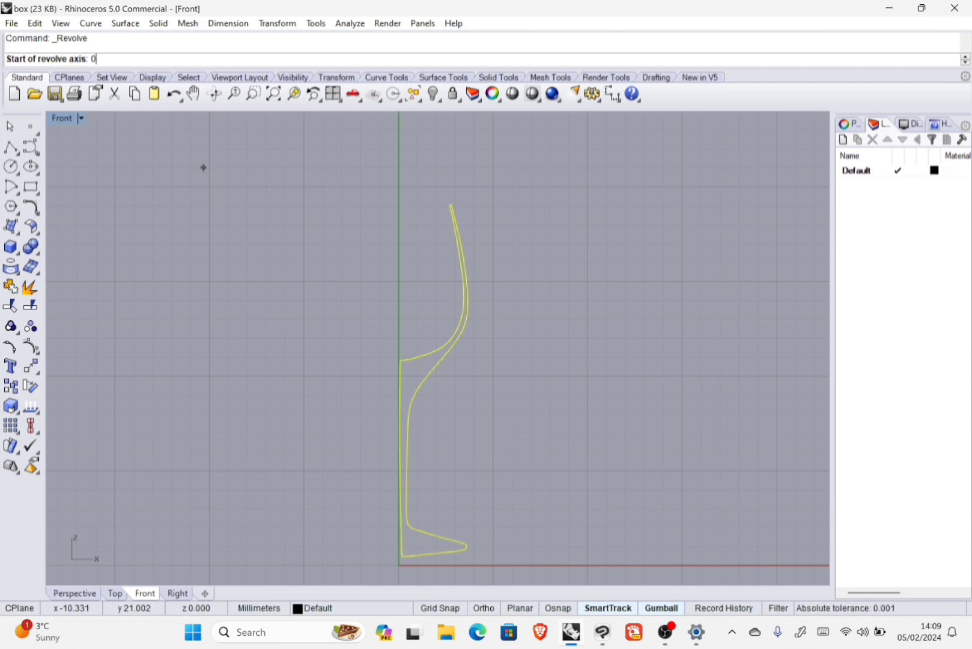
{"action": "key", "text": "Return"}
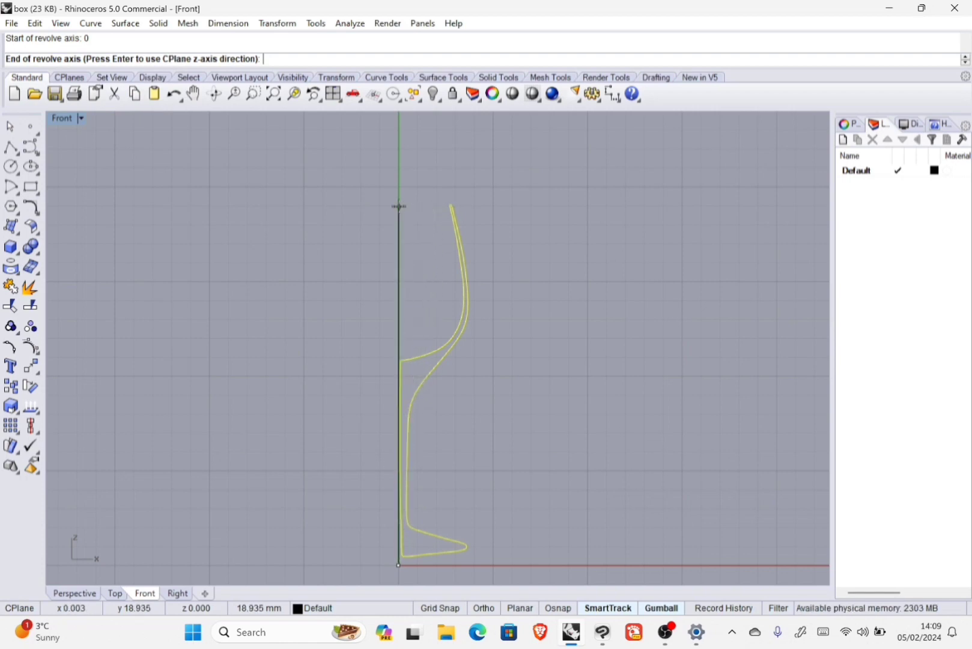
{"action": "key", "text": "F8"}
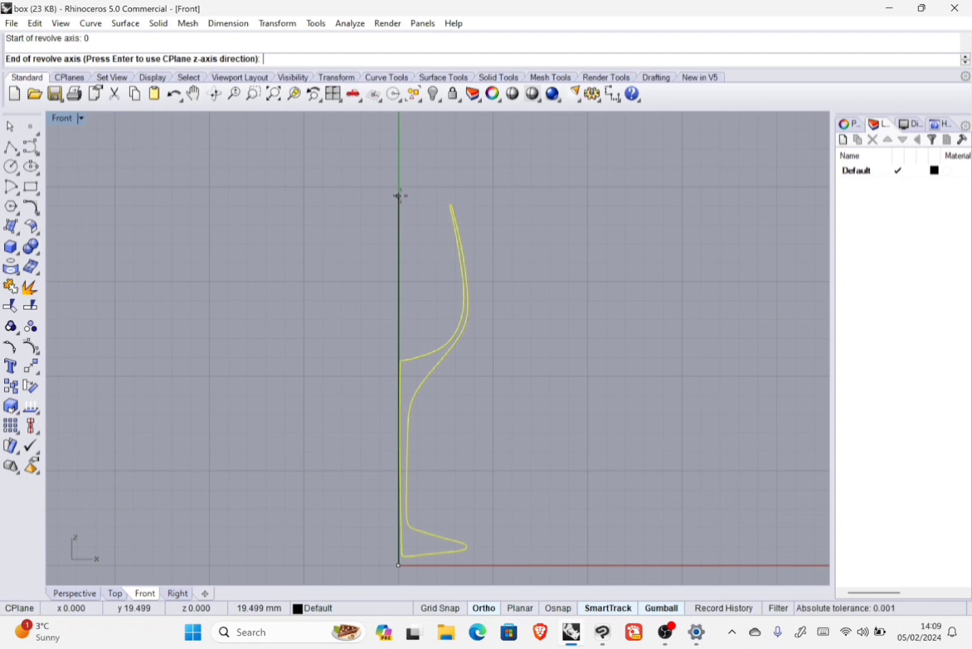
{"action": "left_click", "coordinate": [398, 197]}
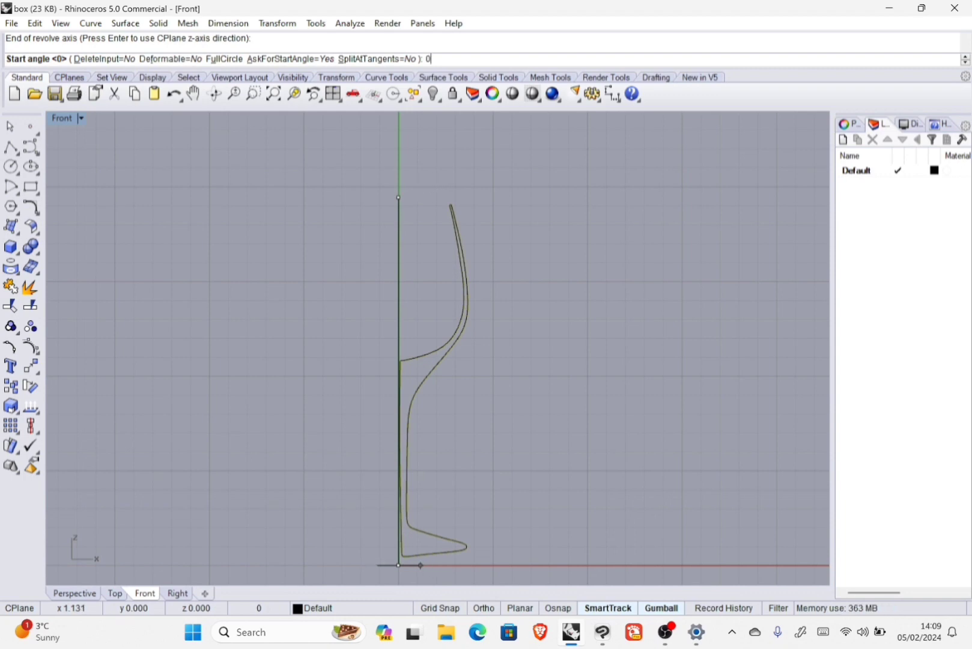
Complete the revolve with a start angle of 0 and a revolution angle of 360 degrees
{"action": "type", "text": "0"}
{"action": "key", "text": "Return"}
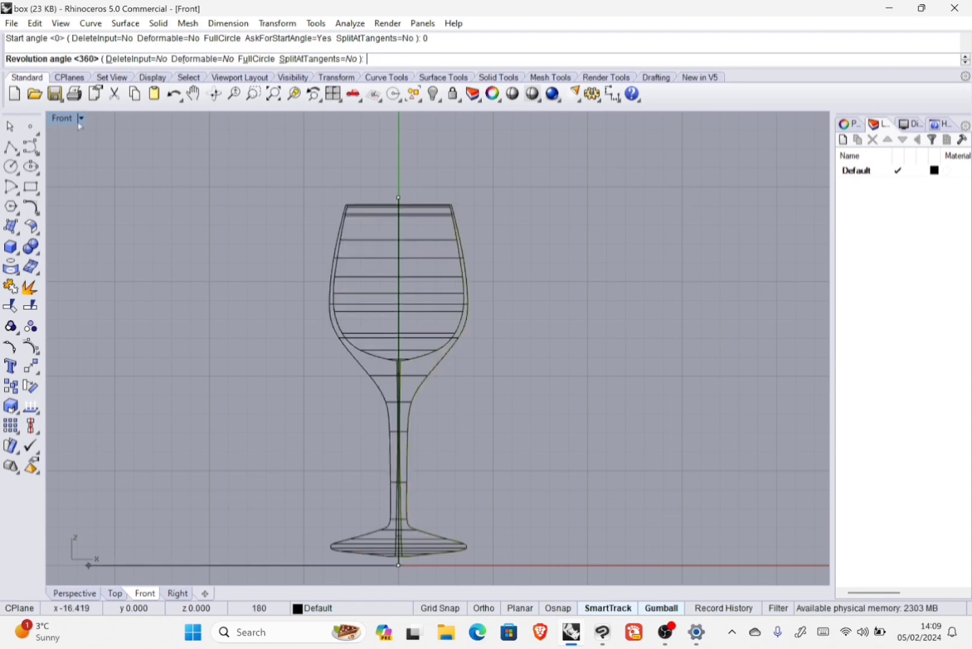
{"action": "key", "text": "ctrl+m"}
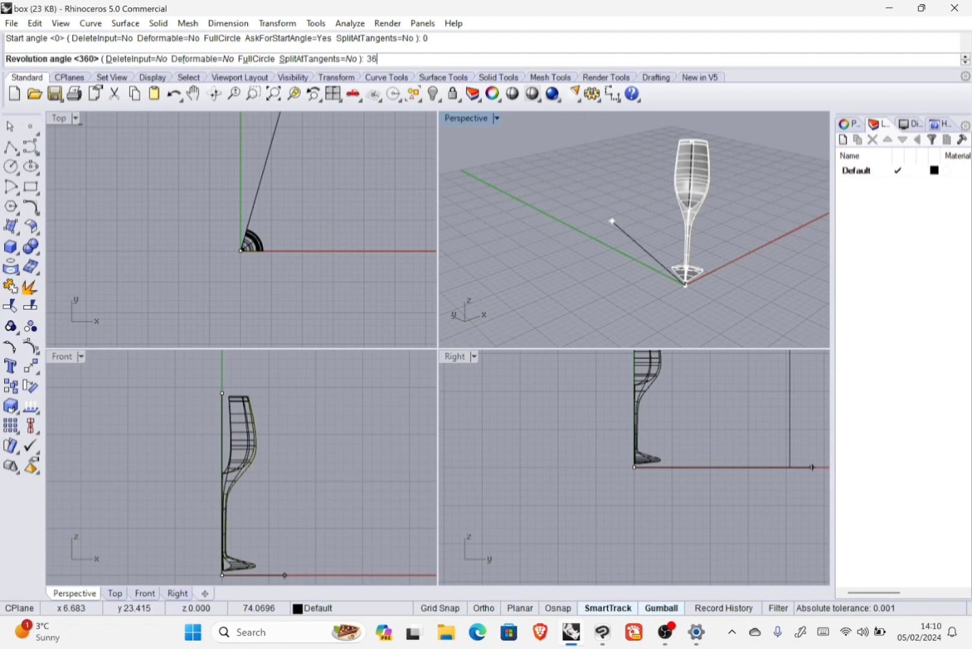
{"action": "key", "text": "Return"}
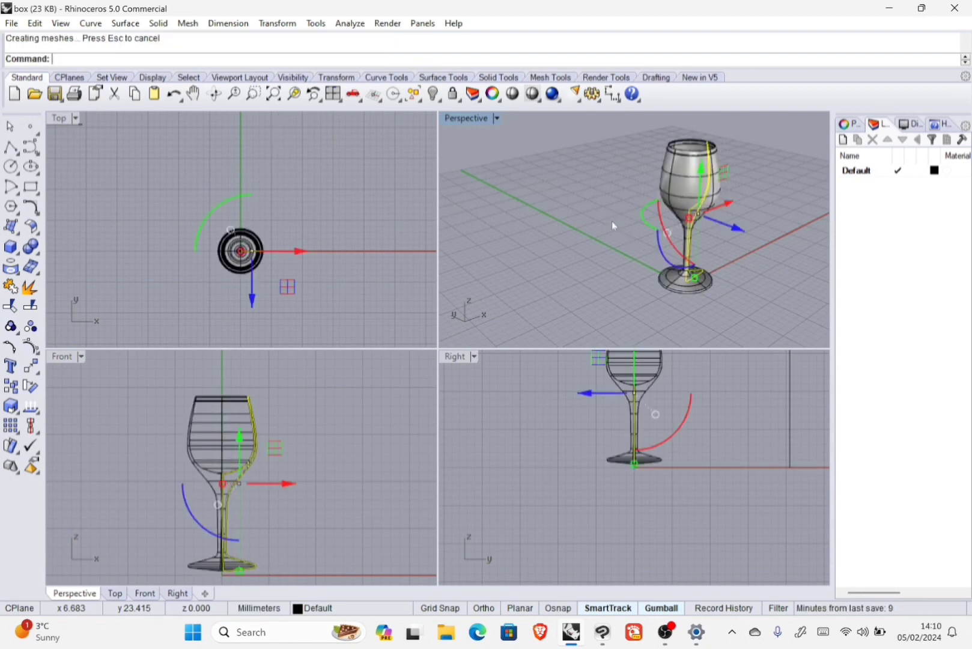
Examine the revolved wine glass in the Perspective view from several angles, including the rim thickness and the inside of the bowl
{"action": "right_click_drag", "start_coordinate": [755, 212], "coordinate": [511, 132]}
{"action": "double_click", "coordinate": [472, 118]}
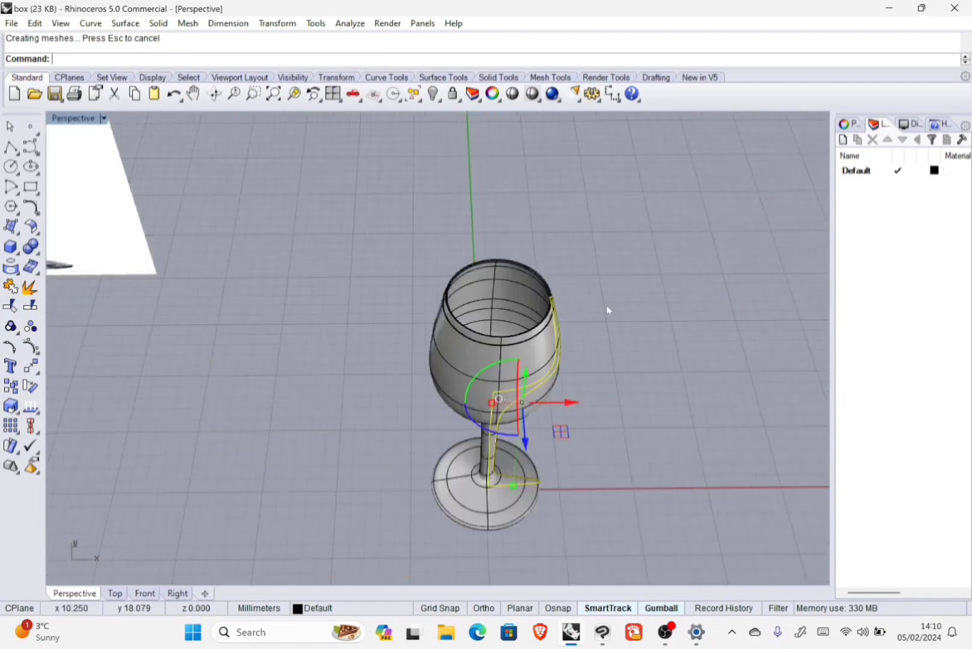
{"action": "right_click_drag", "start_coordinate": [631, 415], "coordinate": [595, 351]}
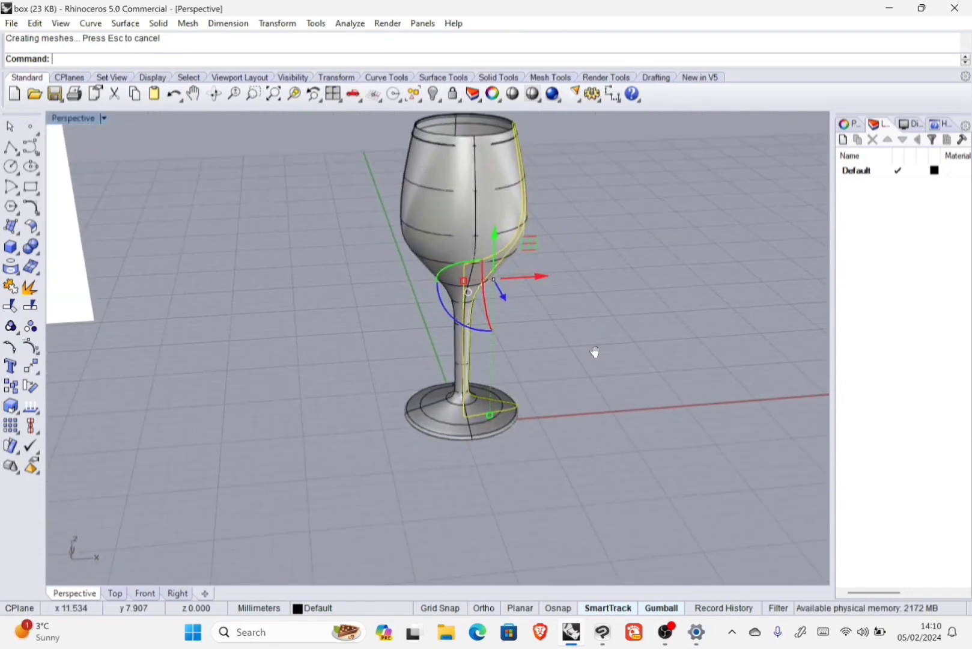
{"action": "right_click_drag", "start_coordinate": [589, 189], "coordinate": [504, 340]}
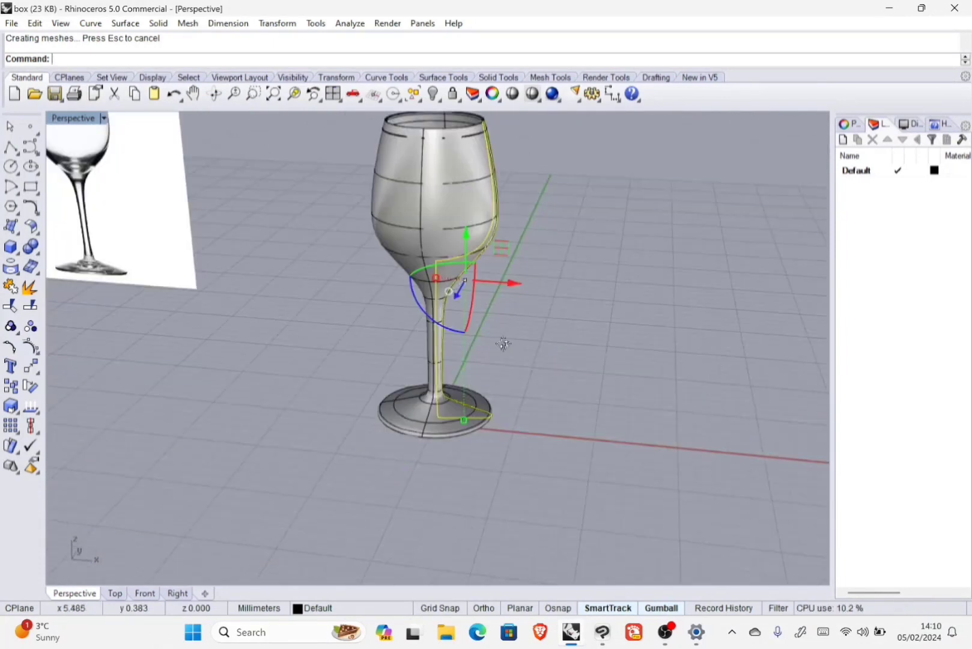
{"action": "left_click", "coordinate": [589, 217]}
{"action": "right_click_drag", "start_coordinate": [590, 217], "coordinate": [451, 217]}
{"action": "scroll", "coordinate": [514, 251], "scroll_direction": "up", "scroll_amount": 3}
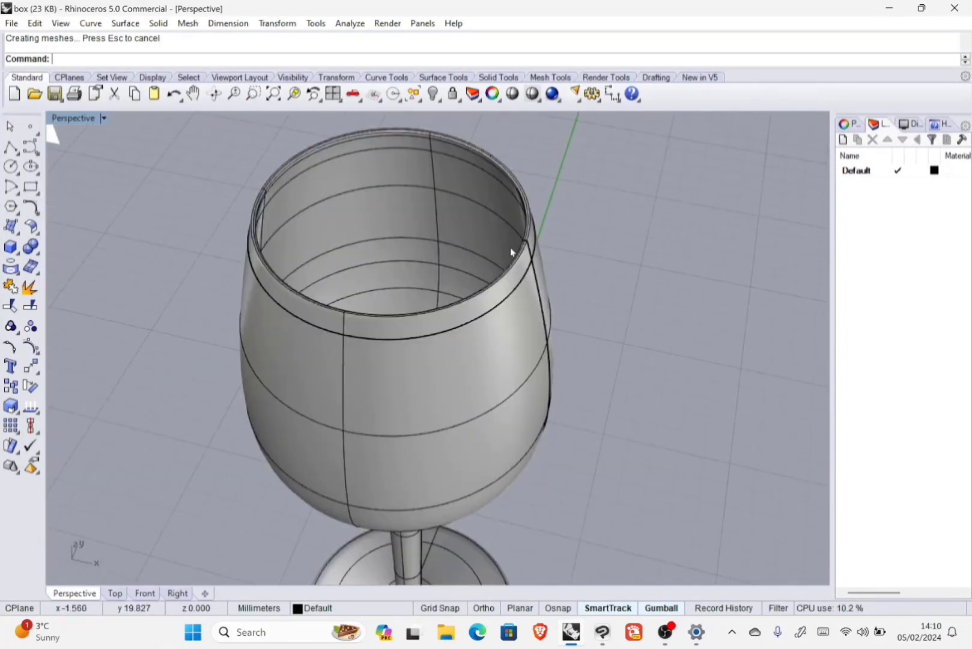
{"action": "scroll", "coordinate": [497, 245], "scroll_direction": "up", "scroll_amount": 2}
{"action": "scroll", "coordinate": [540, 242], "scroll_direction": "up", "scroll_amount": 6}
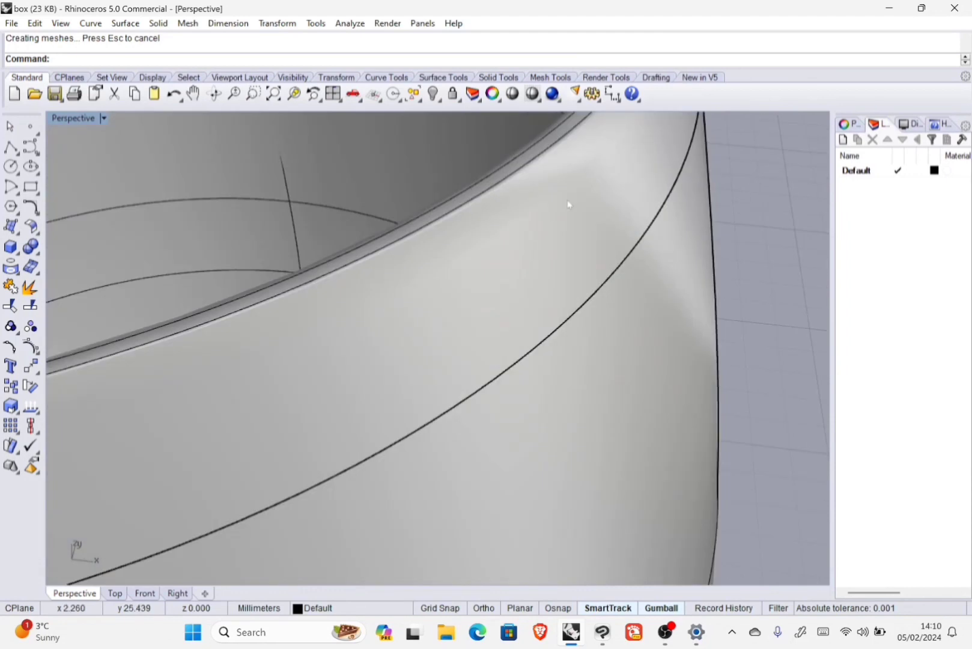
{"action": "scroll", "coordinate": [570, 219], "scroll_direction": "down", "scroll_amount": 4}
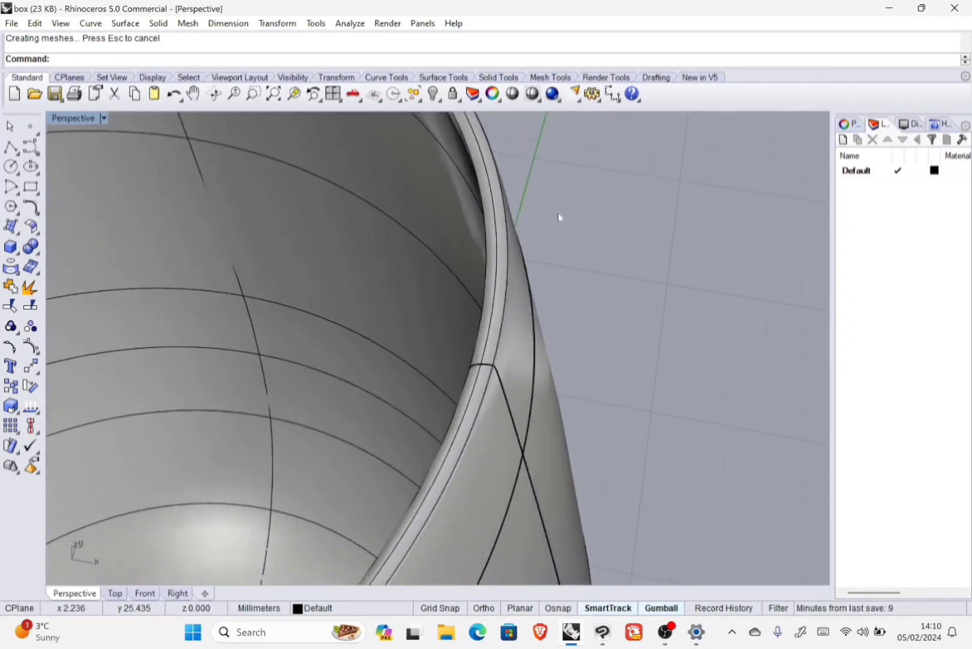
{"action": "scroll", "coordinate": [505, 230], "scroll_direction": "down", "scroll_amount": 3}
{"action": "scroll", "coordinate": [207, 236], "scroll_direction": "up", "scroll_amount": 2}
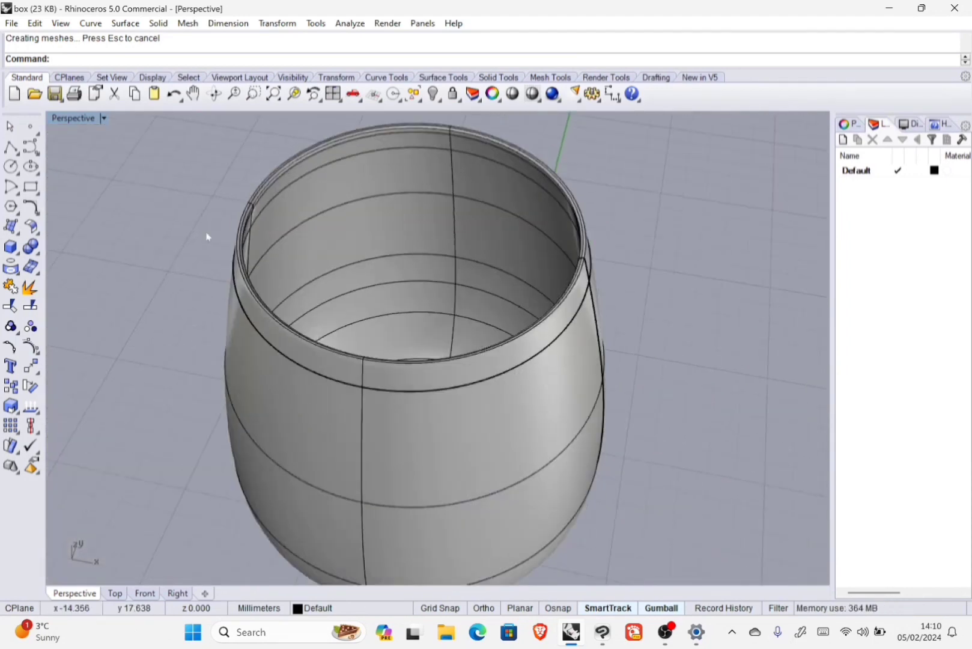
{"action": "right_click_drag", "start_coordinate": [252, 278], "coordinate": [355, 237]}
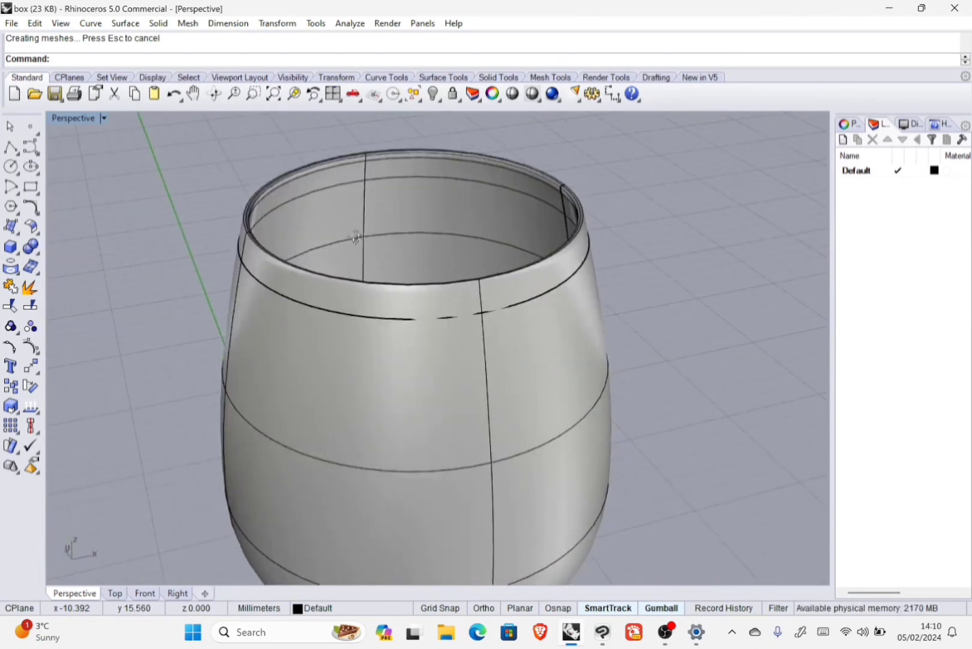
Delete the wine glass reference picture from the model
{"action": "scroll", "coordinate": [564, 239], "scroll_direction": "down", "scroll_amount": 6}
{"action": "right_click_drag", "start_coordinate": [670, 323], "coordinate": [497, 234]}
{"action": "scroll", "coordinate": [580, 305], "scroll_direction": "down", "scroll_amount": 4}
{"action": "left_click", "coordinate": [507, 233]}
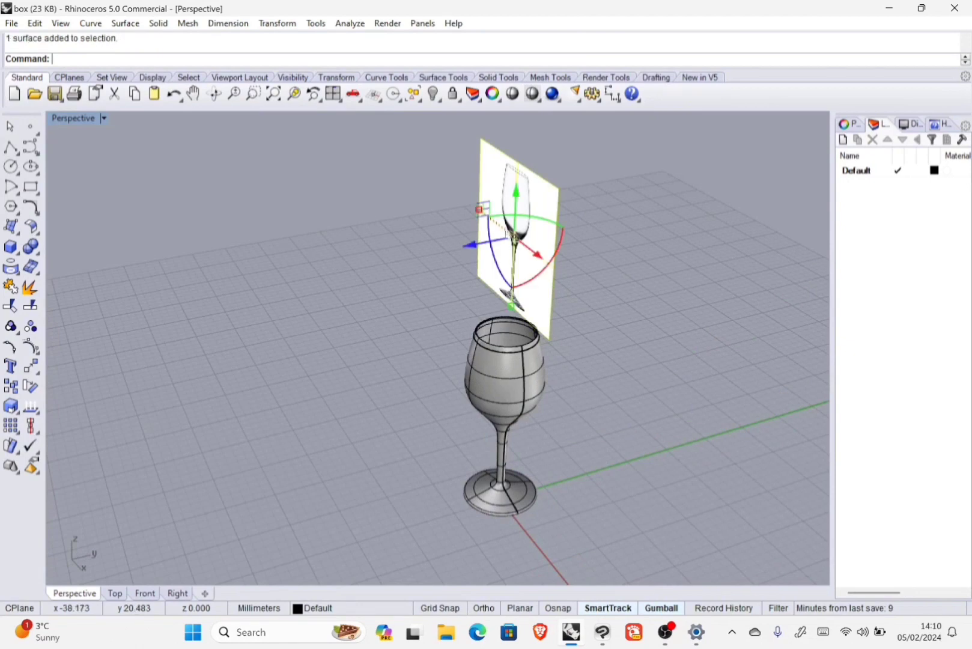
{"action": "key", "text": "Delete"}
Delete the revolved wine glass surface and the profile curve it was made from
{"action": "scroll", "coordinate": [461, 382], "scroll_direction": "down", "scroll_amount": 6}
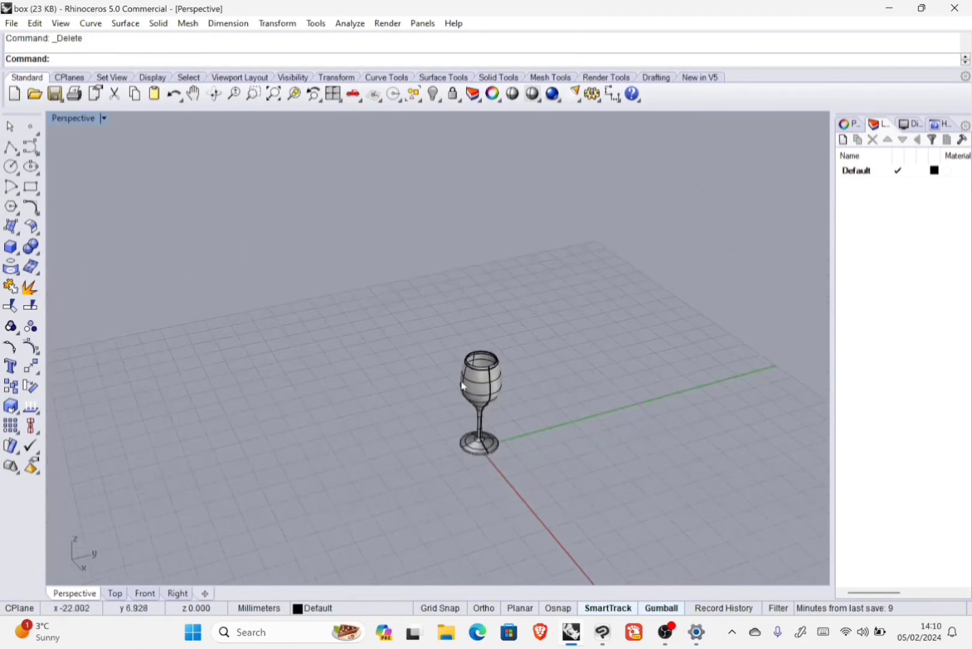
{"action": "right_click_drag", "start_coordinate": [508, 440], "coordinate": [619, 397]}
{"action": "left_click", "coordinate": [510, 344]}
{"action": "key", "text": "Delete"}
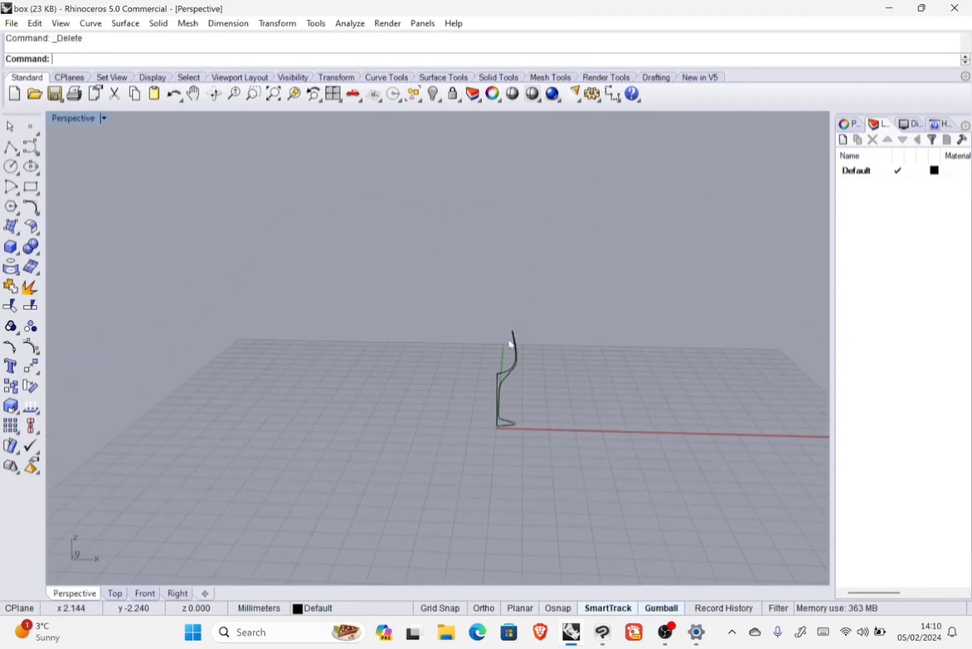
{"action": "left_click_drag", "start_coordinate": [618, 335], "coordinate": [331, 494]}
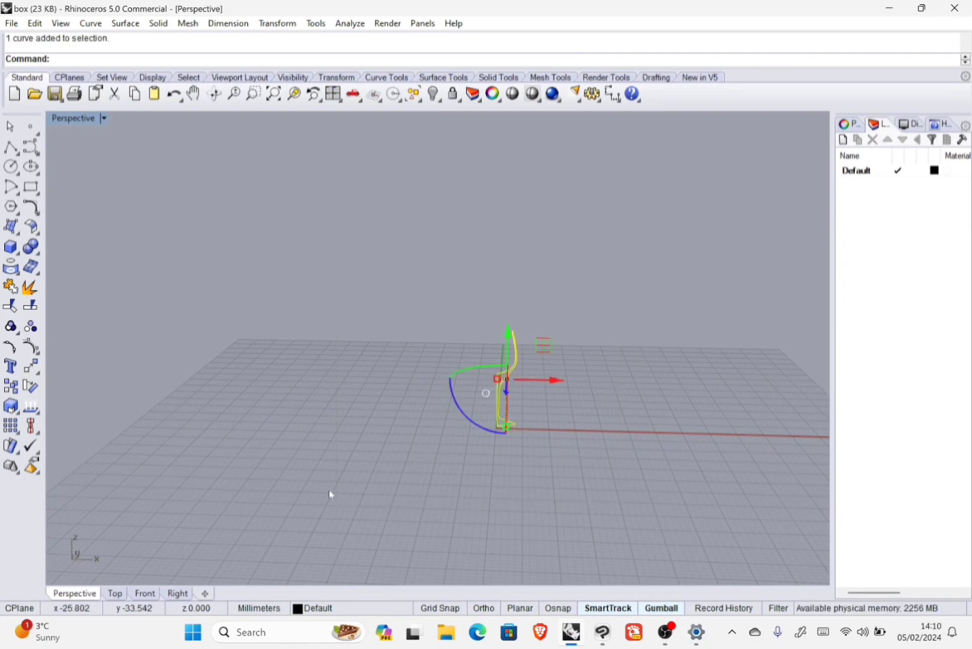
{"action": "key", "text": "Delete"}
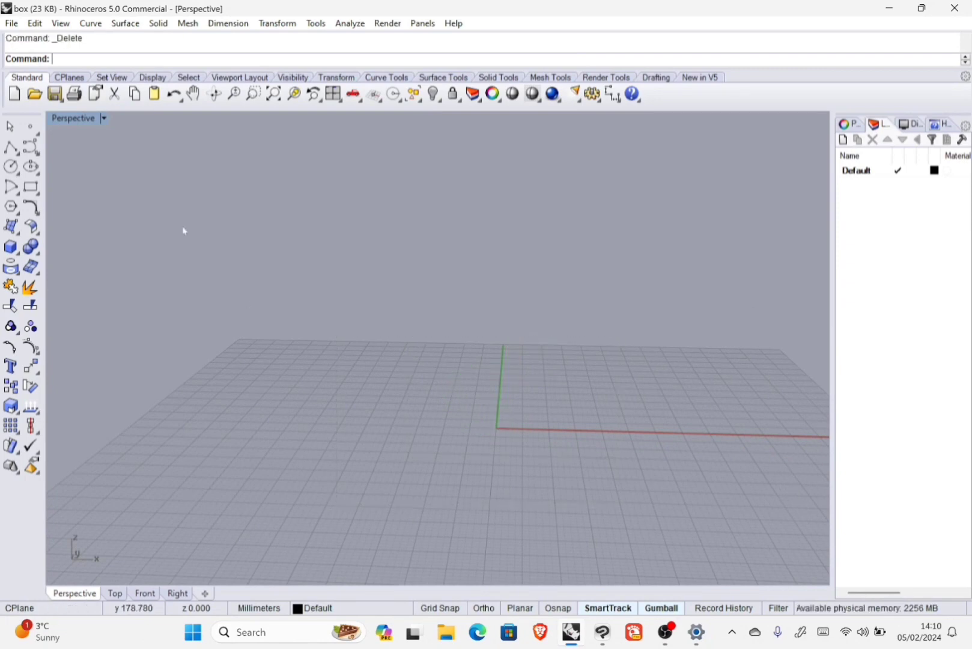
Start a new degree 3 control point curve in the Front view, shaping the bowl's outer wall from the rim down to the stem
{"action": "double_click", "coordinate": [84, 122]}
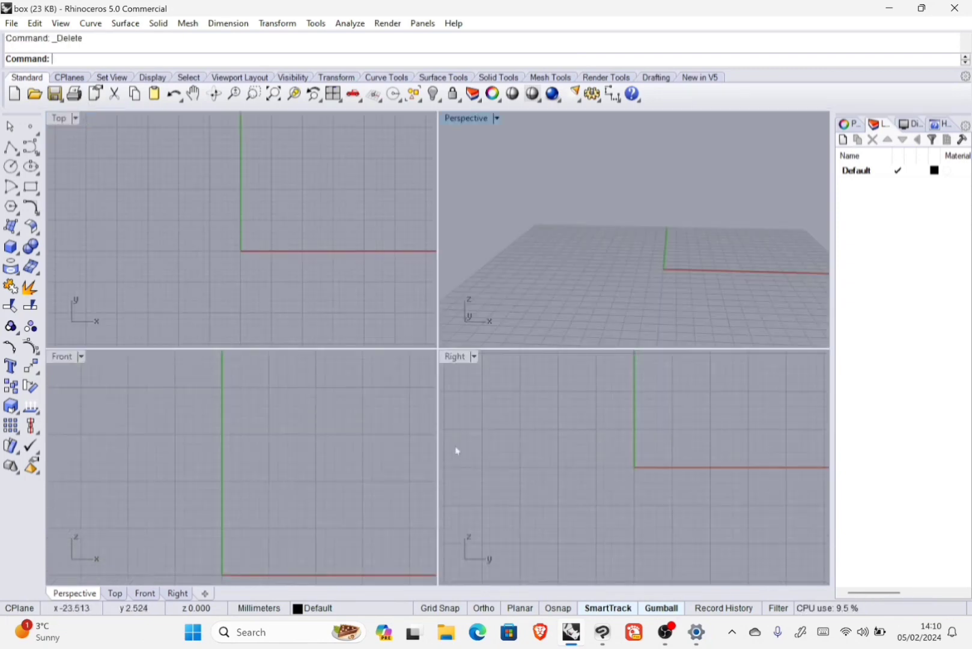
{"action": "double_click", "coordinate": [58, 357]}
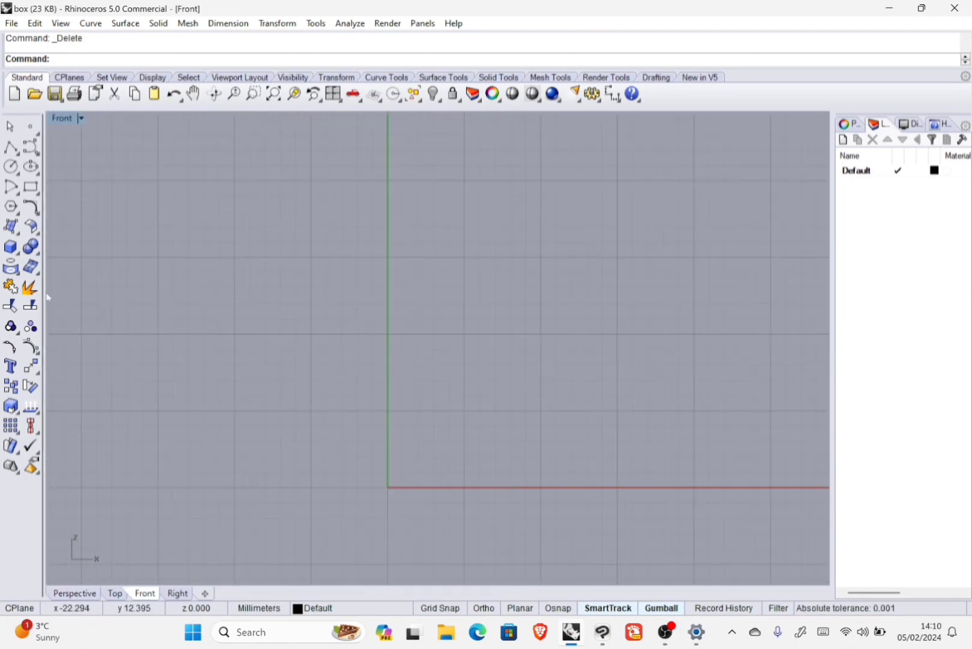
{"action": "left_click", "coordinate": [30, 147]}
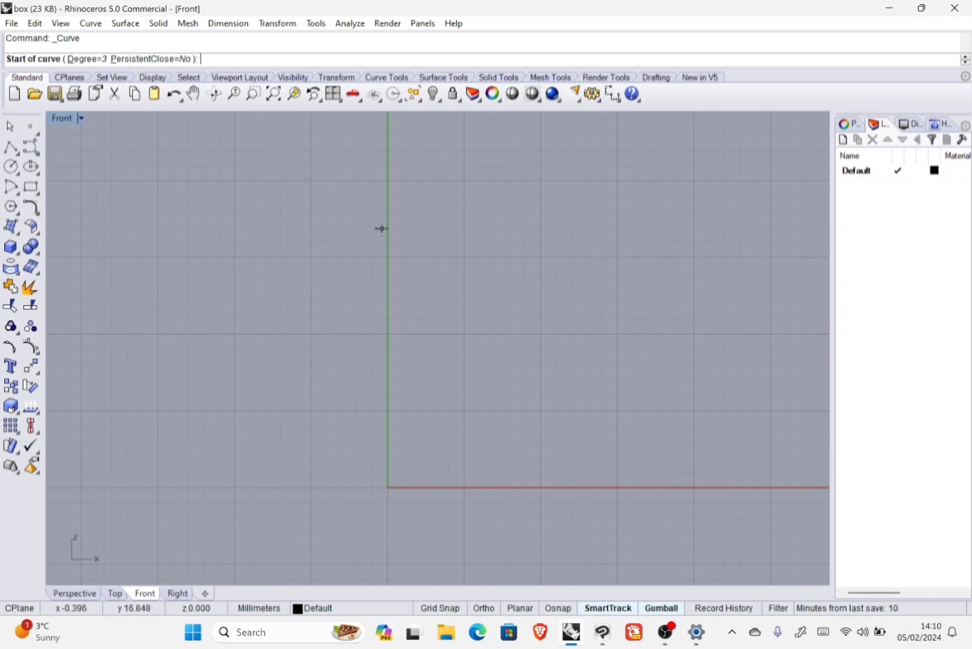
{"action": "left_click", "coordinate": [436, 181]}
{"action": "left_click", "coordinate": [457, 300]}
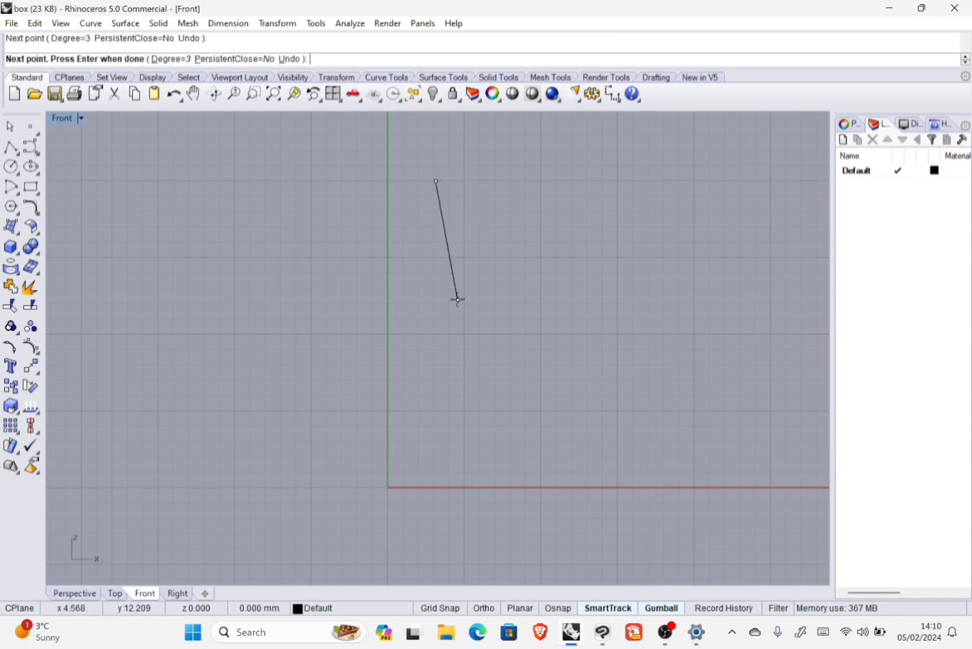
{"action": "left_click", "coordinate": [453, 343]}
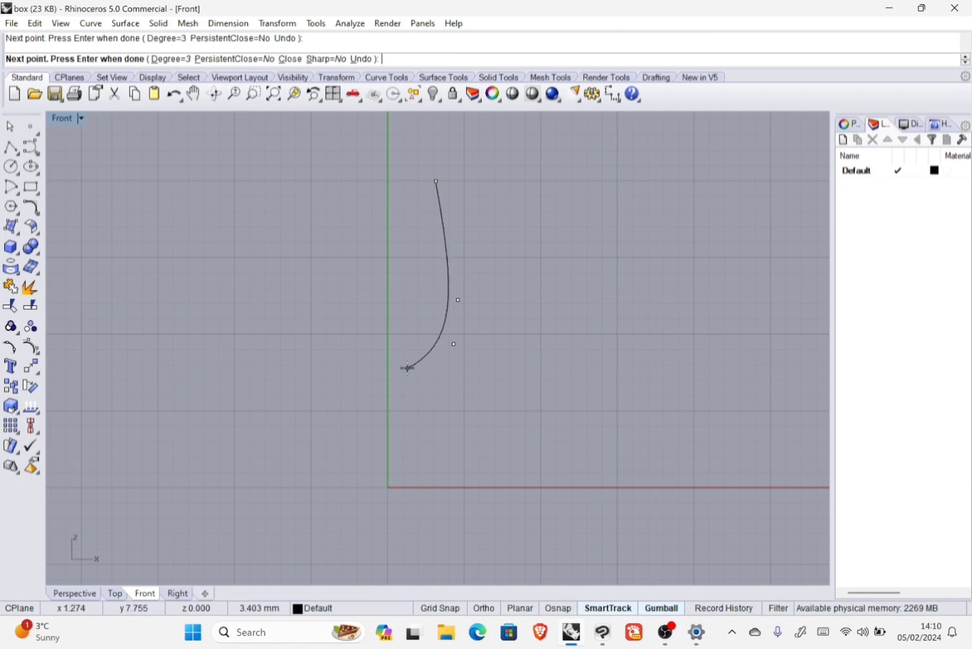
{"action": "left_click", "coordinate": [408, 367]}
{"action": "left_click", "coordinate": [393, 370]}
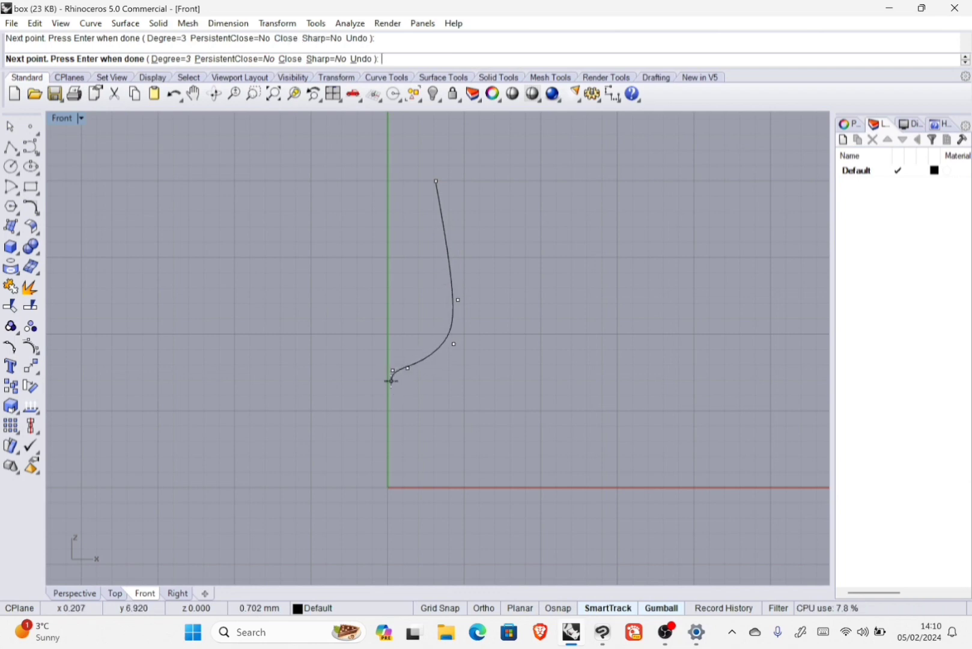
Continue the curve down the stem and around a thin foot to the central axis, and up that axis to the bowl's inner base
{"action": "left_click", "coordinate": [393, 411]}
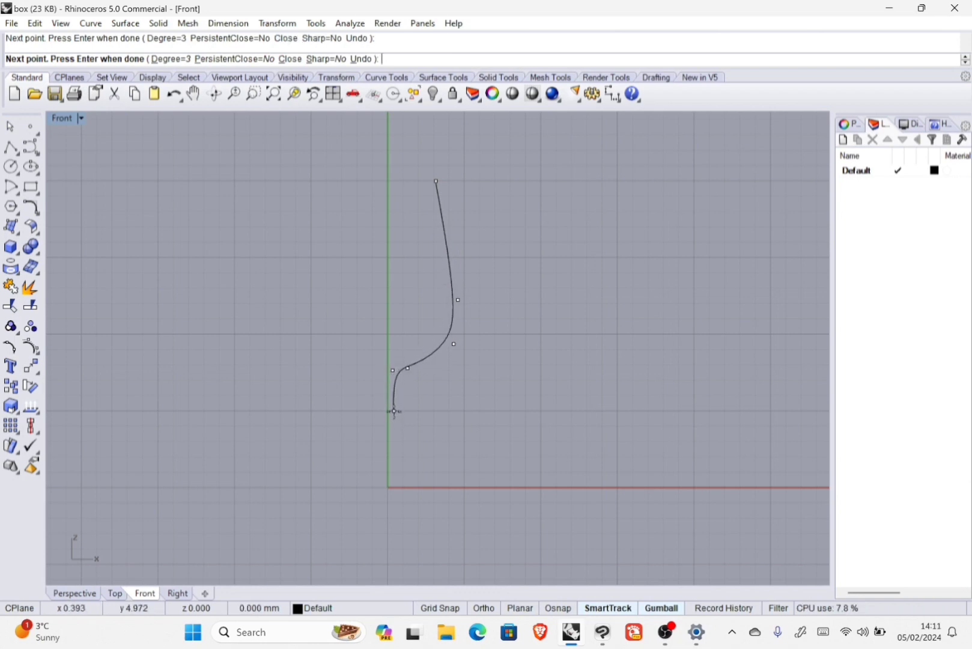
{"action": "left_click", "coordinate": [394, 465]}
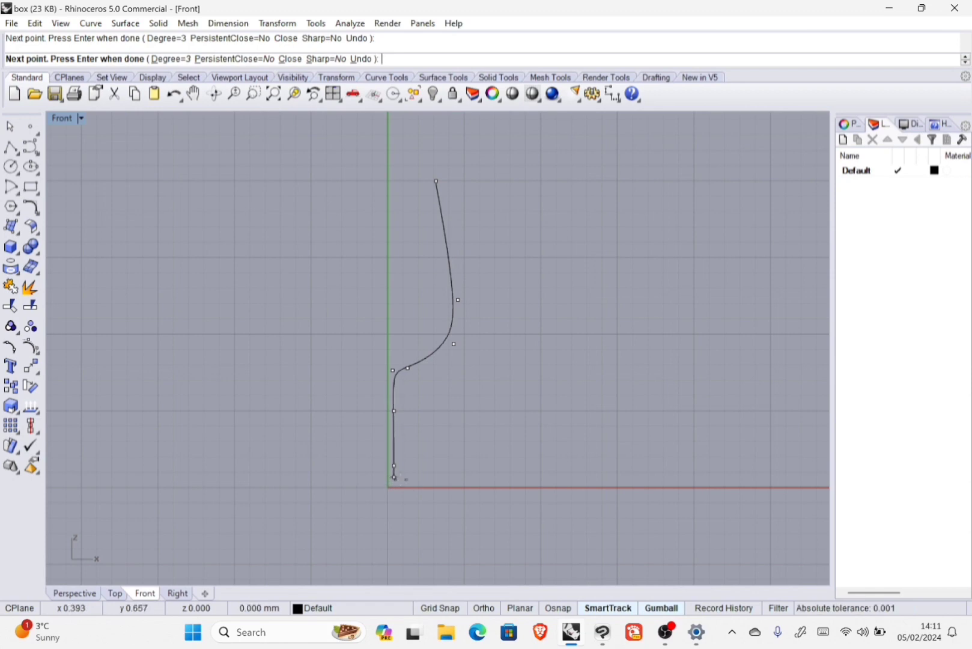
{"action": "left_click", "coordinate": [394, 477]}
{"action": "left_click", "coordinate": [414, 482]}
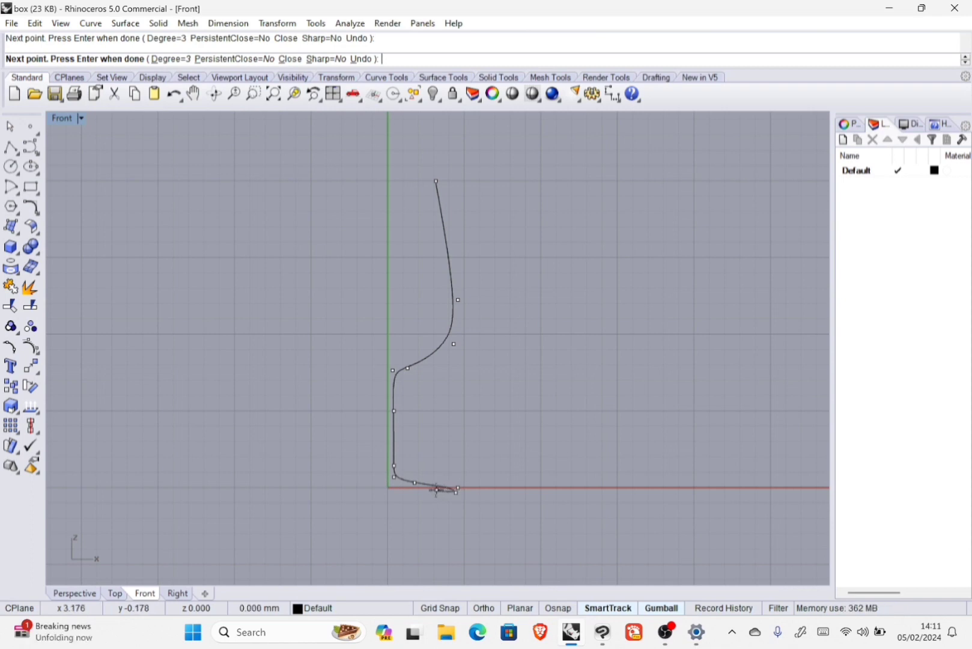
{"action": "left_click", "coordinate": [437, 490]}
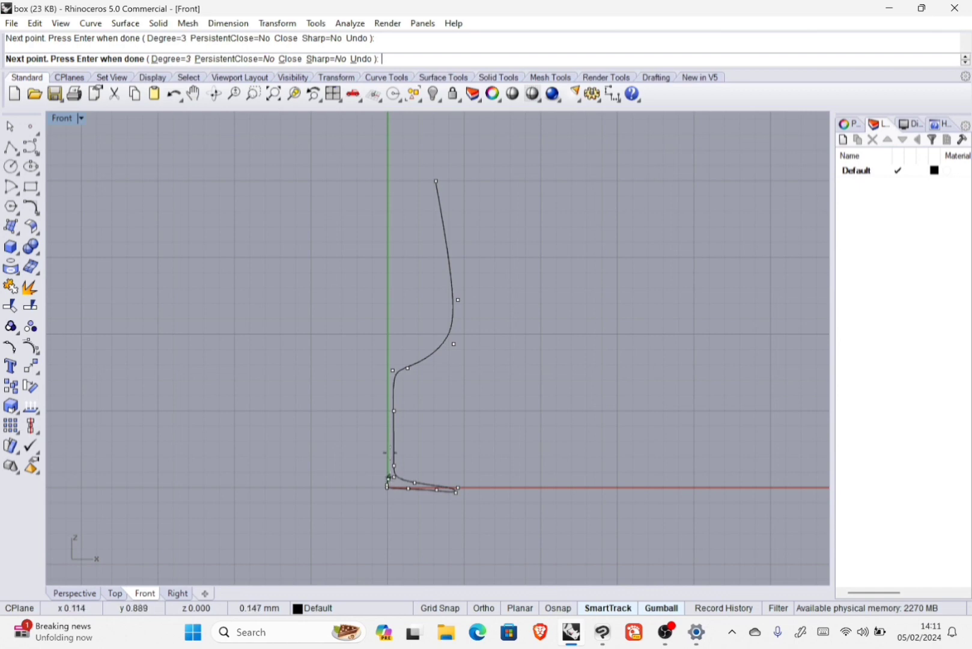
{"action": "left_click", "coordinate": [388, 319]}
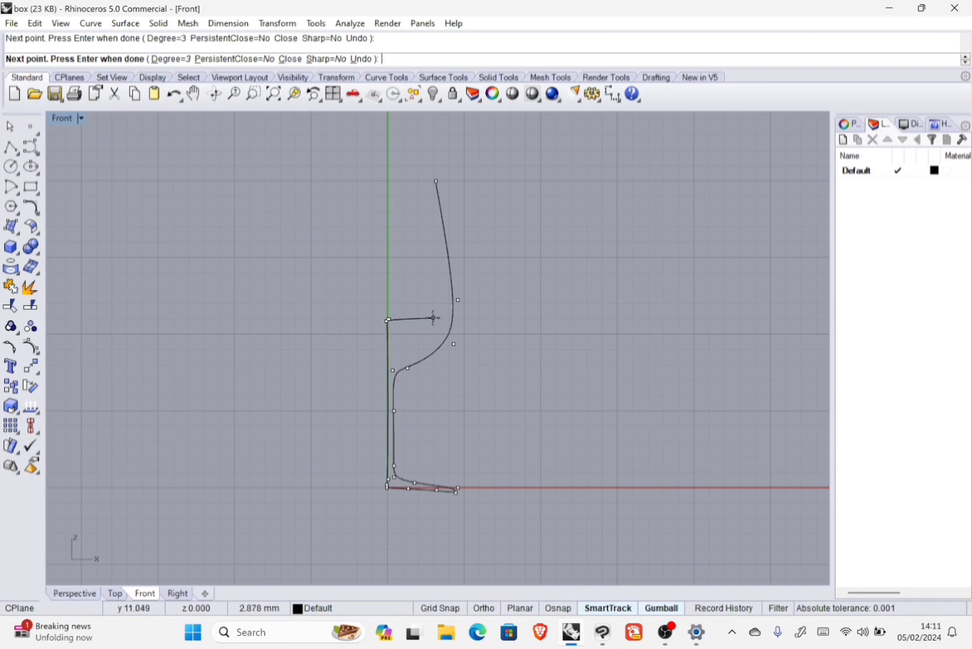
Continue the curve along the bowl's inner base and up its inner wall, bringing it back to its start at the rim
{"action": "left_click", "coordinate": [441, 316]}
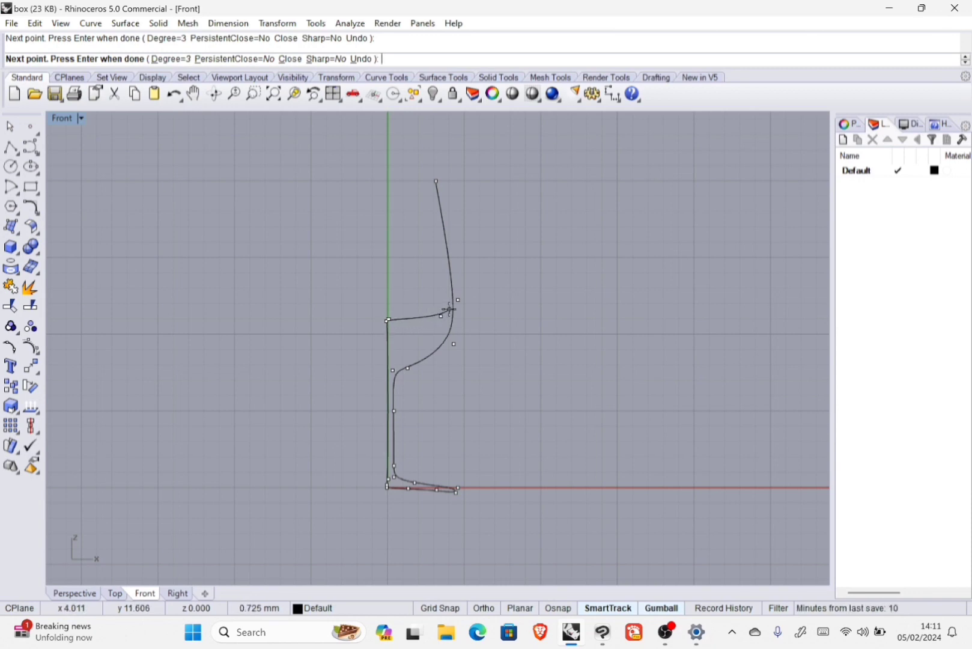
{"action": "left_click", "coordinate": [449, 309]}
{"action": "left_click", "coordinate": [446, 262]}
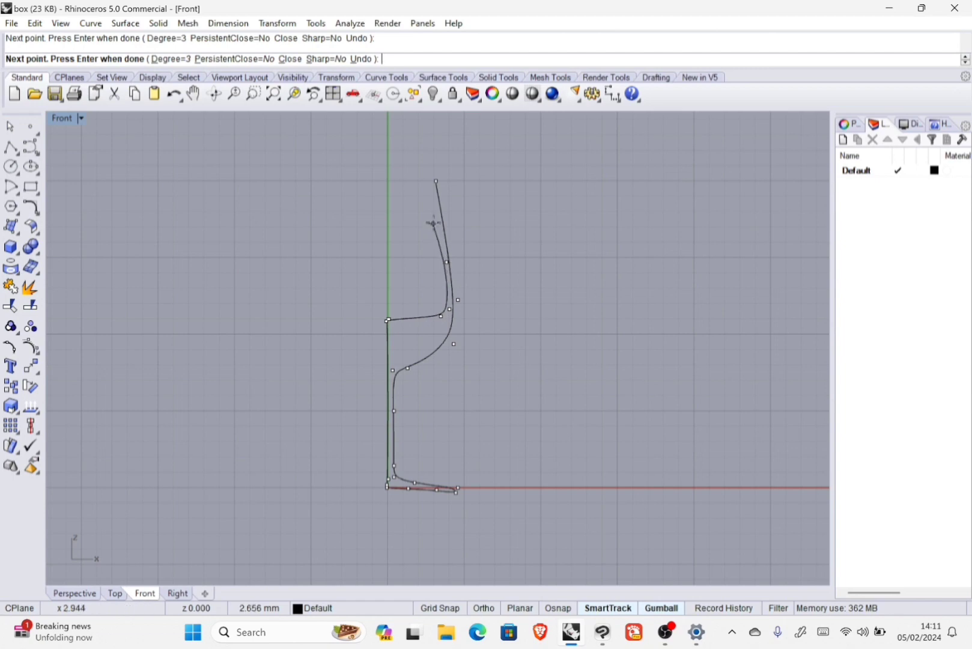
{"action": "scroll", "coordinate": [438, 213], "scroll_direction": "up", "scroll_amount": 8}
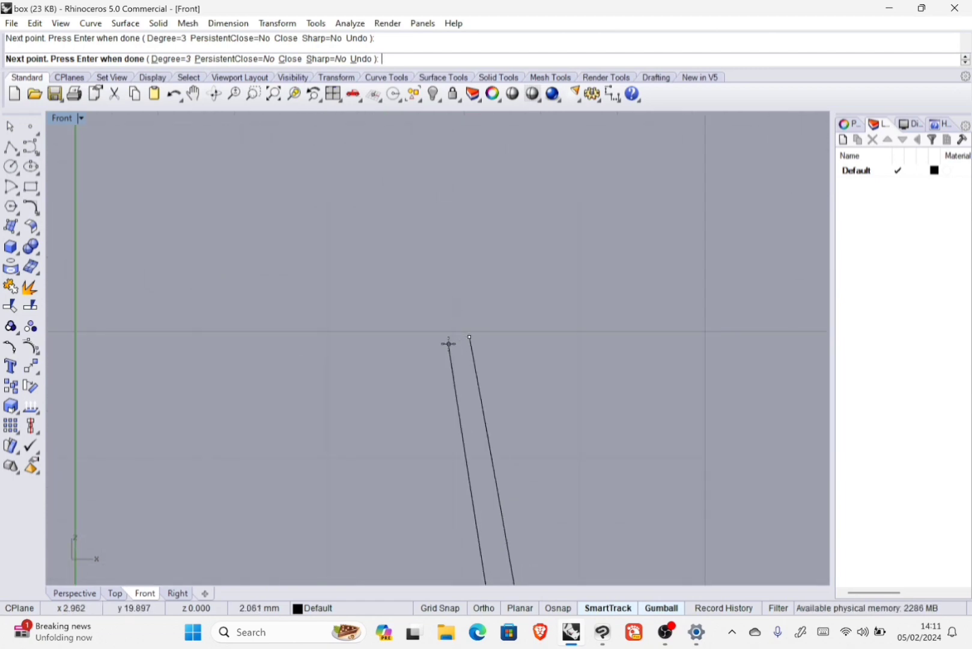
{"action": "scroll", "coordinate": [455, 324], "scroll_direction": "up", "scroll_amount": 5}
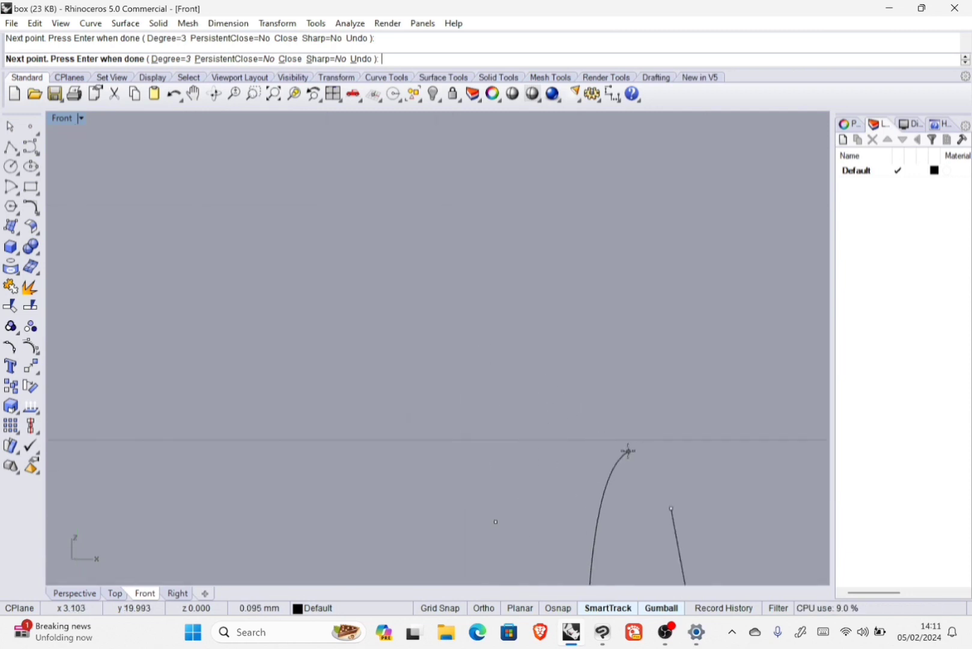
{"action": "left_click", "coordinate": [628, 451]}
{"action": "key", "text": "Return"}
{"action": "scroll", "coordinate": [535, 372], "scroll_direction": "down", "scroll_amount": 8}
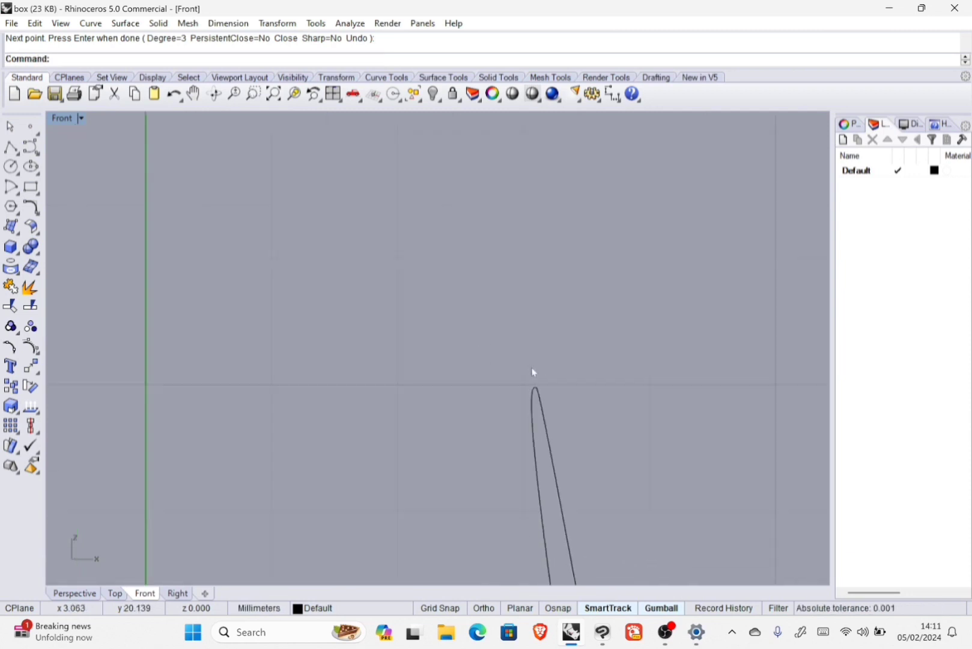
Start a Revolve of the glass profile, with its axis running from the origin (0) straight up along the vertical axis using Ortho
{"action": "scroll", "coordinate": [548, 425], "scroll_direction": "up", "scroll_amount": 8}
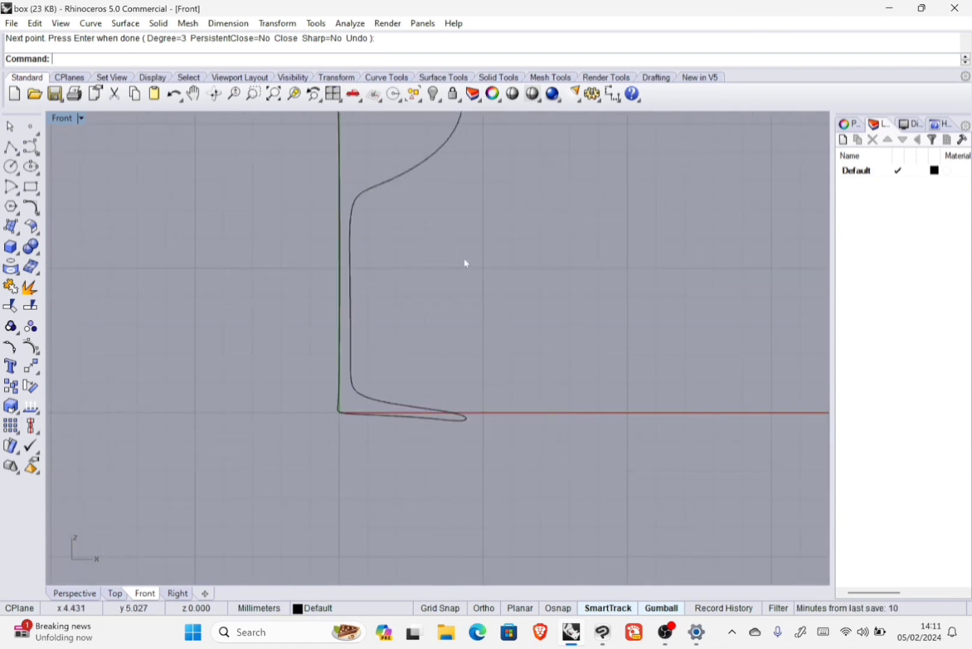
{"action": "right_click_drag", "start_coordinate": [438, 217], "coordinate": [493, 353]}
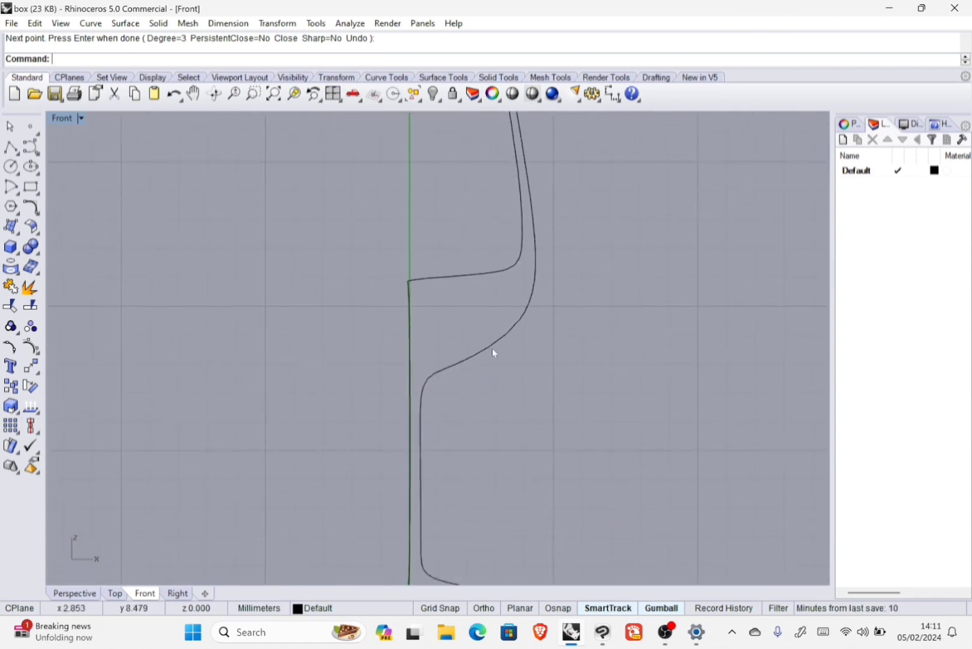
{"action": "scroll", "coordinate": [492, 350], "scroll_direction": "down", "scroll_amount": 3}
{"action": "left_click", "coordinate": [492, 314]}
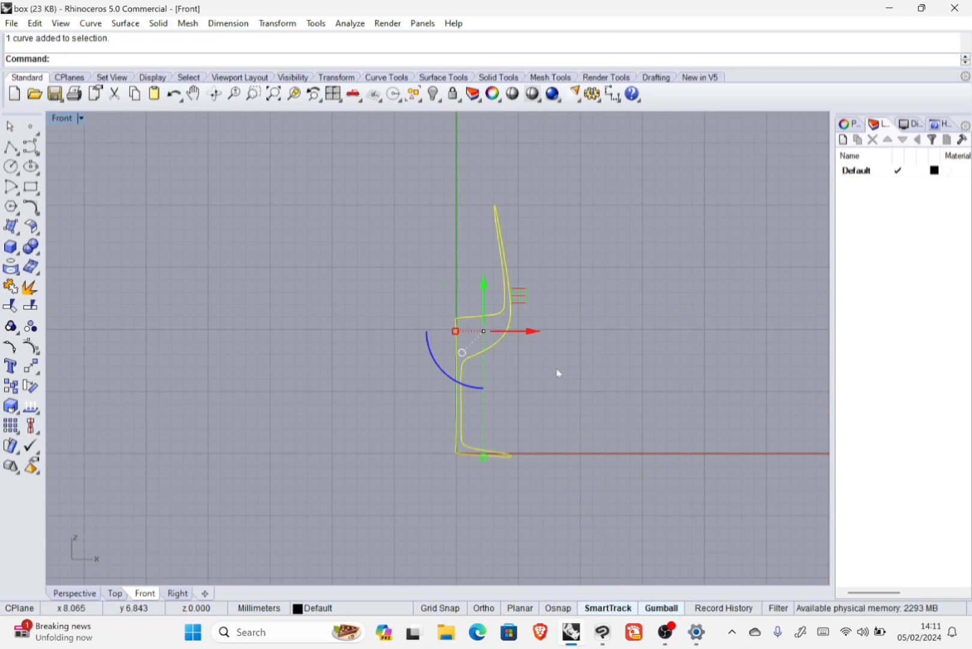
{"action": "type", "text": "Revolve"}
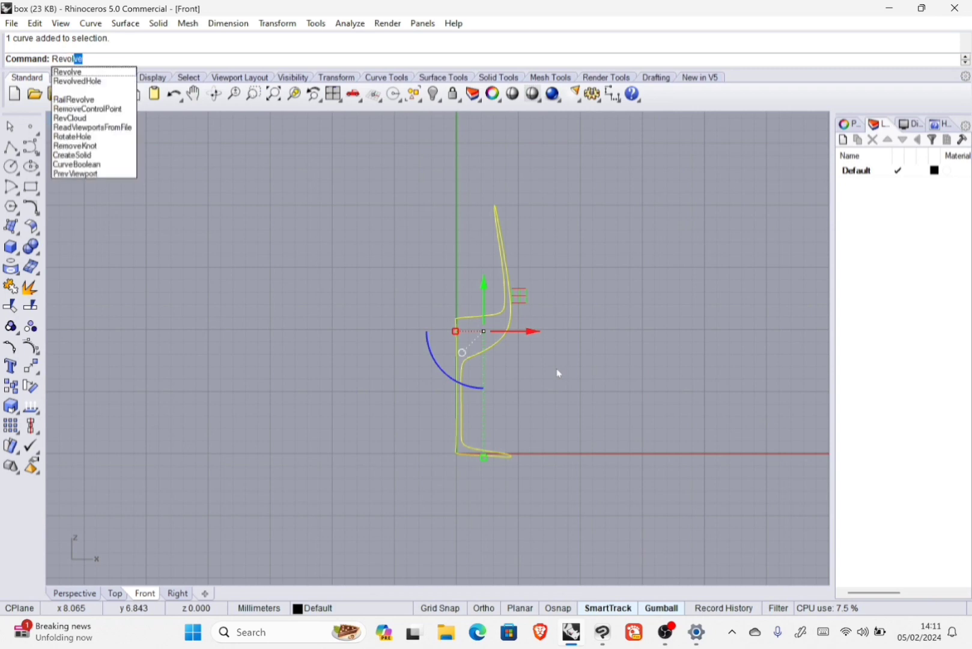
{"action": "key", "text": "Return"}
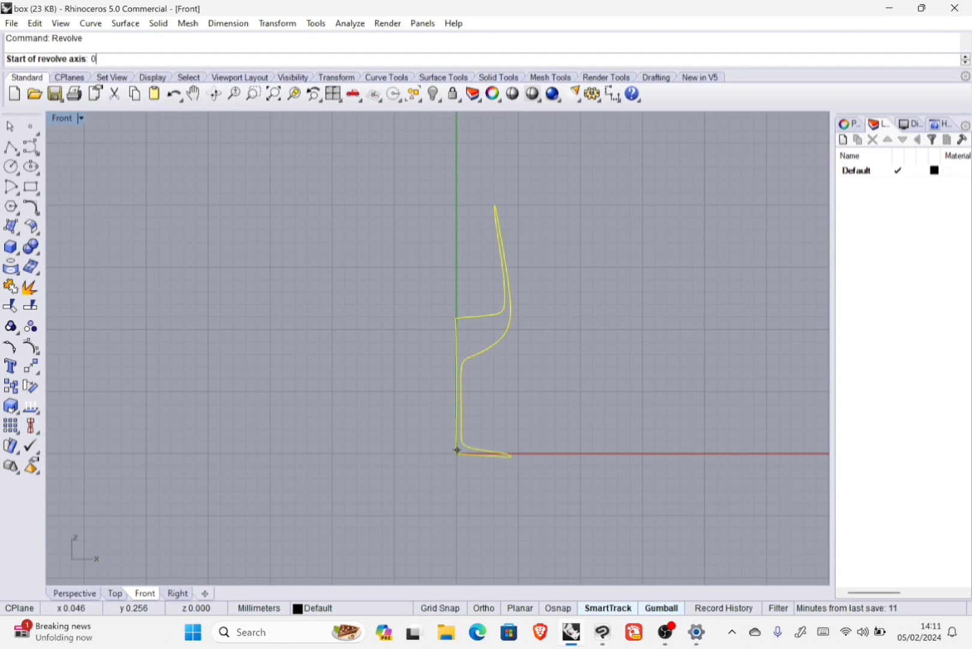
{"action": "type", "text": "0"}
{"action": "key", "text": "Return"}
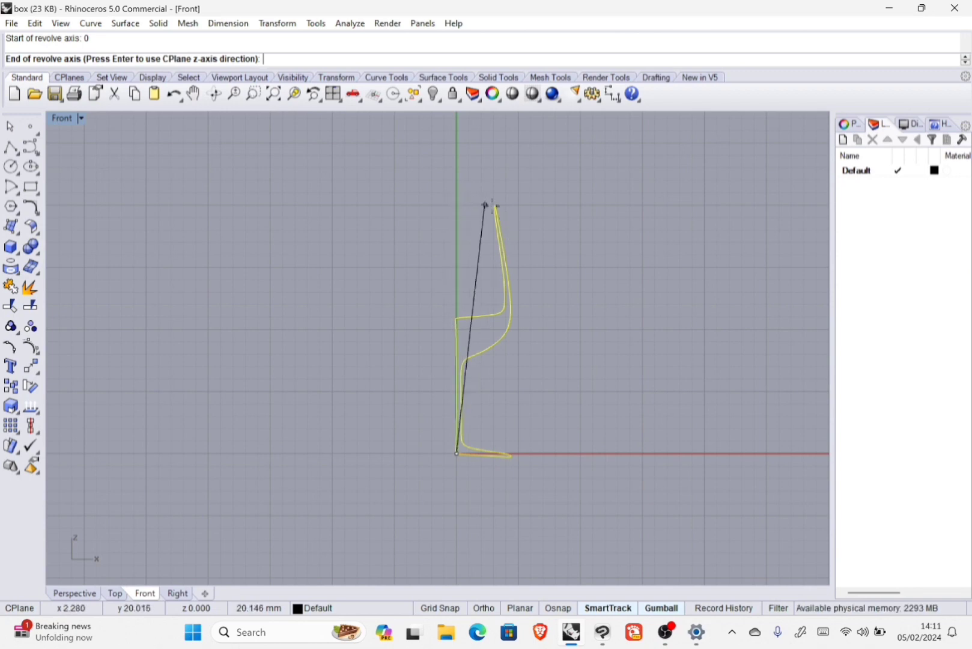
{"action": "key", "text": "F8"}
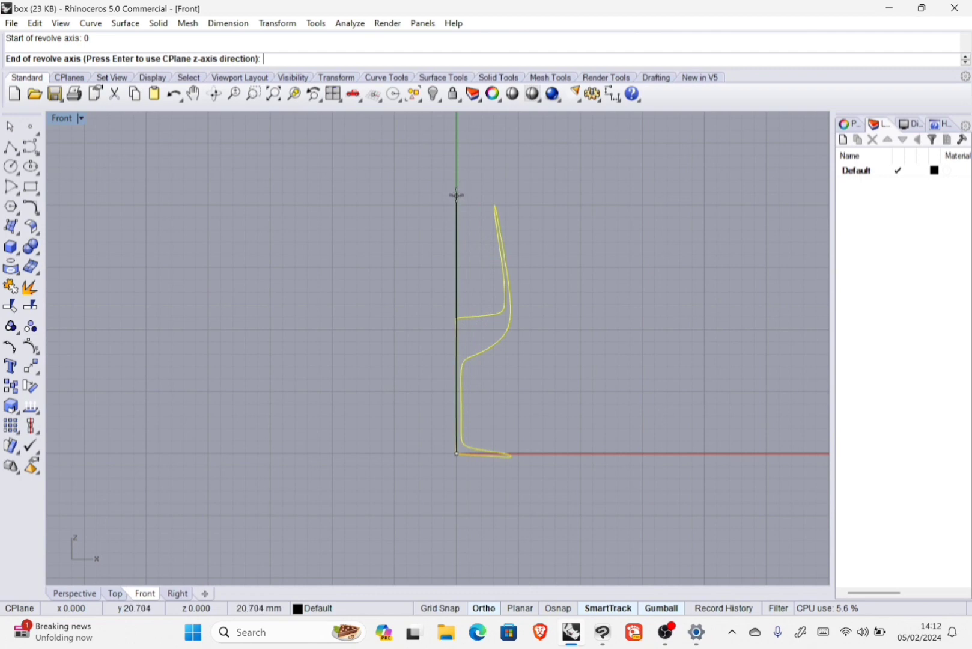
{"action": "key", "text": "F8"}
{"action": "key", "text": "F8"}
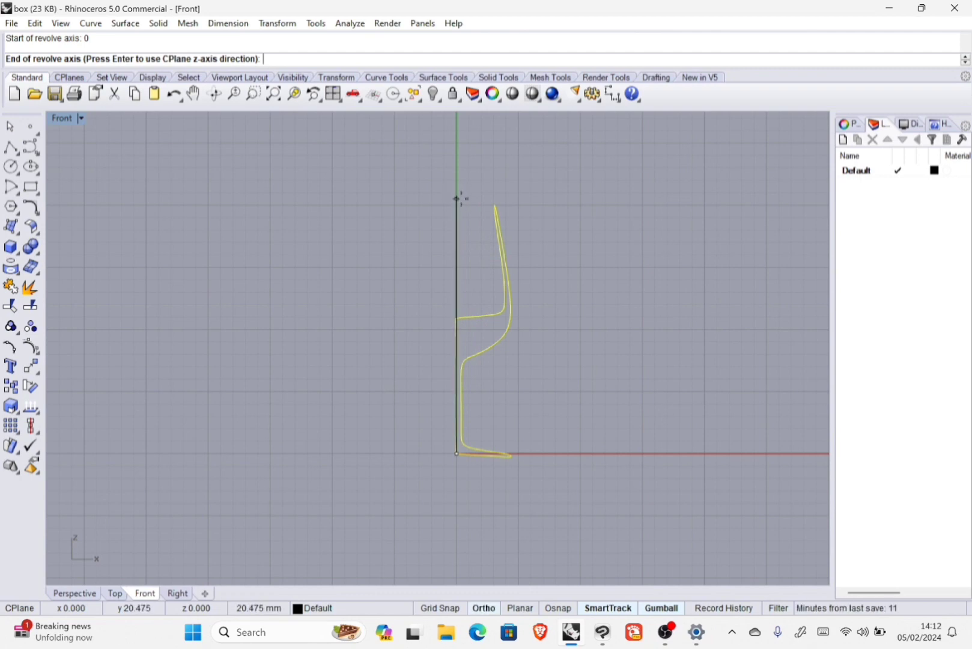
{"action": "key", "text": "F8"}
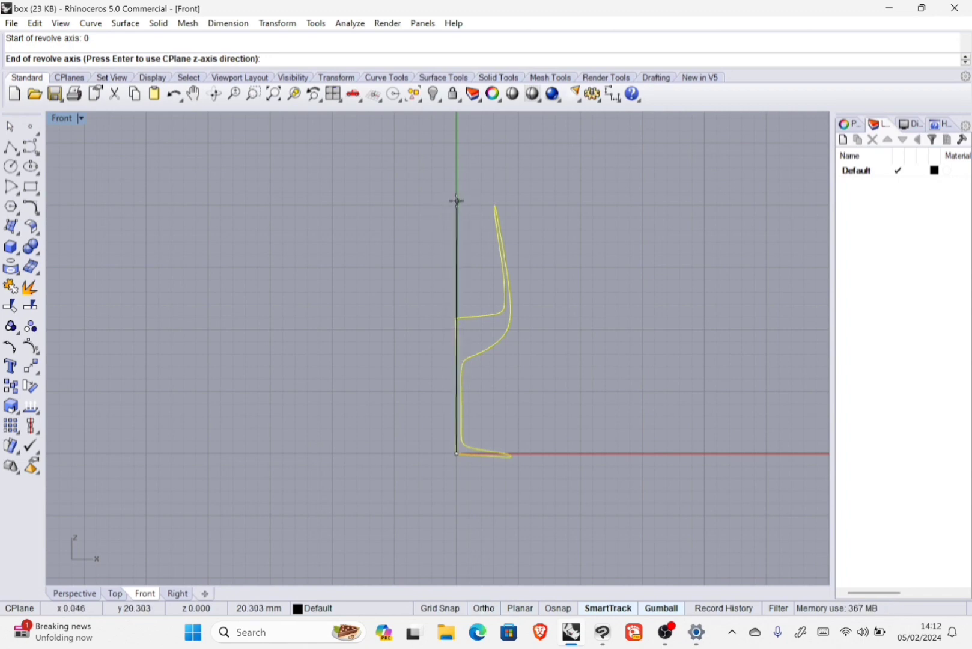
{"action": "key", "text": "F8"}
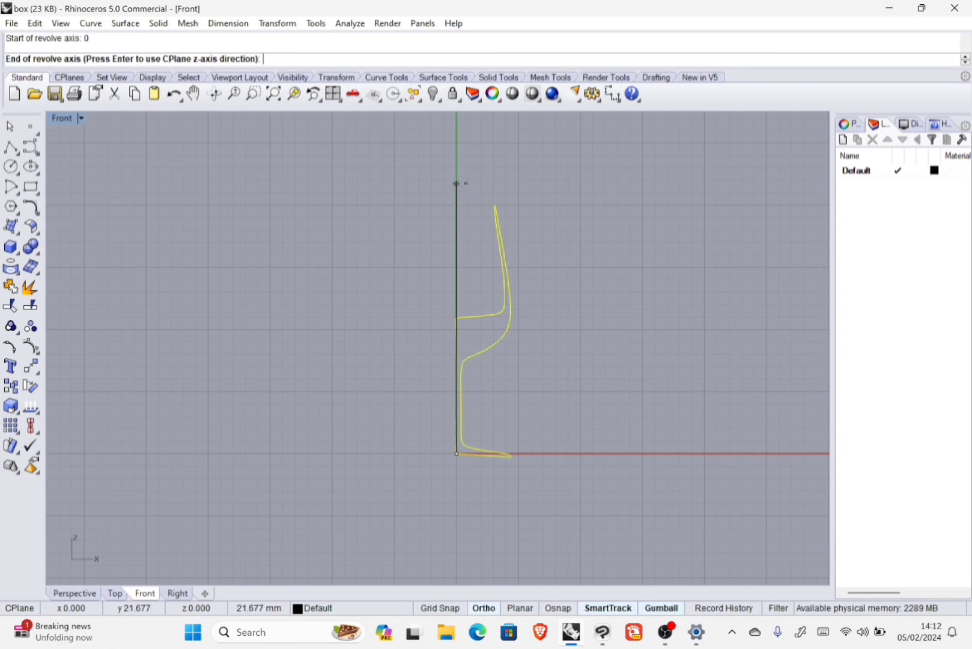
{"action": "left_click", "coordinate": [457, 194]}
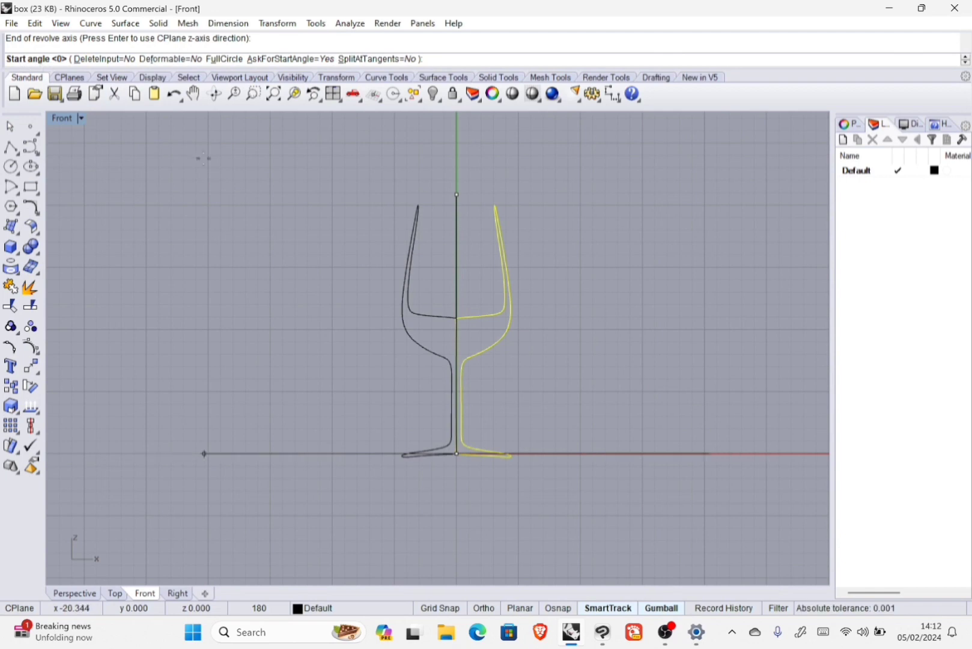
Complete the revolve with start angle 0 and revolution angle 360 in the four-view layout, and delete the profile curve
{"action": "type", "text": "0"}
{"action": "key", "text": "Return"}
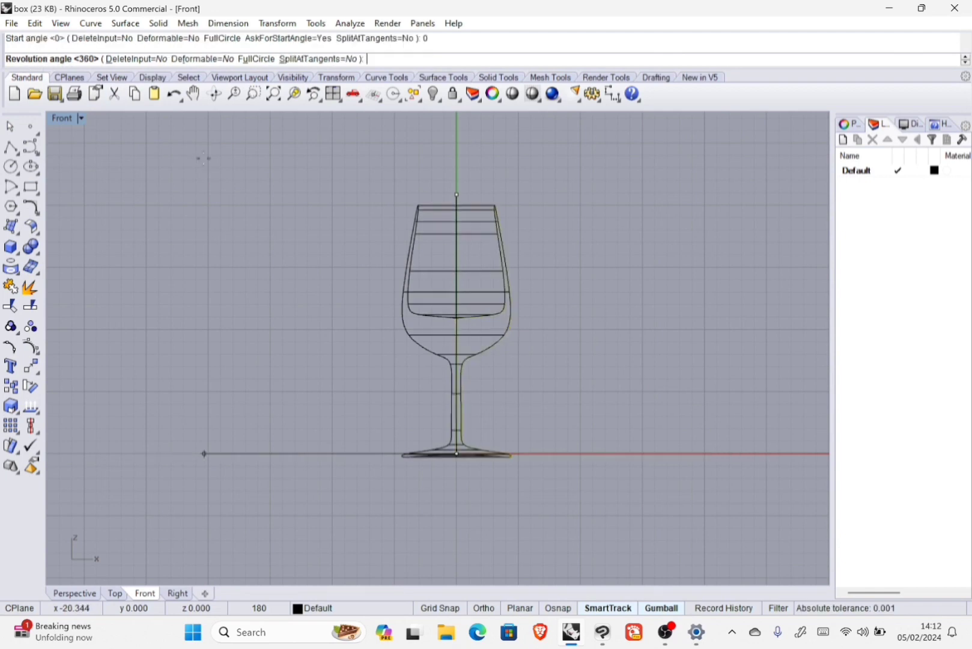
{"action": "double_click", "coordinate": [62, 119]}
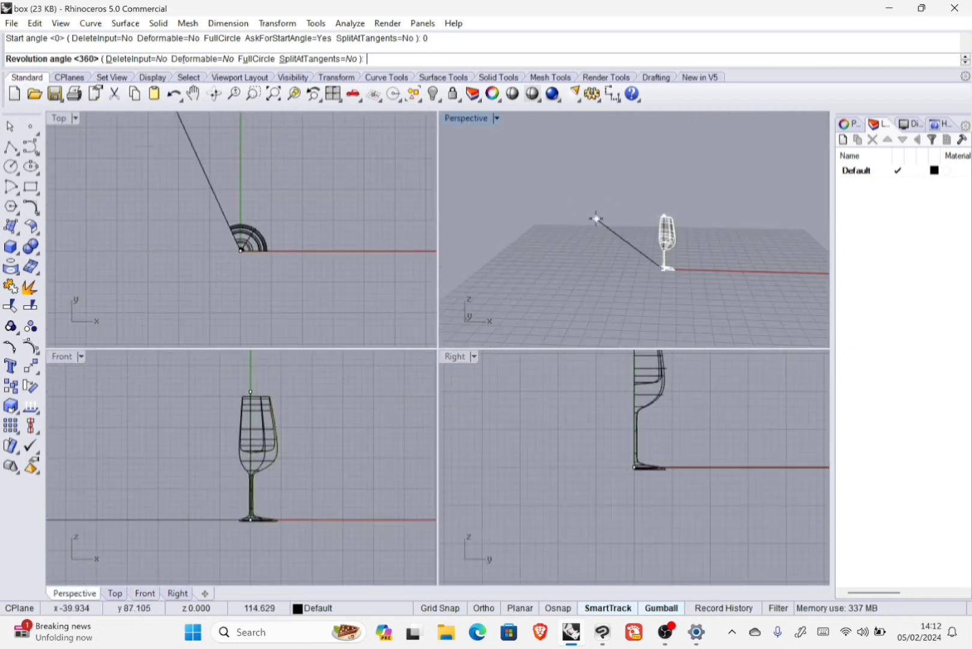
{"action": "type", "text": "360"}
{"action": "key", "text": "Return"}
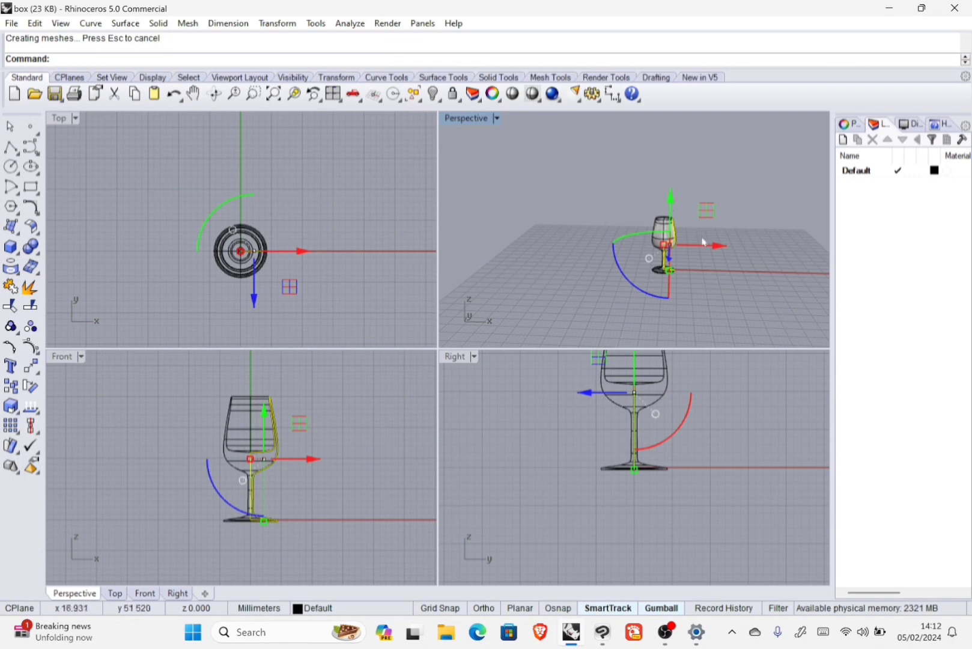
{"action": "key", "text": "Delete"}
Examine the revolved wine glass's bowl and rim from several angles in the maximized Perspective view
{"action": "scroll", "coordinate": [704, 242], "scroll_direction": "up", "scroll_amount": 4}
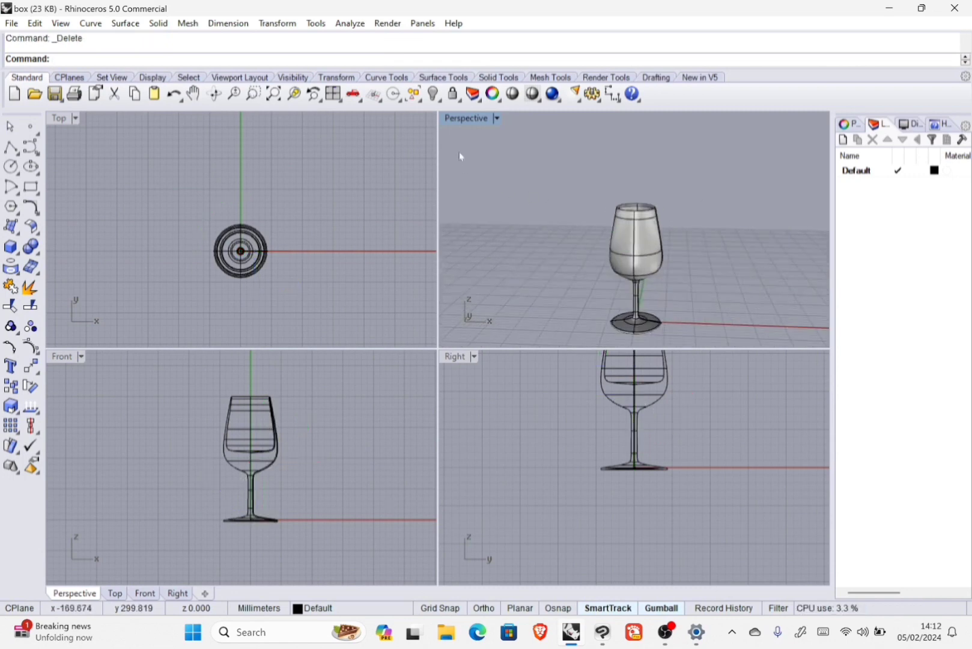
{"action": "left_click", "coordinate": [465, 122]}
{"action": "double_click", "coordinate": [466, 119]}
{"action": "right_click_drag", "start_coordinate": [538, 376], "coordinate": [501, 464]}
{"action": "scroll", "coordinate": [481, 384], "scroll_direction": "up", "scroll_amount": 6}
{"action": "scroll", "coordinate": [575, 326], "scroll_direction": "down", "scroll_amount": 5}
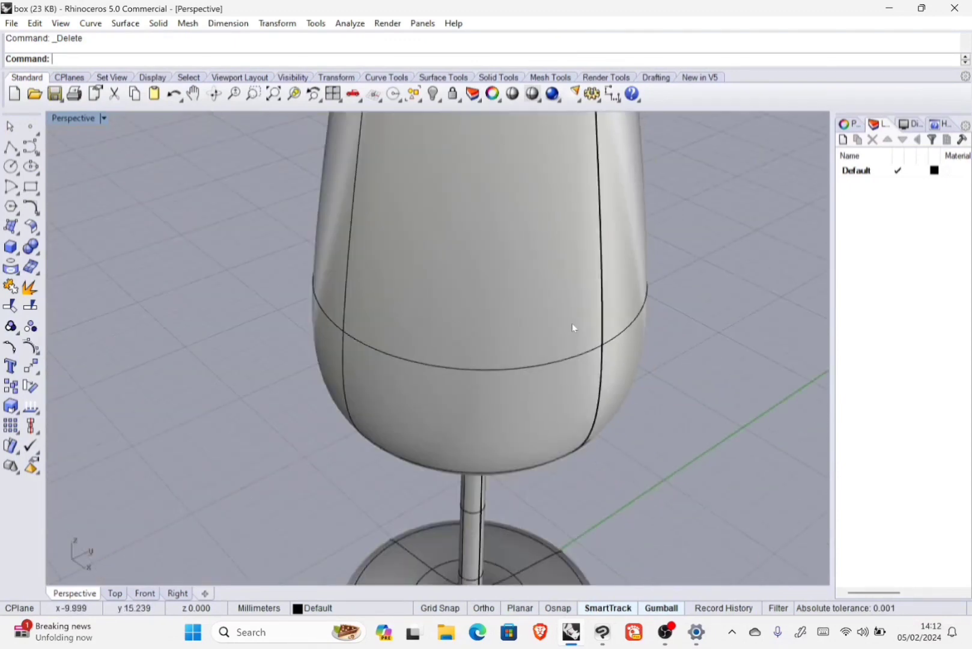
{"action": "scroll", "coordinate": [581, 285], "scroll_direction": "down", "scroll_amount": 2}
{"action": "scroll", "coordinate": [601, 252], "scroll_direction": "up", "scroll_amount": 5}
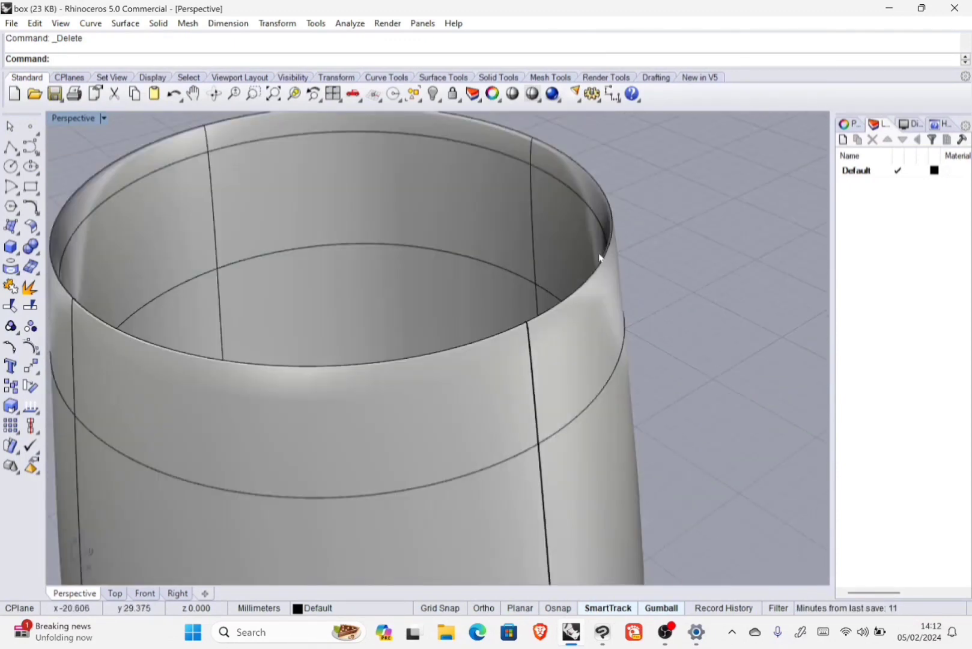
{"action": "scroll", "coordinate": [615, 355], "scroll_direction": "down", "scroll_amount": 10}
{"action": "right_click_drag", "start_coordinate": [615, 355], "coordinate": [627, 306]}
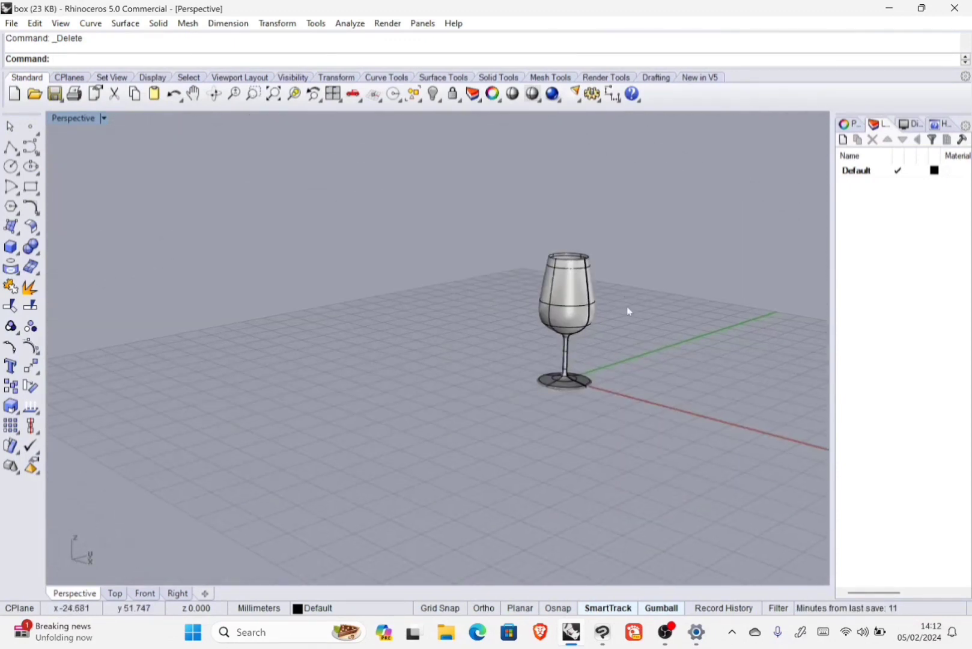
Delete the revolved wine glass surface and return to the four-view layout
{"action": "left_click", "coordinate": [592, 305]}
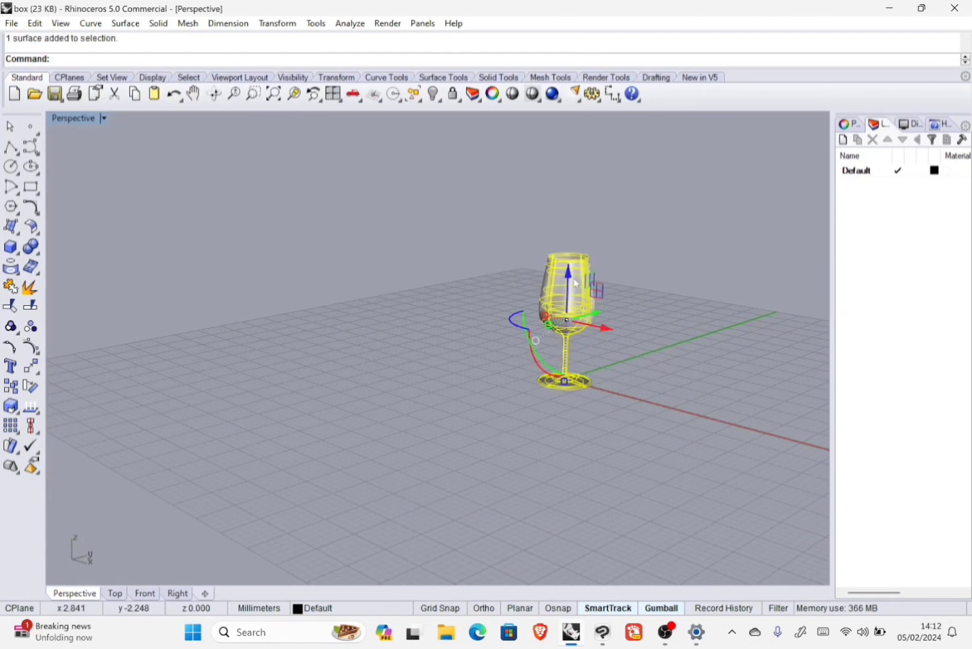
{"action": "key", "text": "Delete"}
{"action": "double_click", "coordinate": [78, 119]}
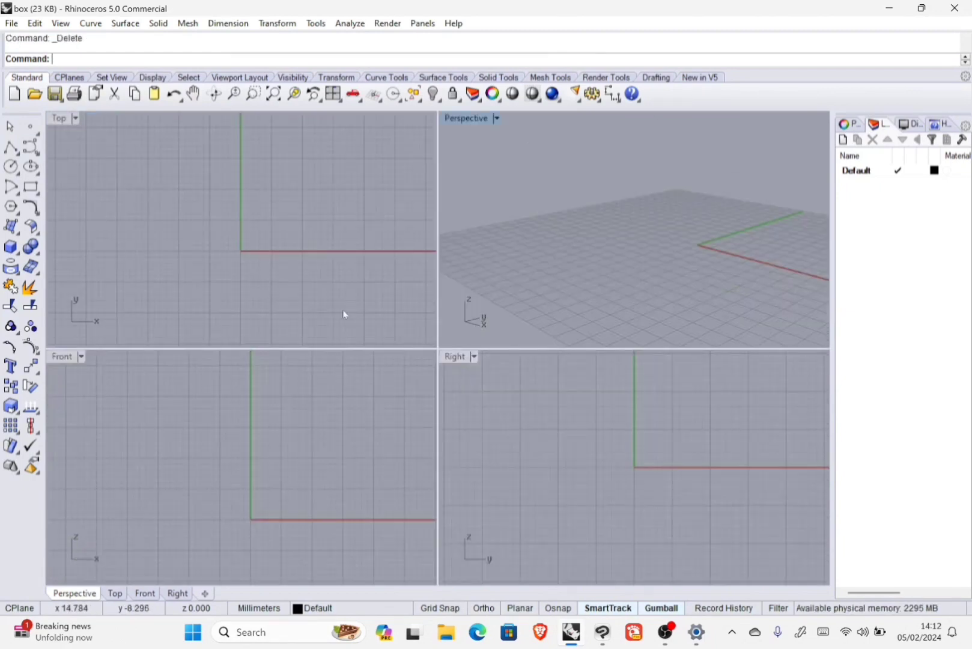
{"action": "scroll", "coordinate": [303, 419], "scroll_direction": "down", "scroll_amount": 3}
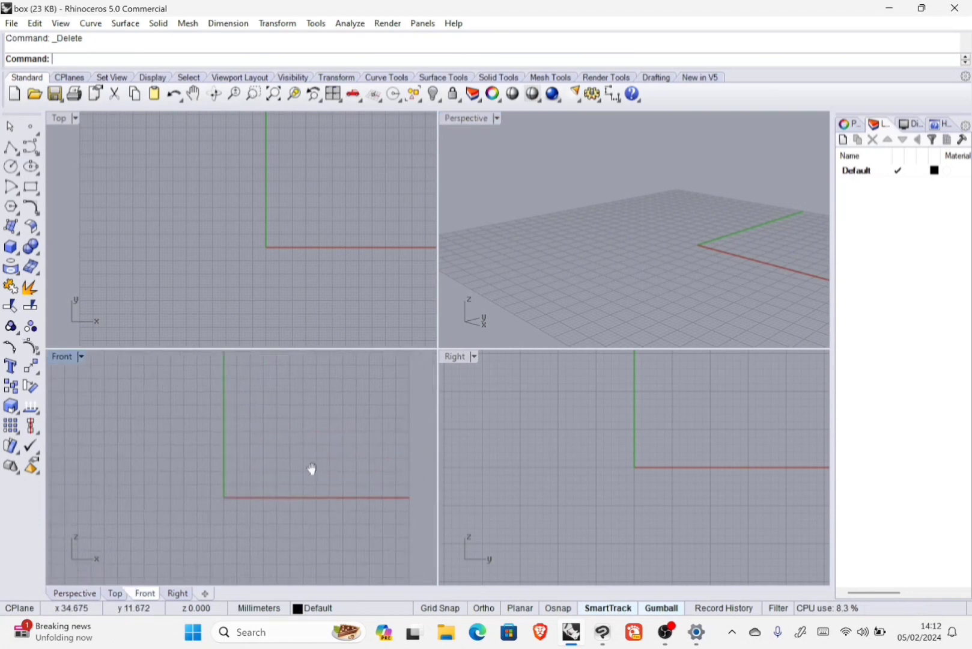